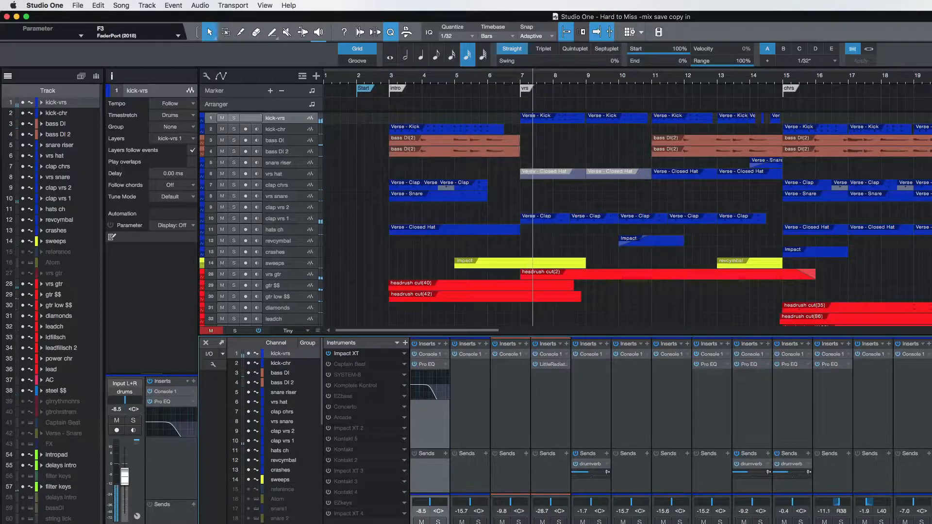
Stop playback, then hide the mixer and zoom the arrangement out to show the song to about bar 37.
key(space)
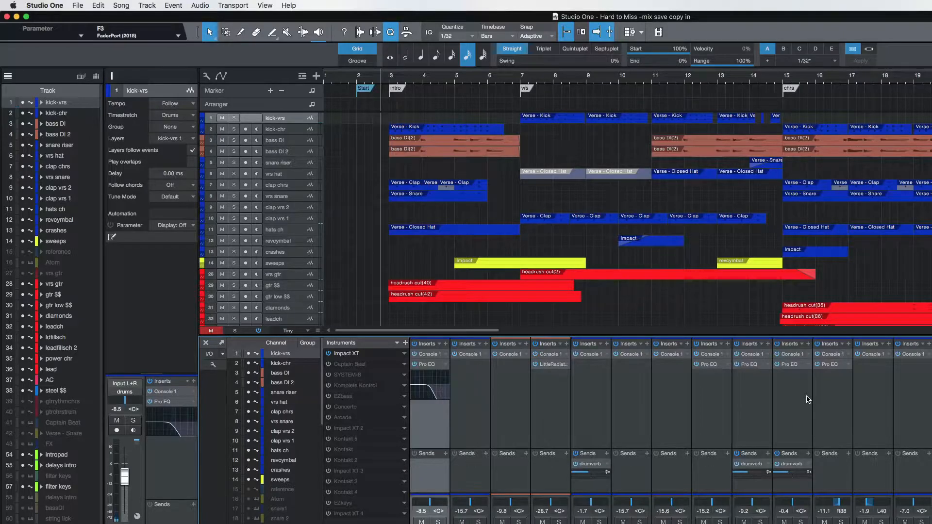
click(206, 342)
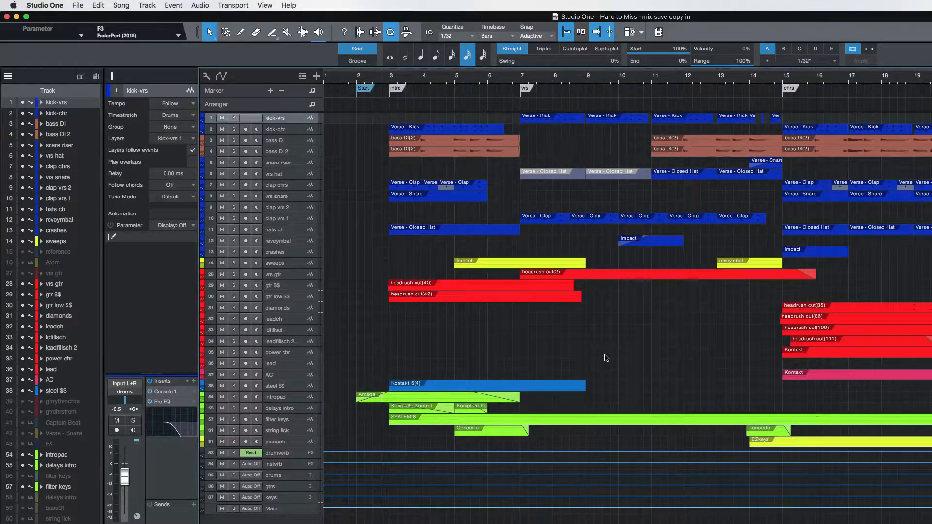
key(w)
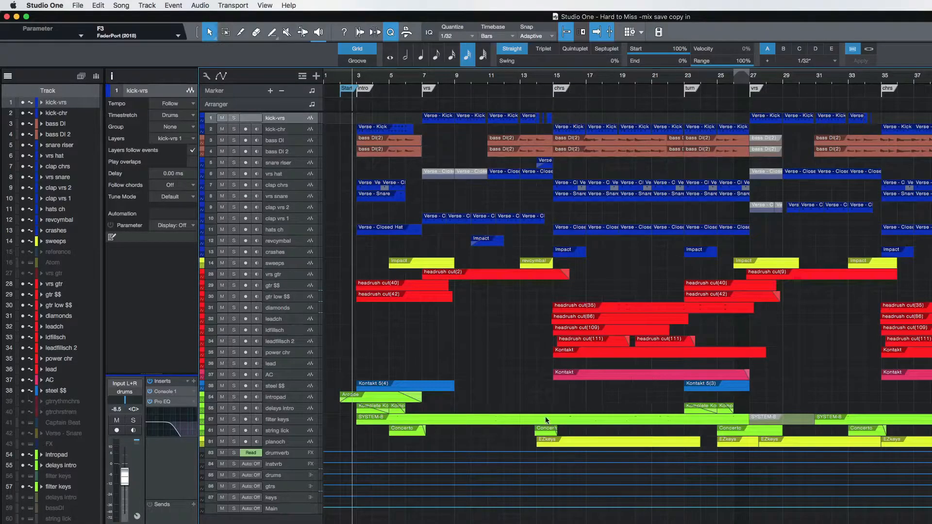
Check the drums and gtrs bus tracks at the end of the track list, leaving drums selected.
click(297, 480)
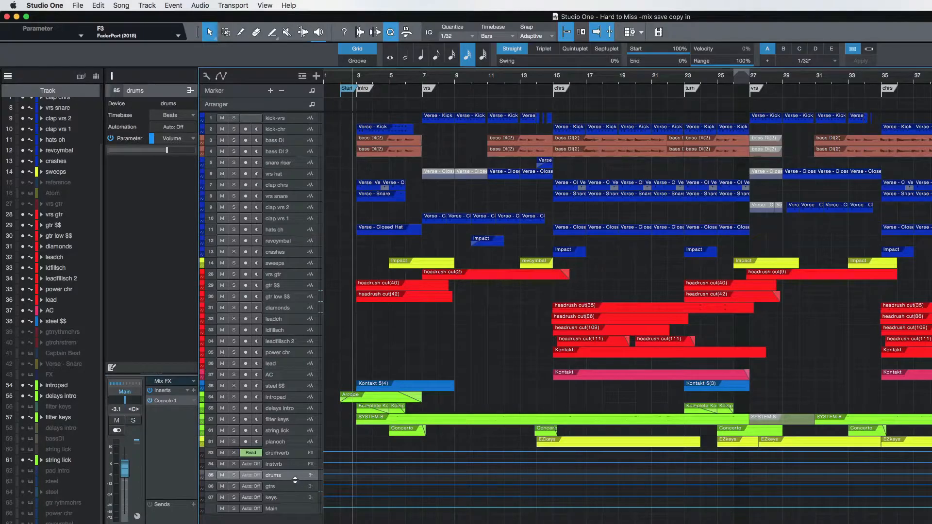
click(291, 488)
click(292, 476)
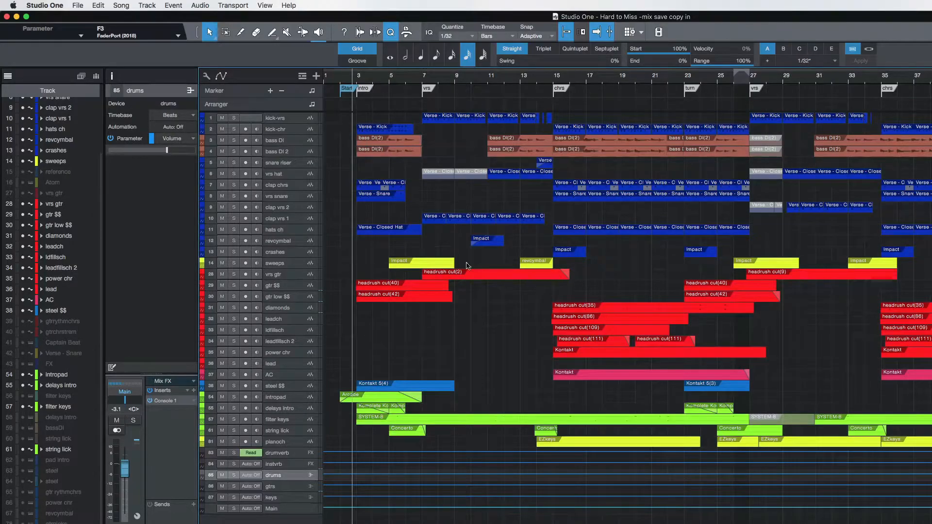
Show the mixer and inspect the Console 1 insert on the kick-vrs channel.
key(F3)
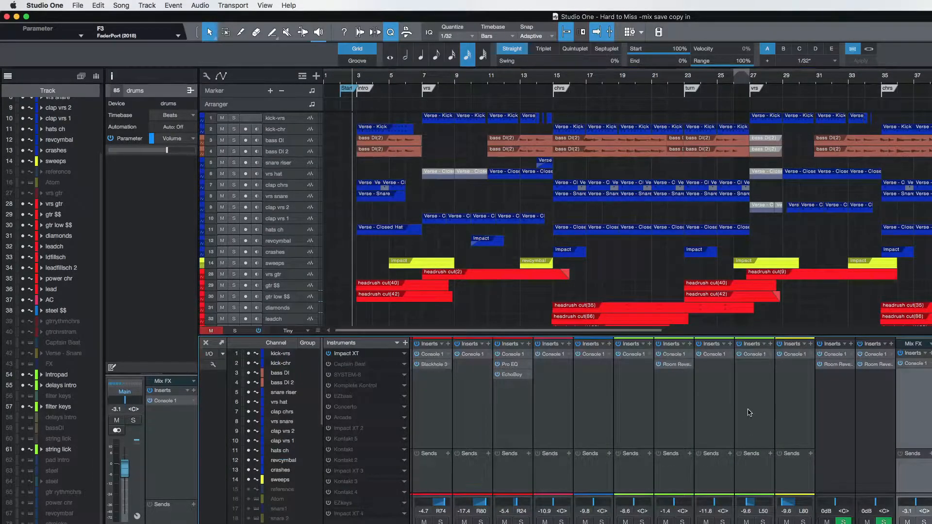
scroll(725, 417, left, 10)
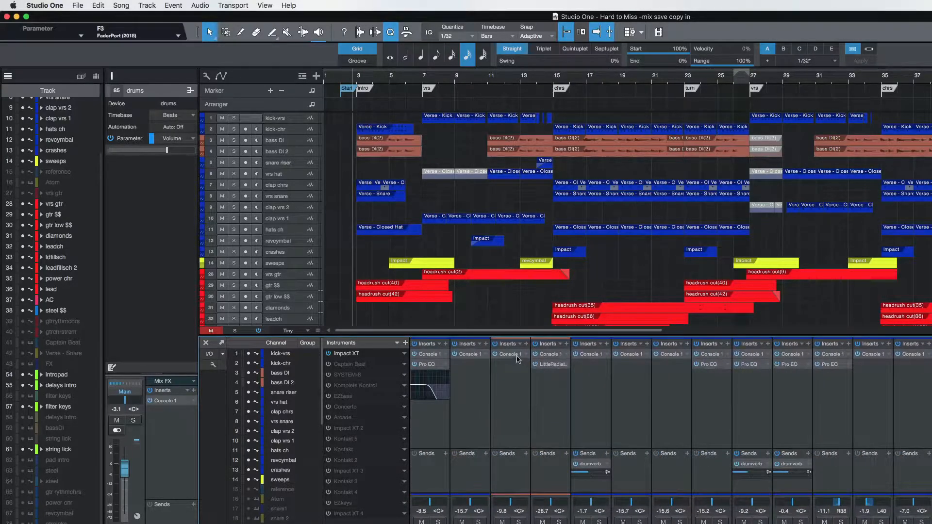
double_click(428, 354)
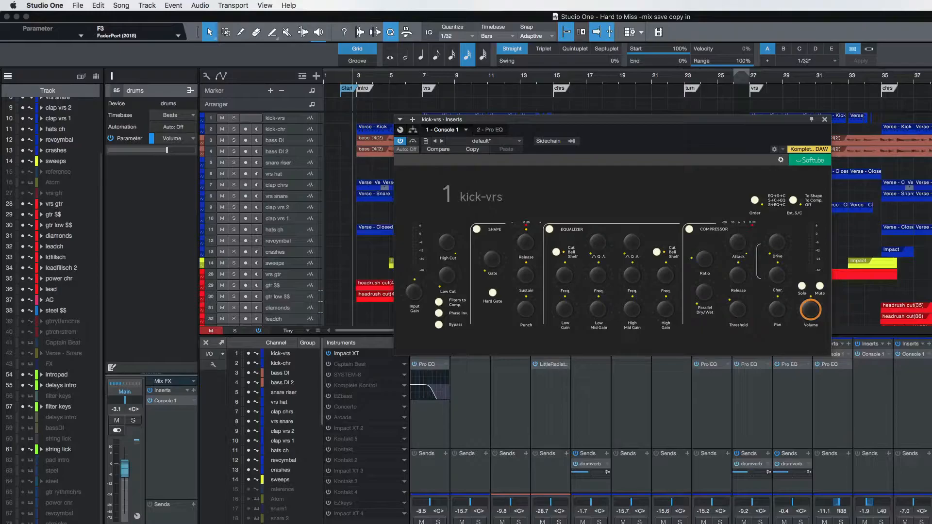
click(430, 428)
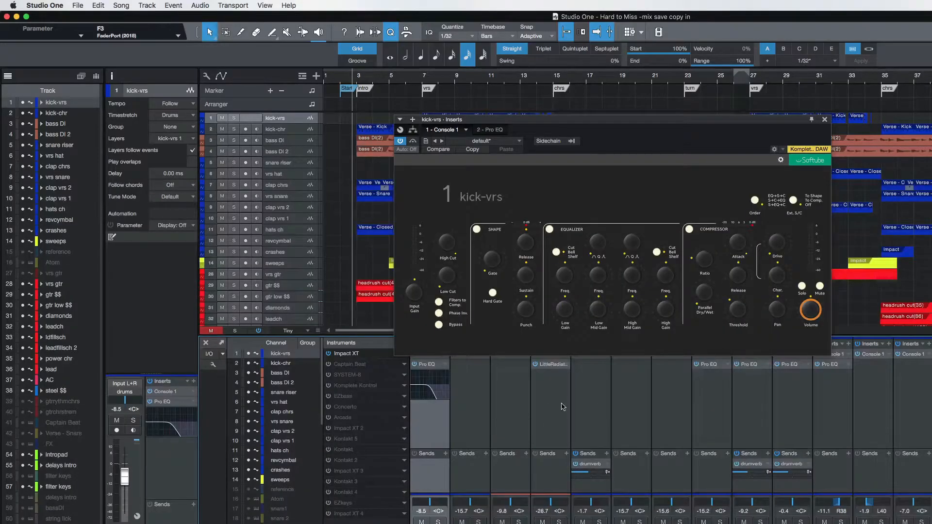
click(825, 119)
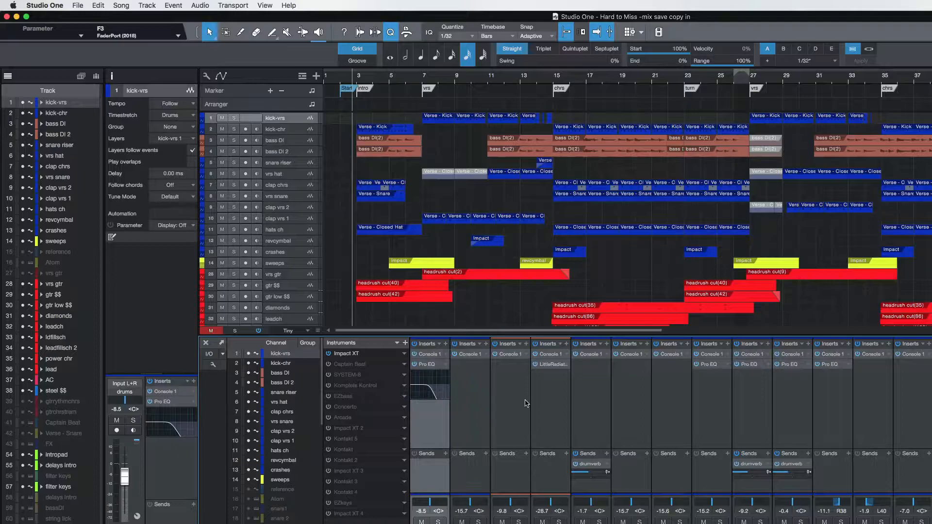
Open the Pro EQ on kick-vrs, clear of the track list, and play the soloed kick from the first vrs marker.
click(425, 366)
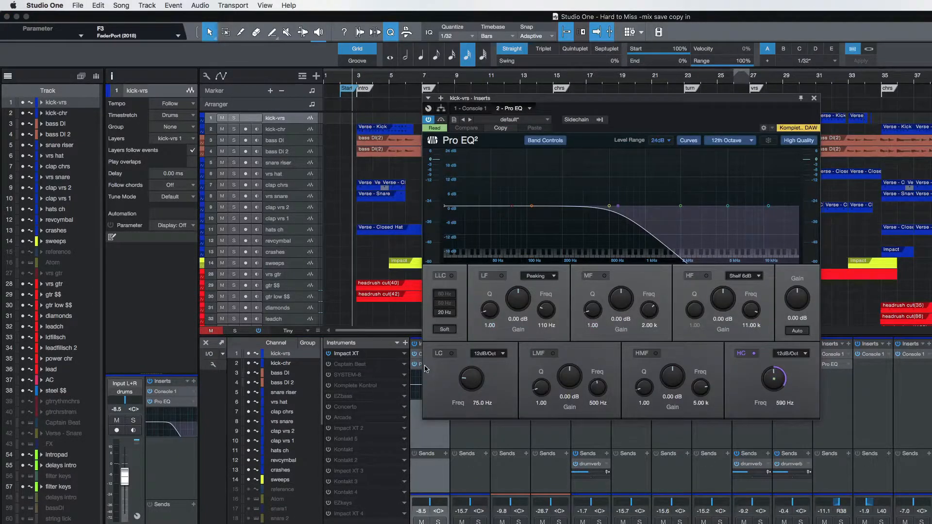
drag(593, 103, 735, 127)
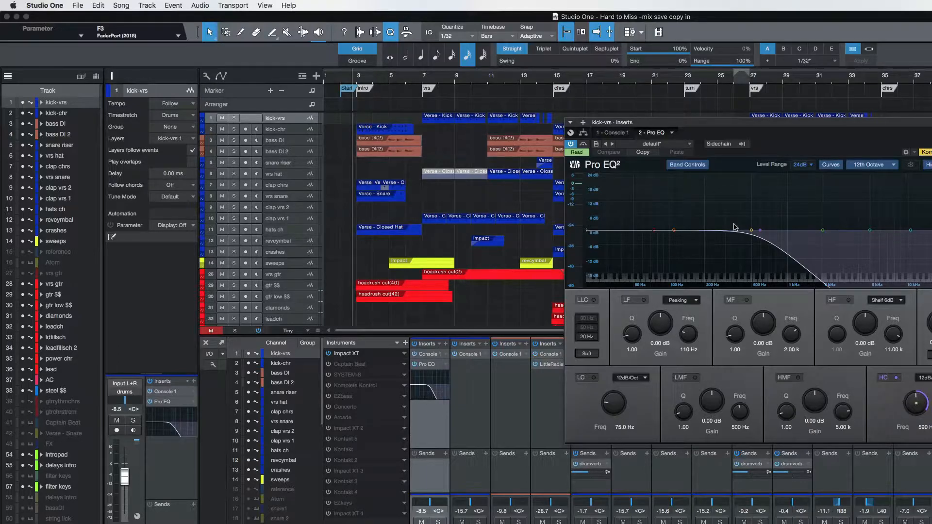
click(439, 522)
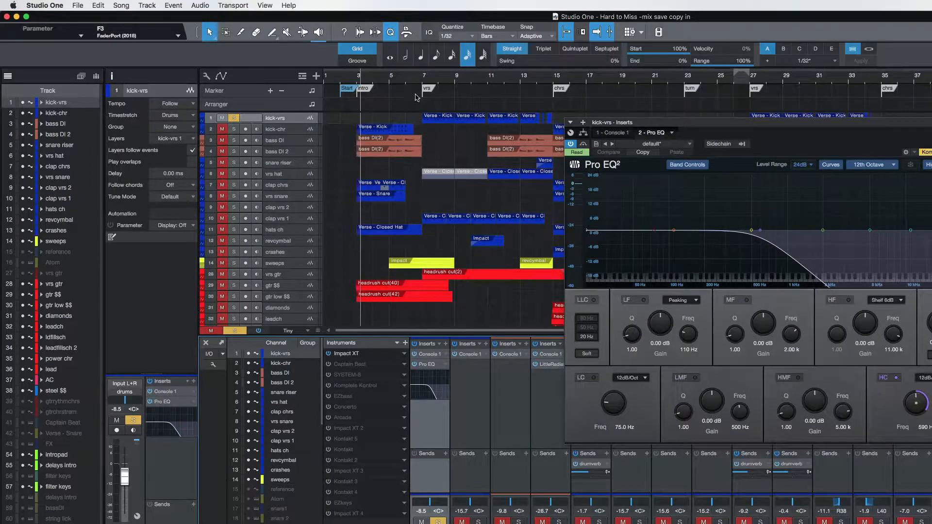
click(424, 80)
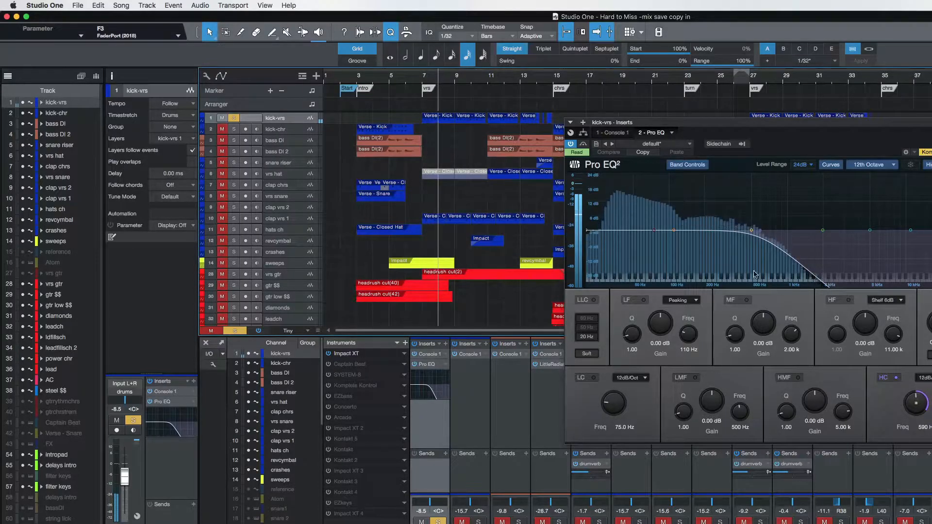
Compare the kick-vrs Pro EQ with its high-cut band off and on, and raise the high-cut frequency to about 1.22 kHz.
click(897, 380)
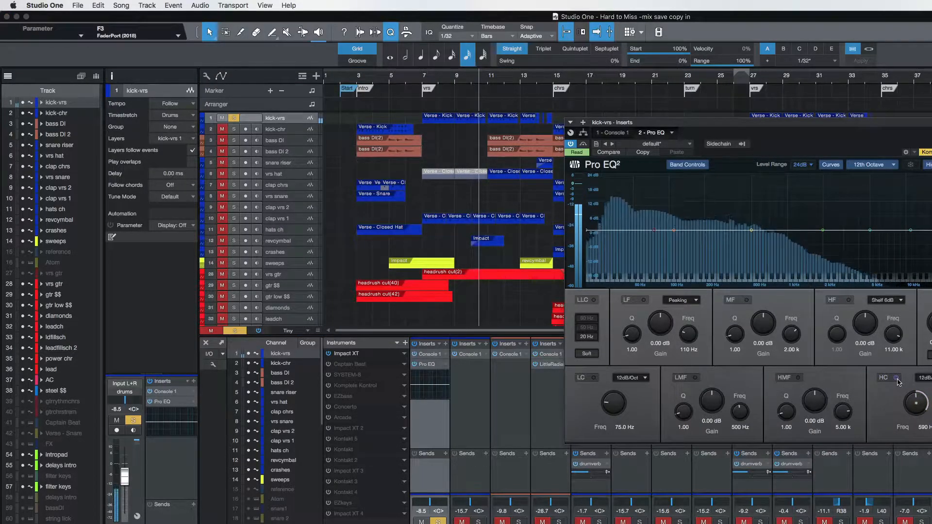
click(898, 379)
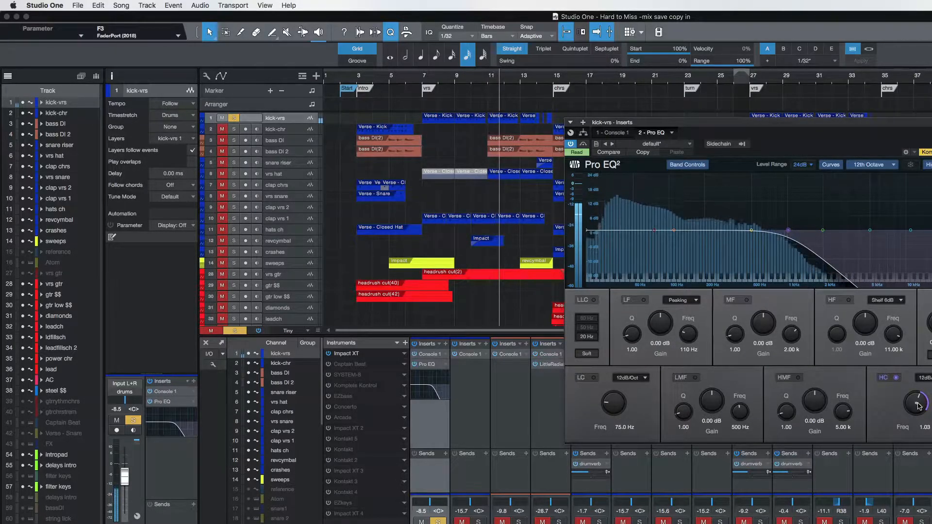
mouse_move(918, 402)
mouse_down()
mouse_move(920, 393)
mouse_move(919, 405)
mouse_up()
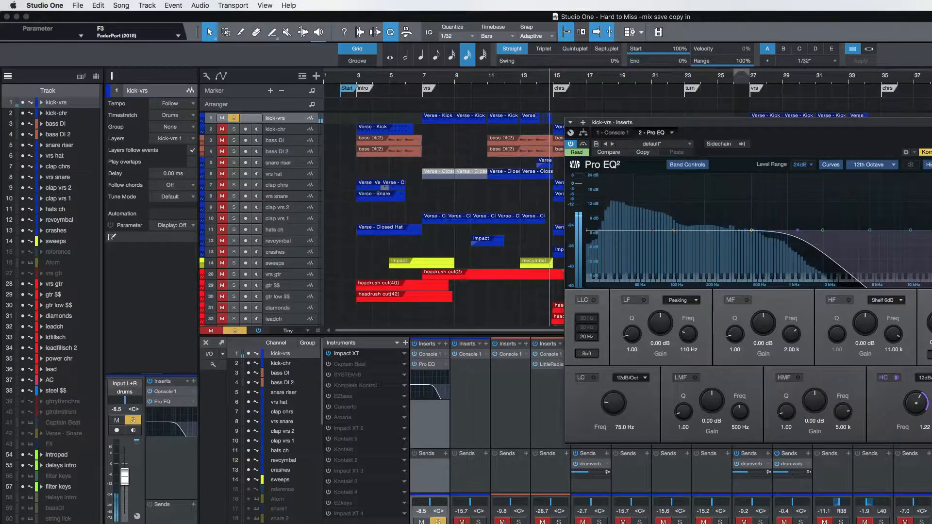
Bypass the Pro EQ on kick-vrs and compare the kick in the mix and soloed from the first verse.
key(super+w)
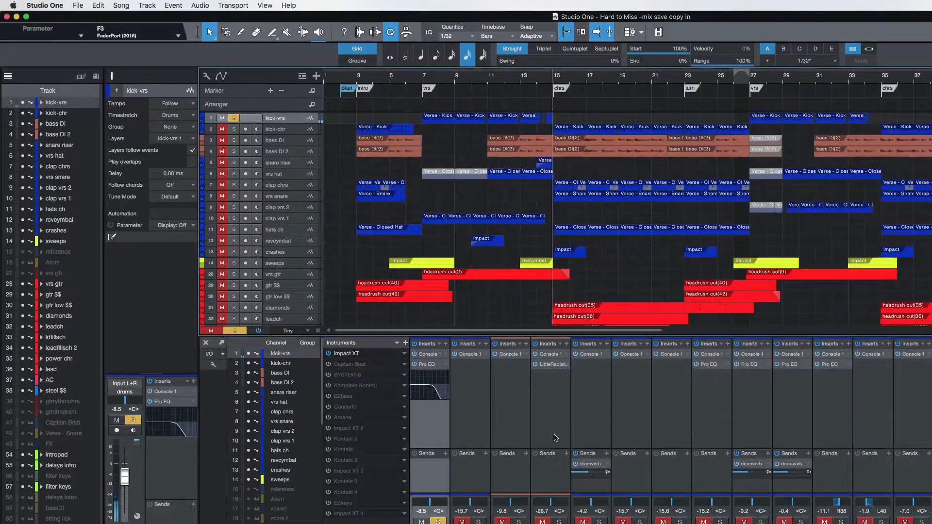
click(415, 364)
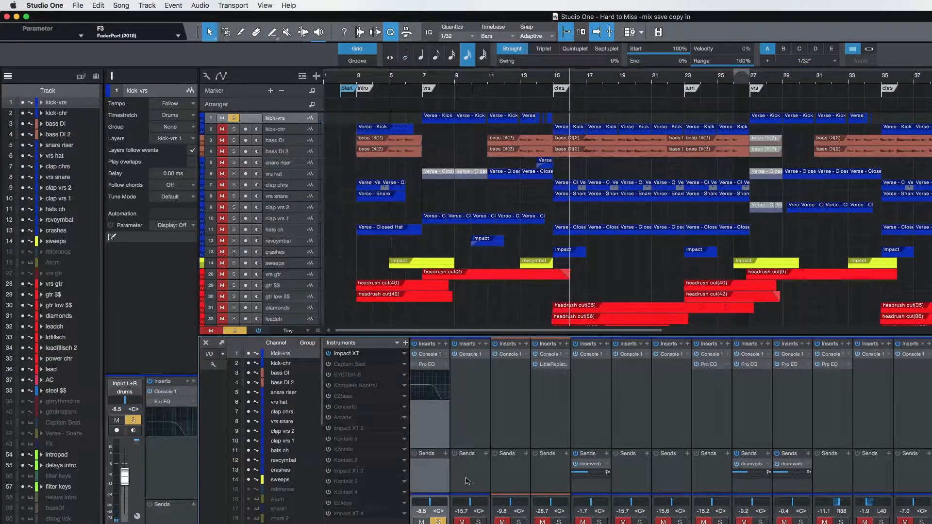
click(438, 521)
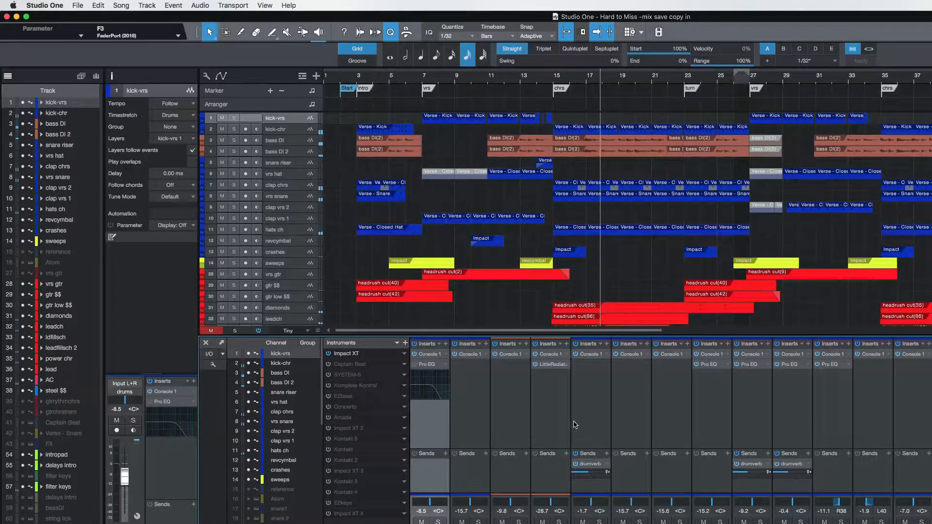
click(438, 522)
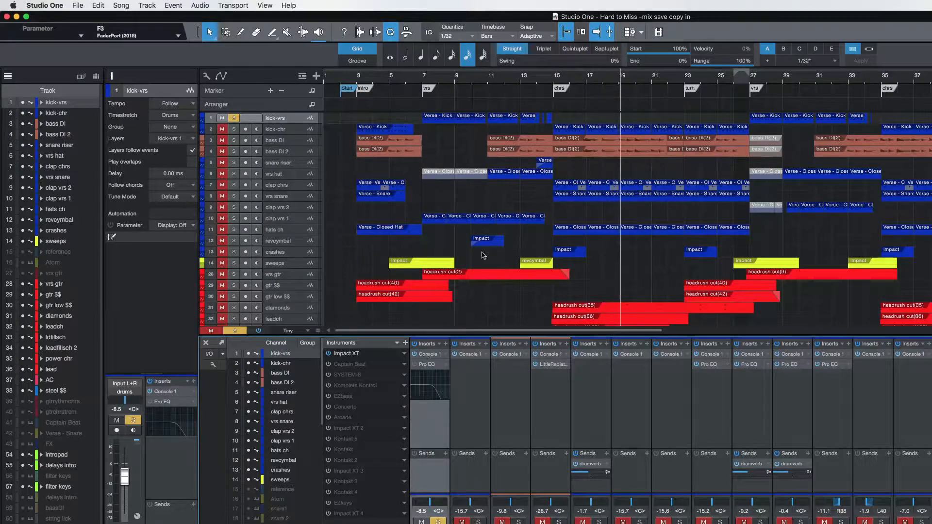
click(426, 79)
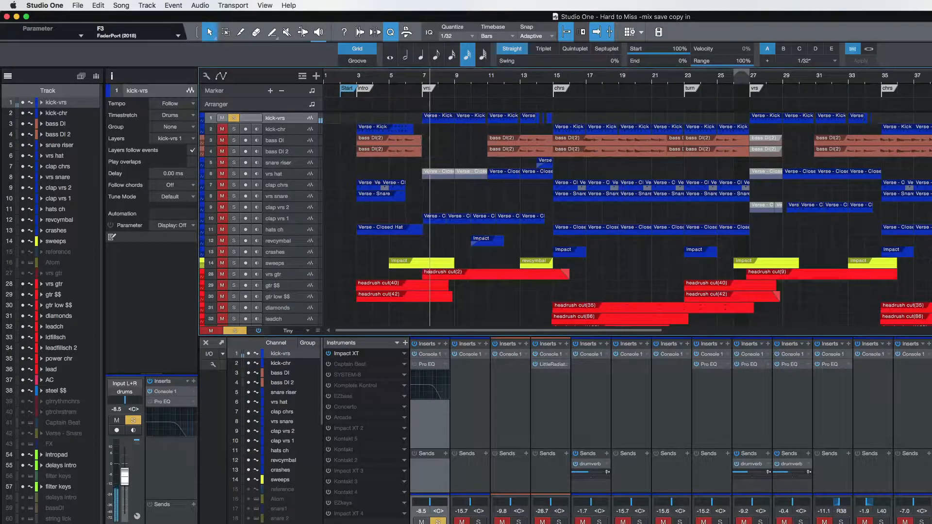
Review the Console 1 insert on the soloed kick-vrs channel and stop playback.
click(430, 355)
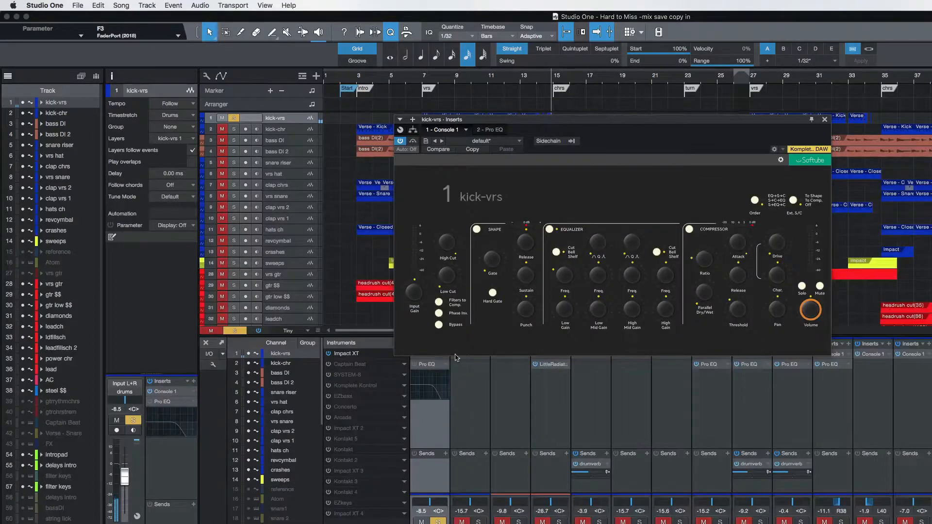
click(825, 120)
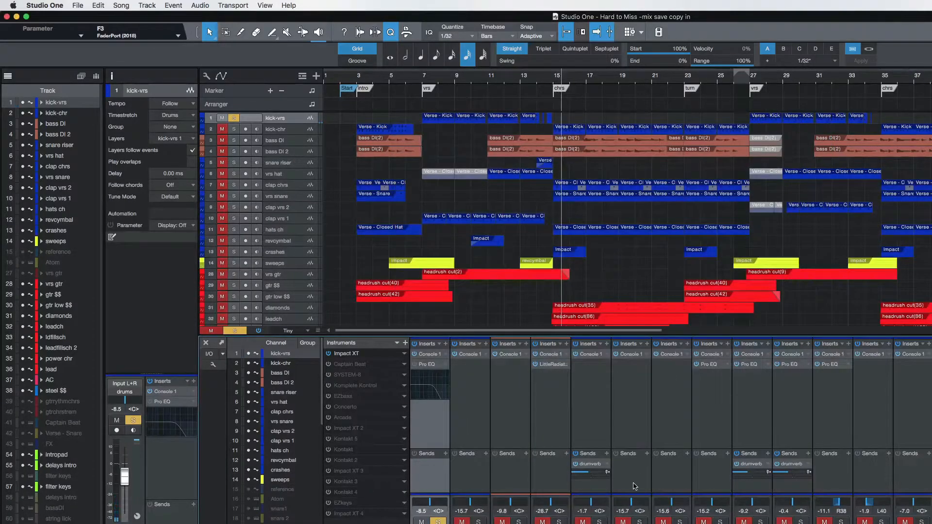
key(space)
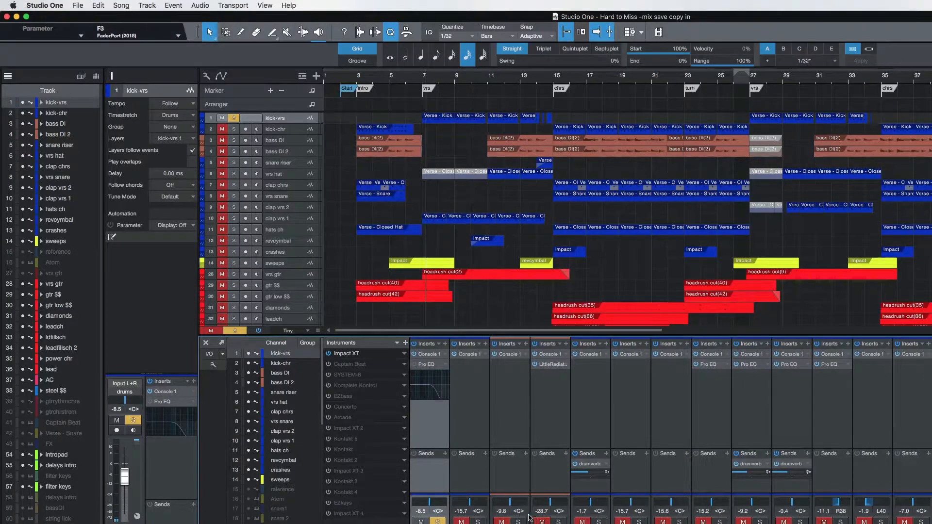
Solo bass DI and bass DI 2 with kick-chr instead of kick-vrs, and play from the first chorus.
click(519, 522)
click(558, 522)
key(space)
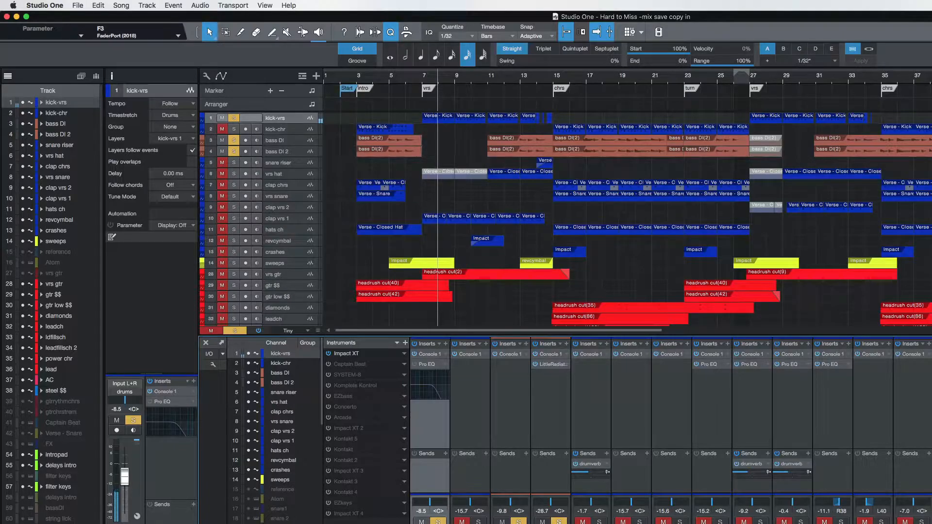
click(557, 78)
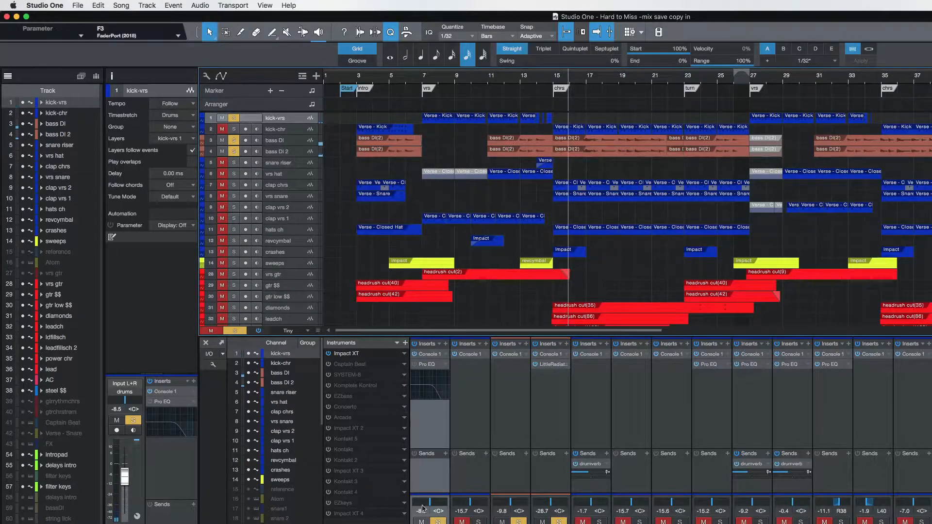
key(s)
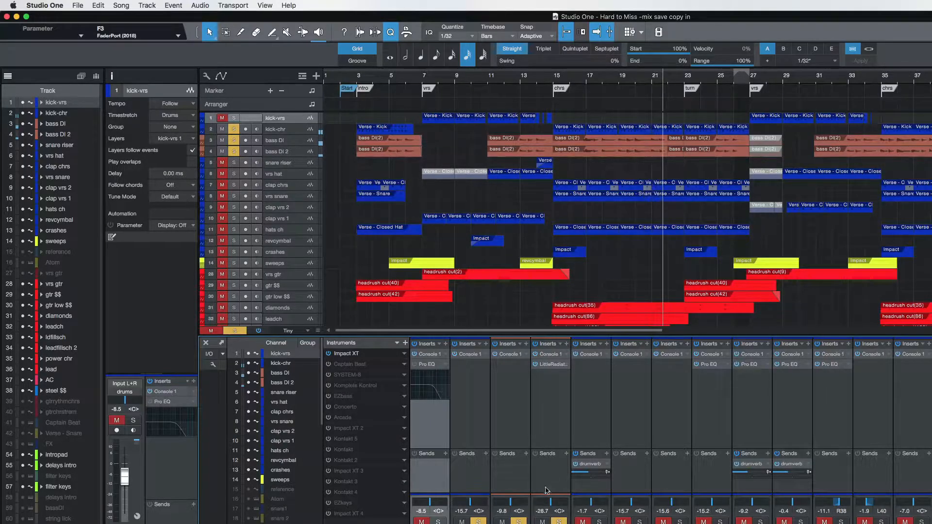
Select bass DI and bass DI 2 together and try different levels on their faders, ending with bass DI at -9.8 dB.
click(511, 413)
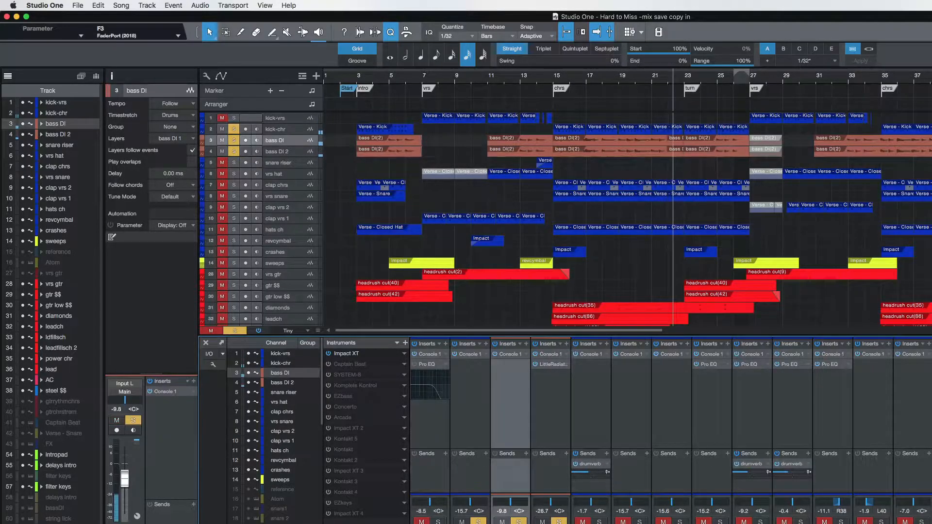
click(551, 413)
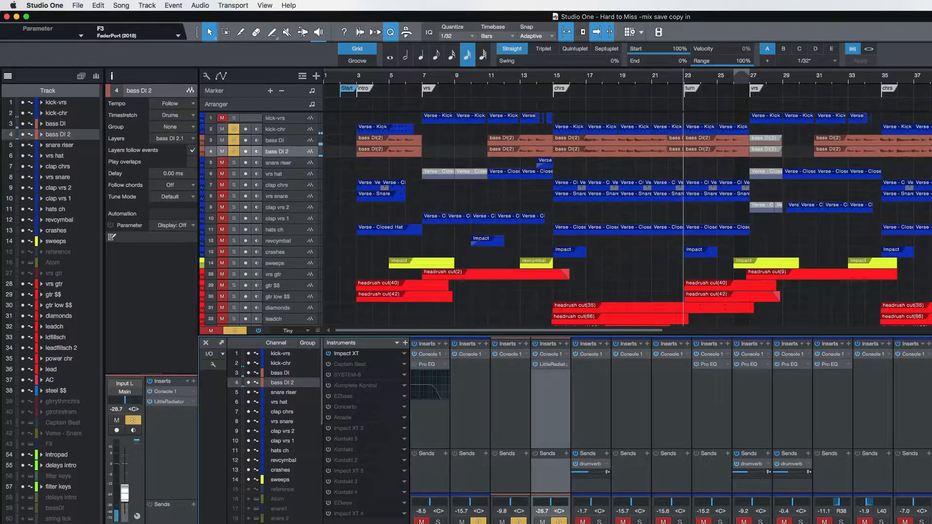
shift+click(511, 413)
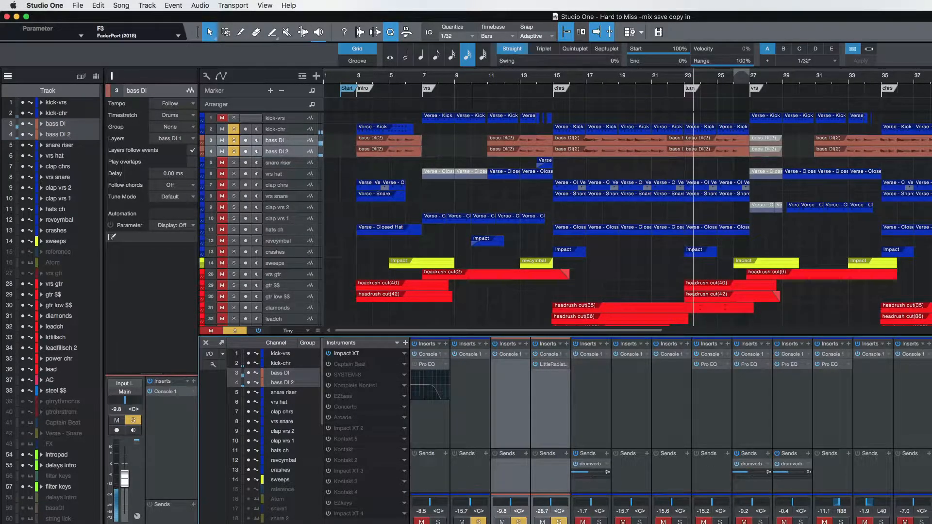
drag(125, 478, 125, 452)
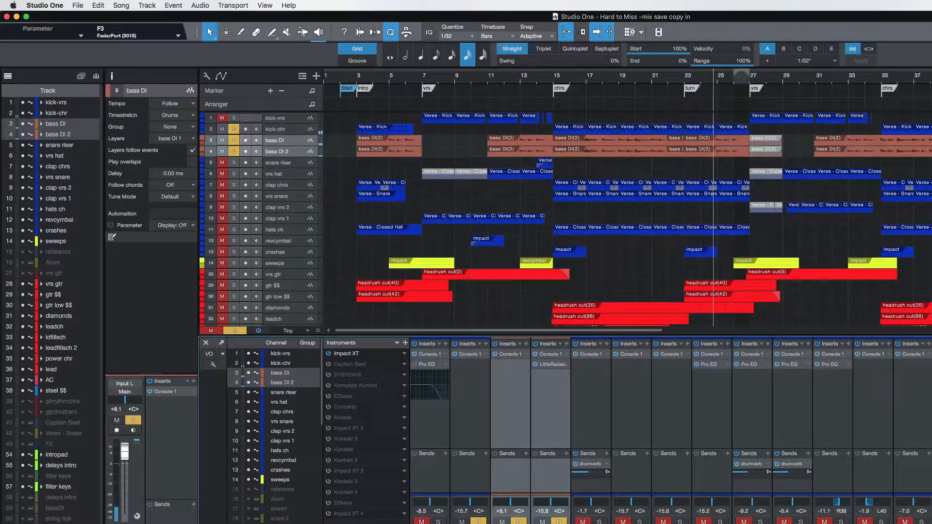
drag(124, 451, 125, 466)
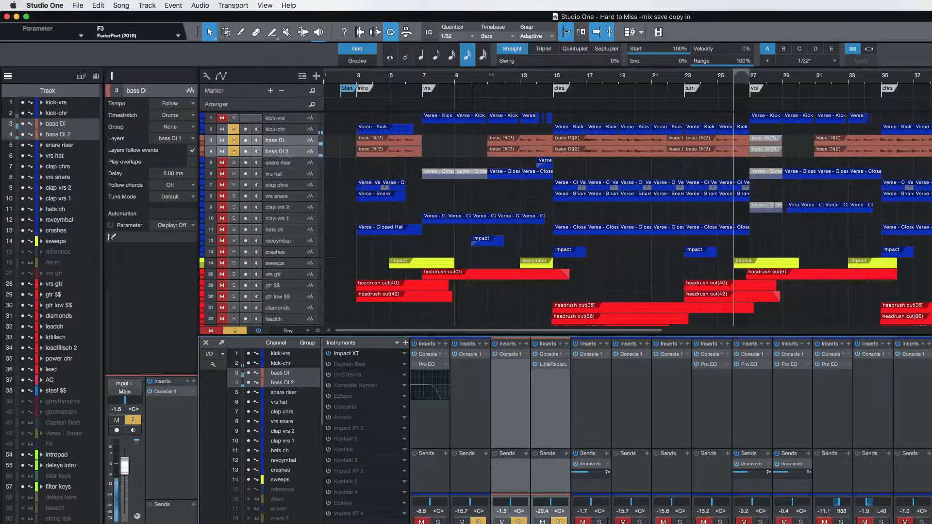
key(ctrl+z)
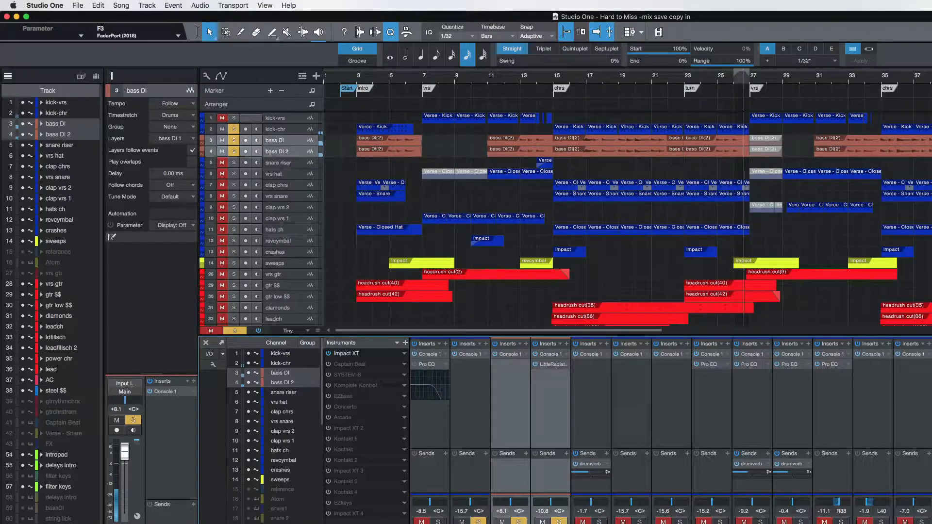
drag(125, 452, 125, 479)
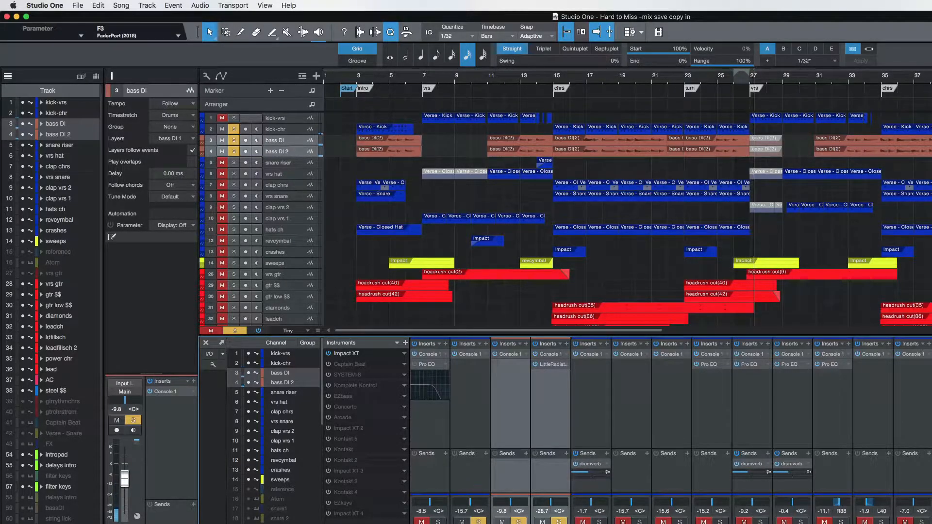
Try the kick-chr fader at -0.5 dB against the soloed basses, and undo the level change.
click(275, 129)
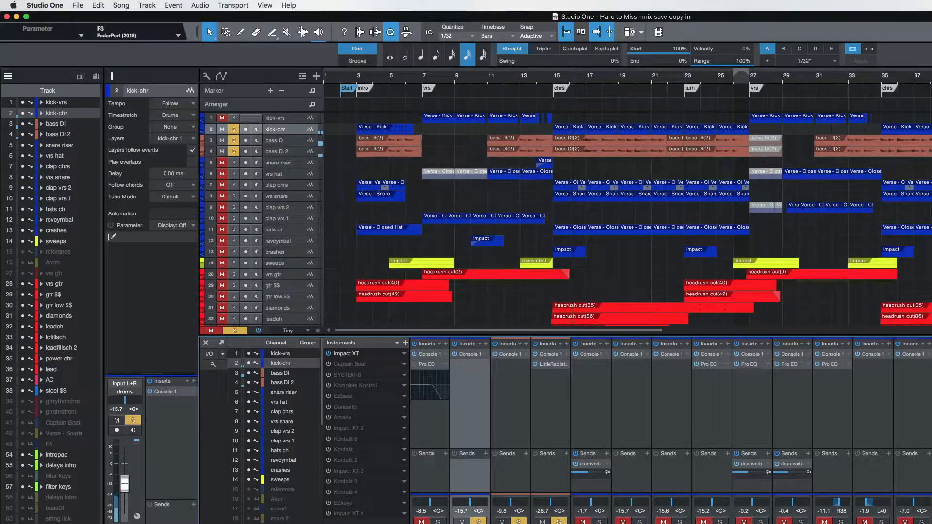
drag(125, 484, 125, 464)
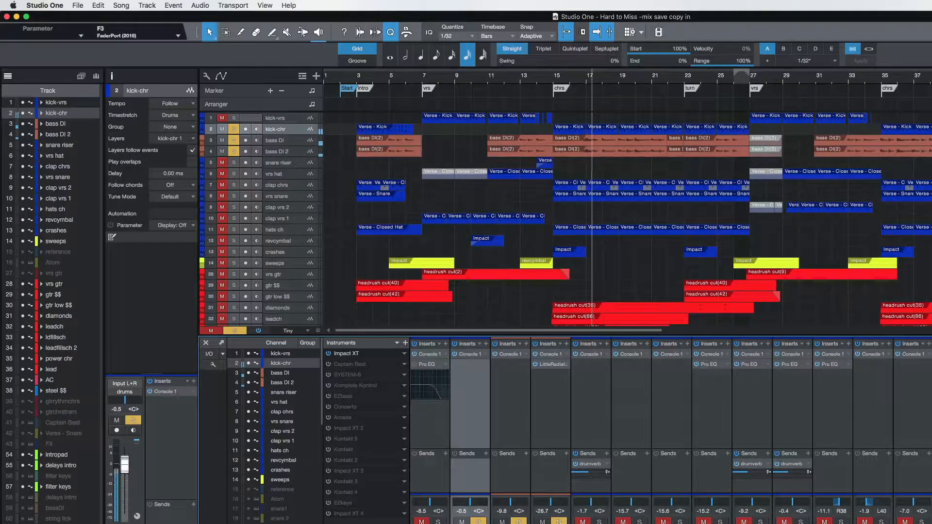
key(super+z)
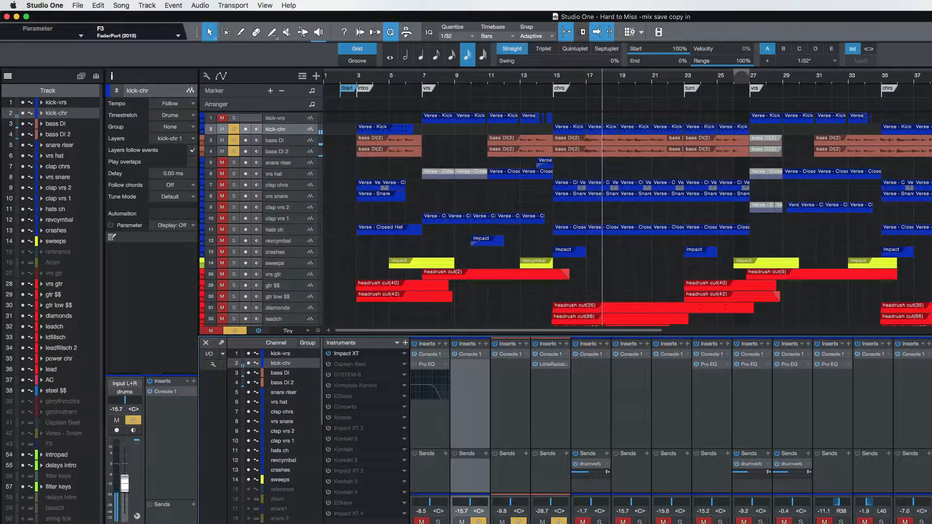
Clear the solos on the kick and bass tracks and hide the console with bass DI selected.
alt+click(478, 522)
click(477, 522)
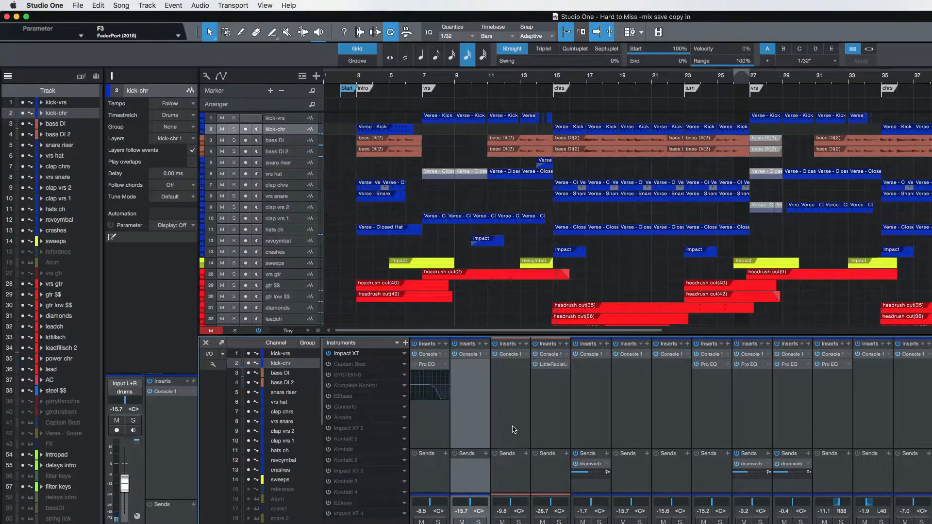
click(514, 429)
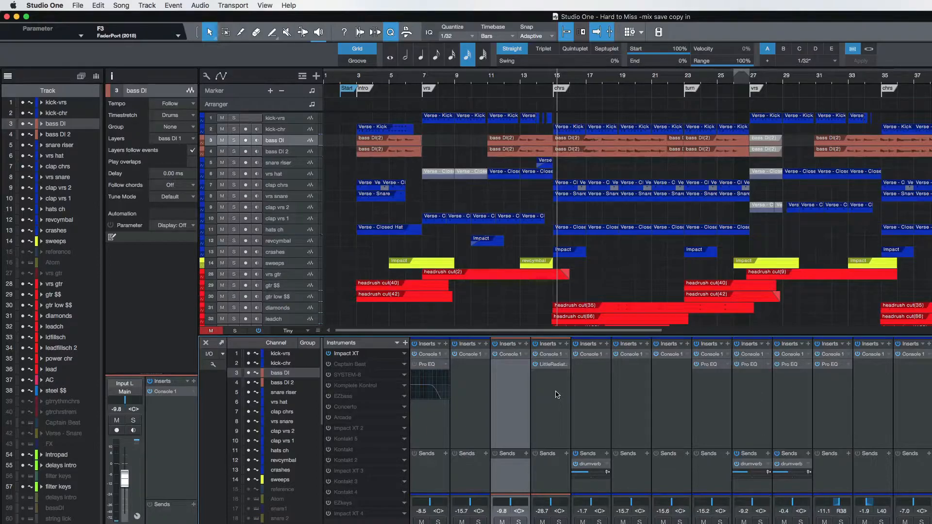
click(206, 344)
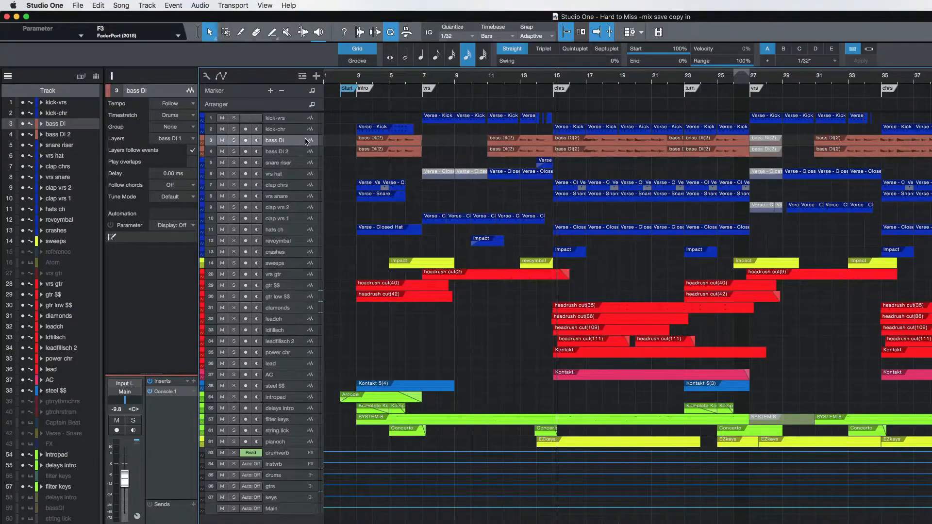
Try a complete duplicate of the bass DI track, including its events and inserts, and undo it.
click(142, 6)
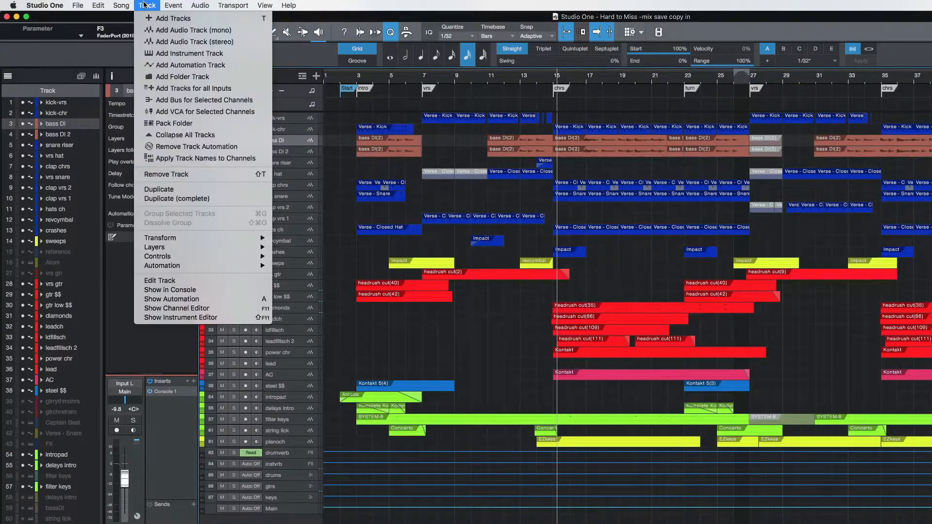
click(170, 198)
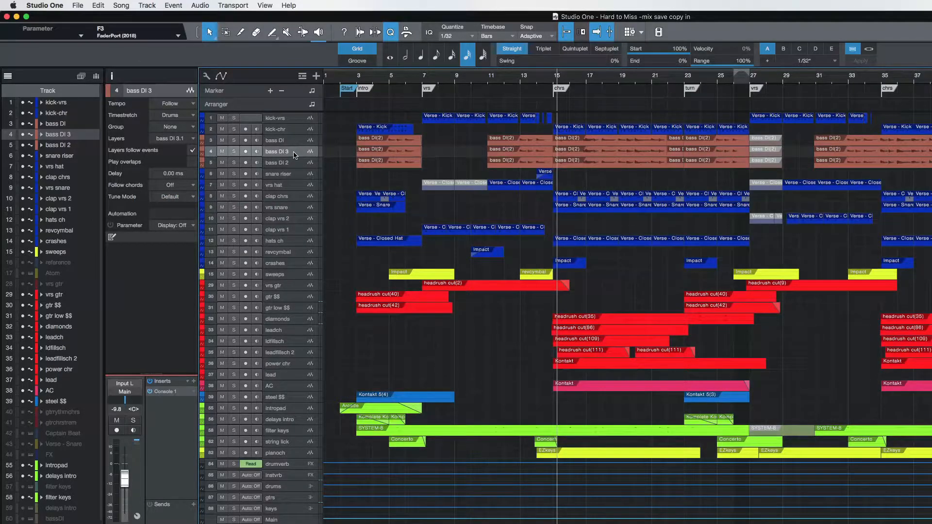
key(super+z)
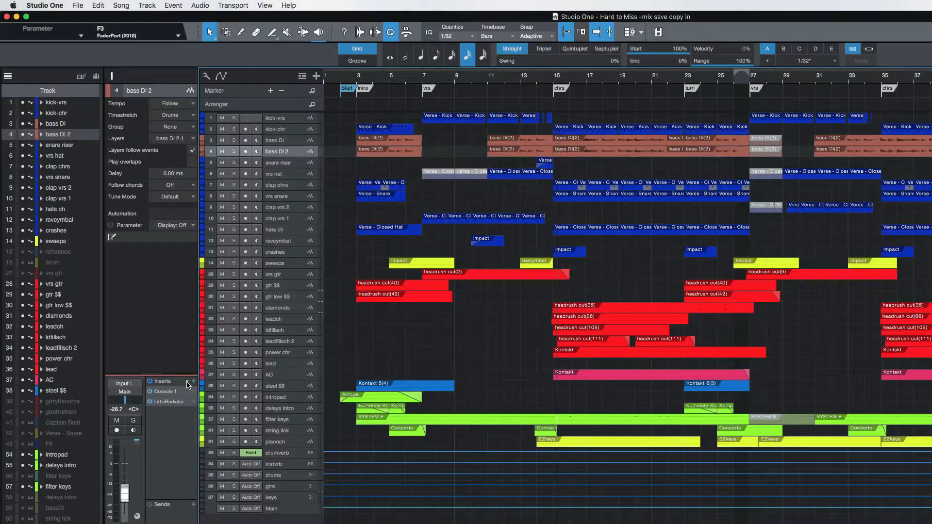
Open LittleRadiator on bass DI 2 and audition the track soloed while pointing out the Heat control.
click(170, 402)
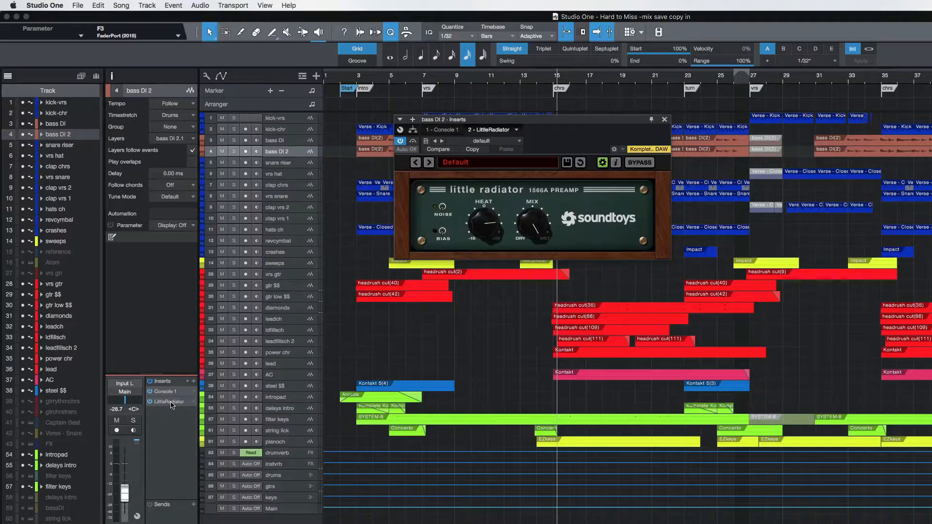
click(234, 152)
key(space)
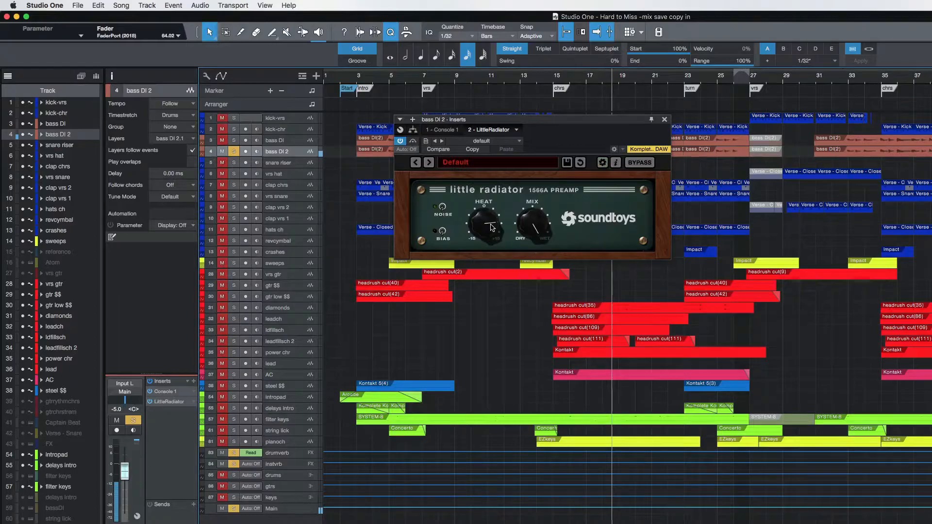
mouse_move(491, 228)
mouse_down()
mouse_move(490, 246)
mouse_move(491, 224)
mouse_up()
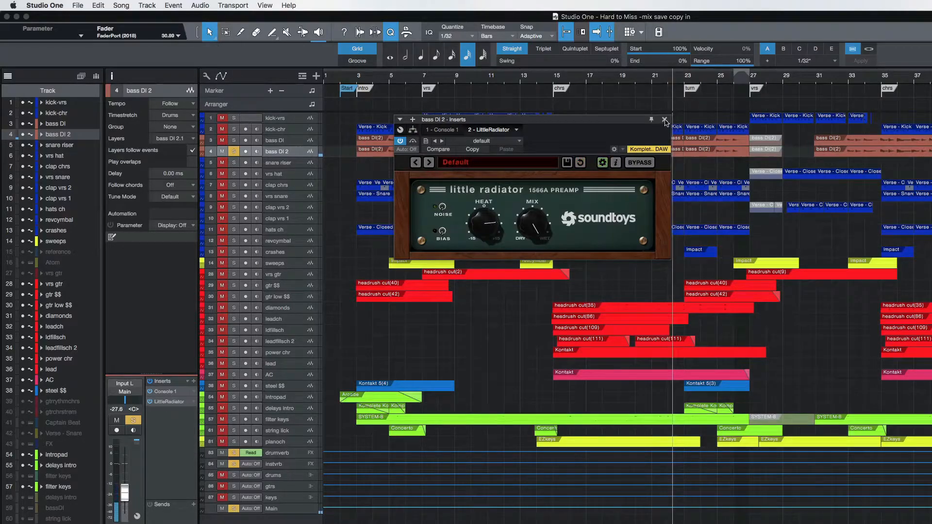
Audition bass DI 2 together with bass DI and kick-chr in solo, then clear the solos and close LittleRadiator.
click(234, 141)
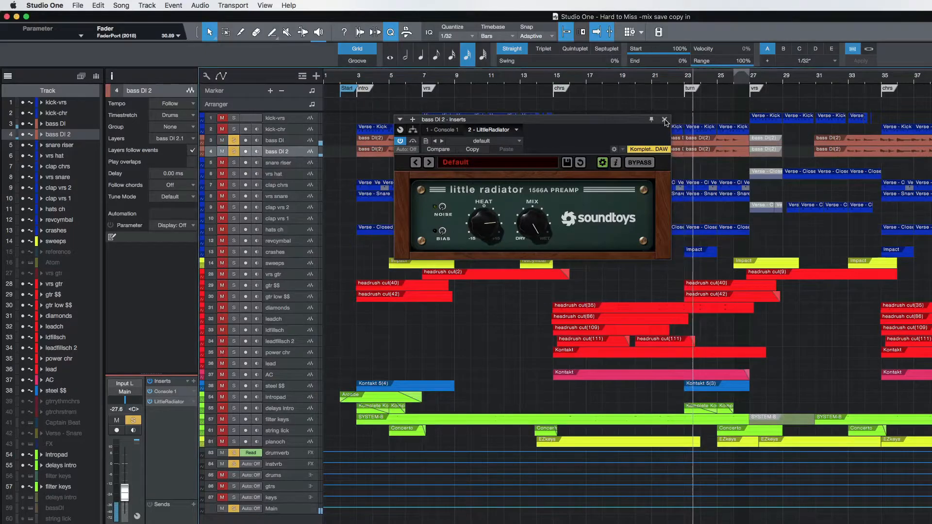
click(234, 129)
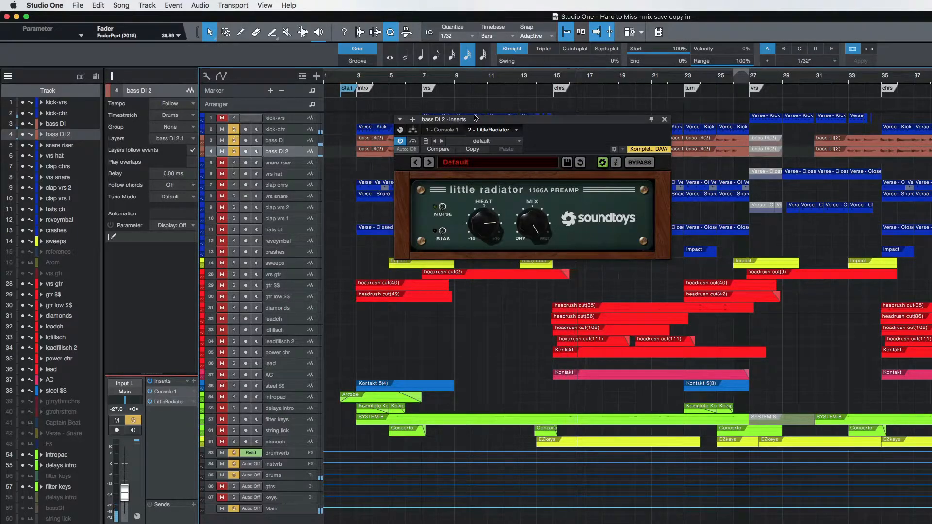
click(235, 129)
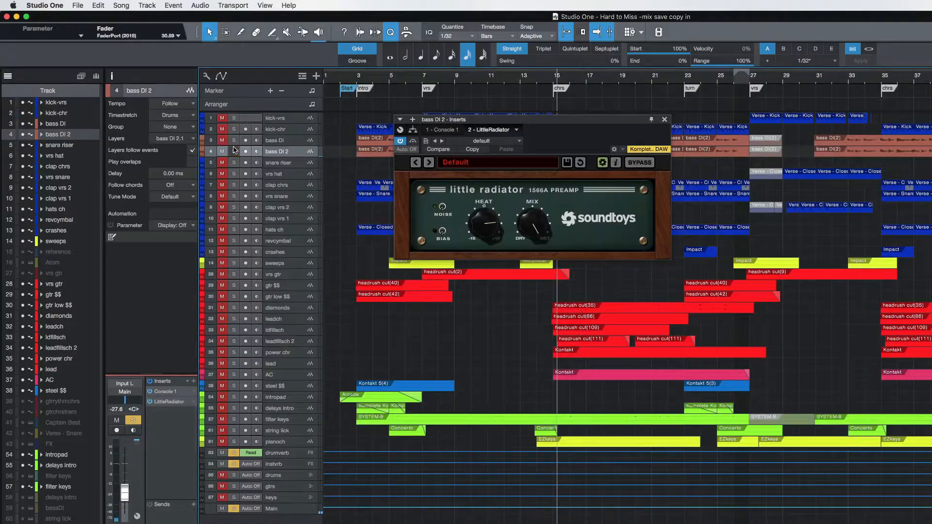
click(234, 151)
click(664, 119)
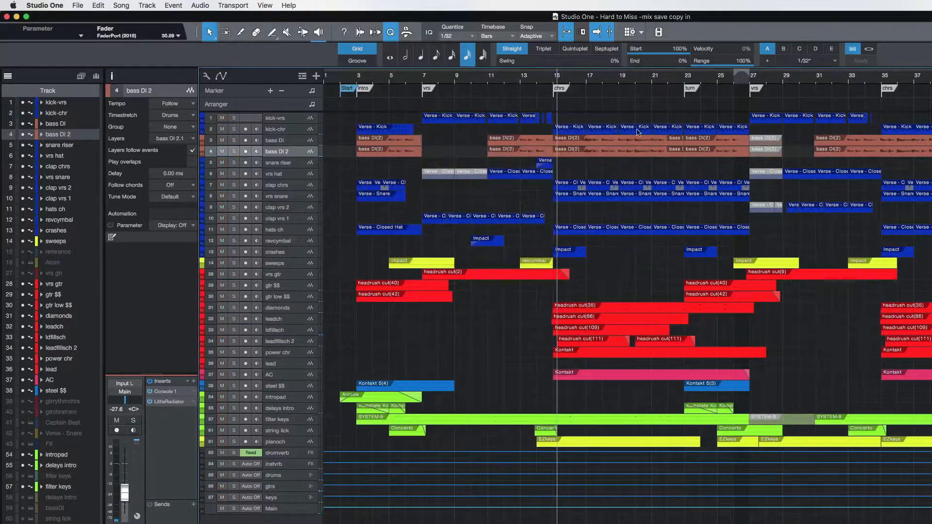
Compare the inserts on bass DI and bass DI 2, reviewing the LittleRadiator settings on bass DI 2.
click(290, 141)
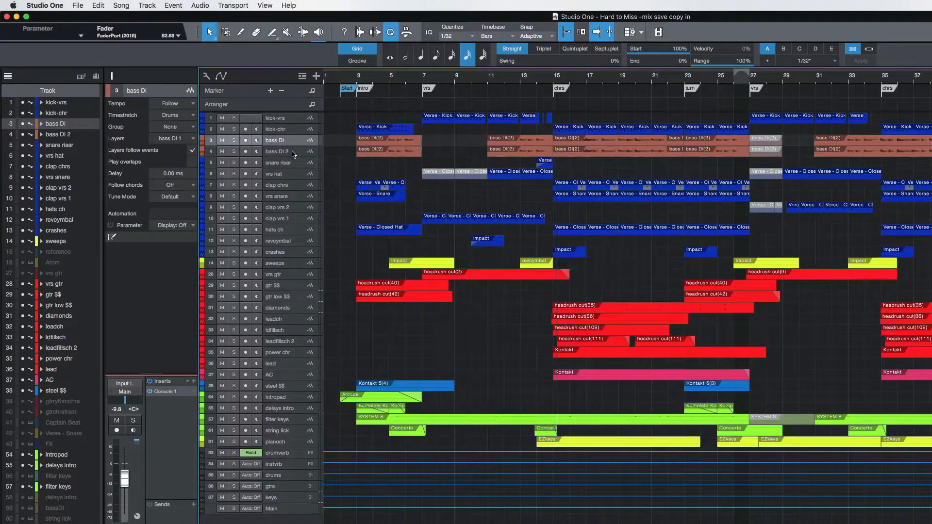
click(293, 154)
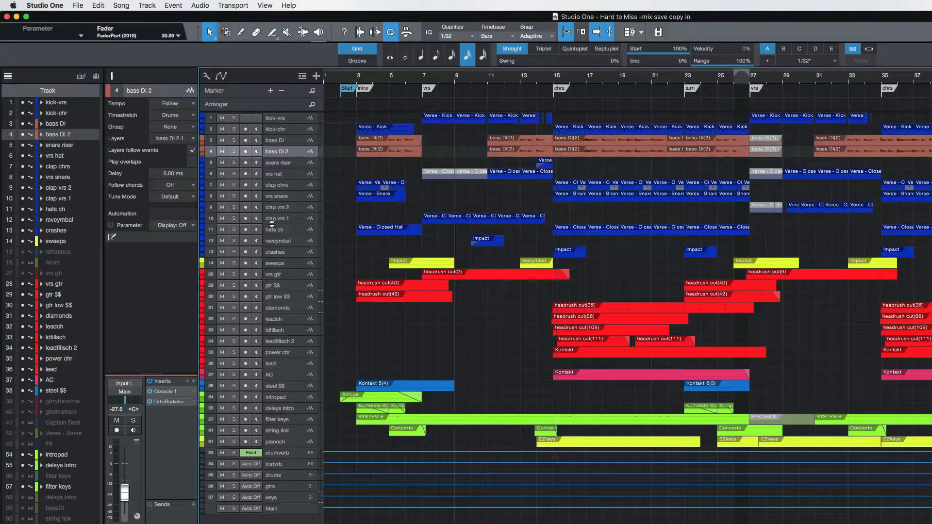
click(170, 402)
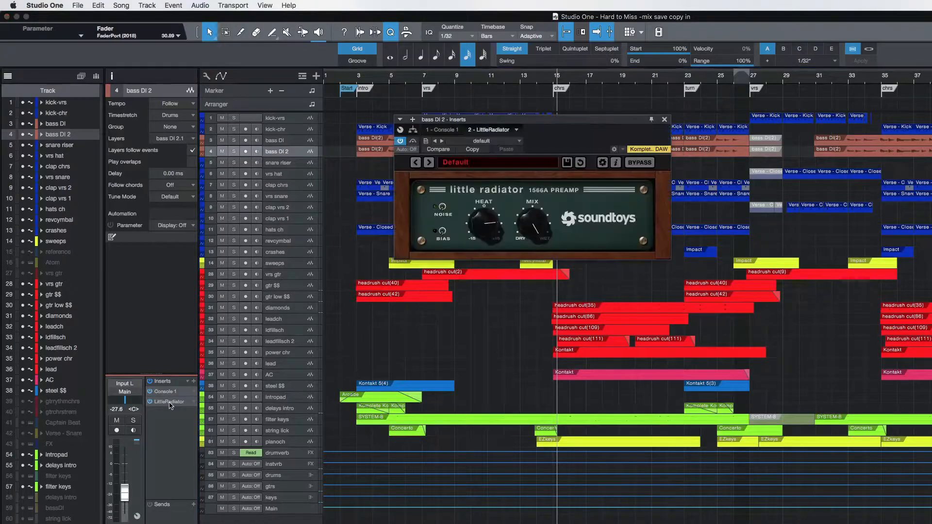
click(665, 119)
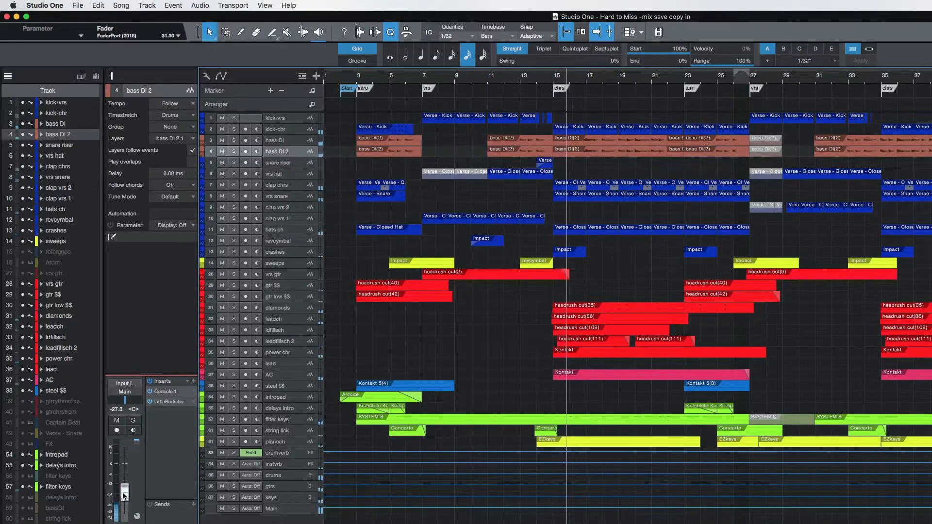
Try bass DI 2 at -4.6 dB and -30.4 dB in the full mix, and settle its fader at -28.5 dB.
drag(124, 495, 127, 475)
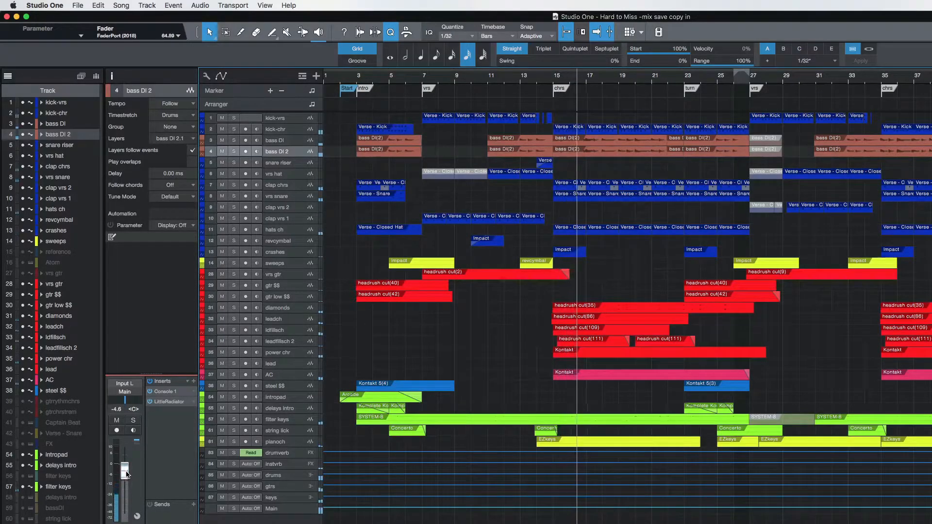
drag(125, 474, 125, 497)
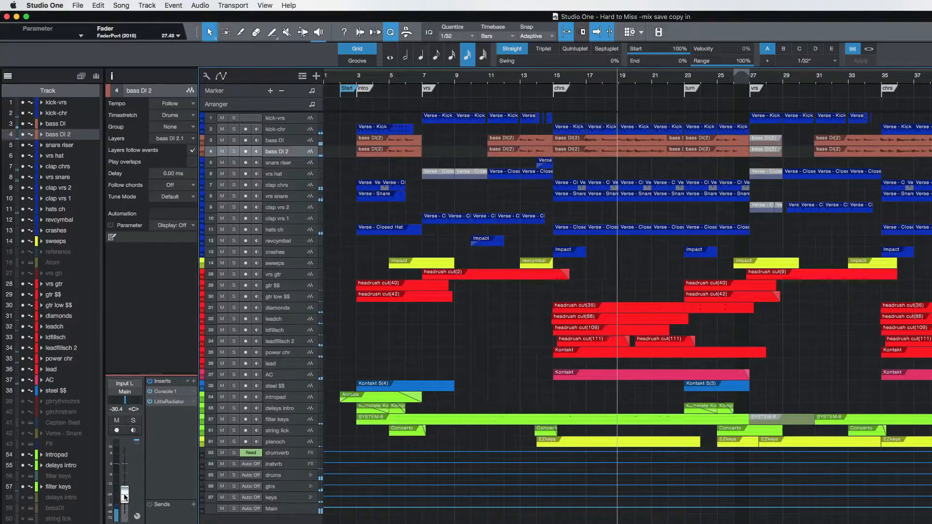
drag(124, 498, 125, 495)
key(space)
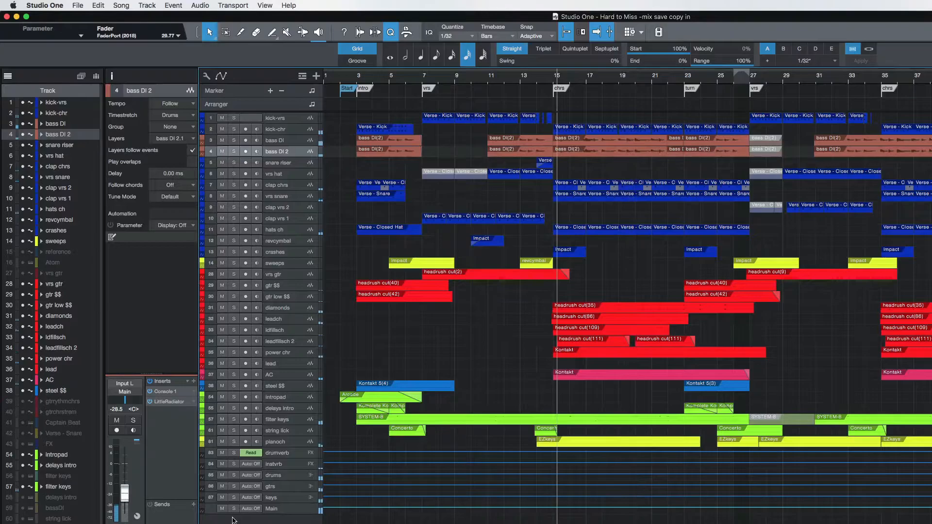
Show the console, solo the drums bus to audition it from the first chorus, and stop playback.
key(F3)
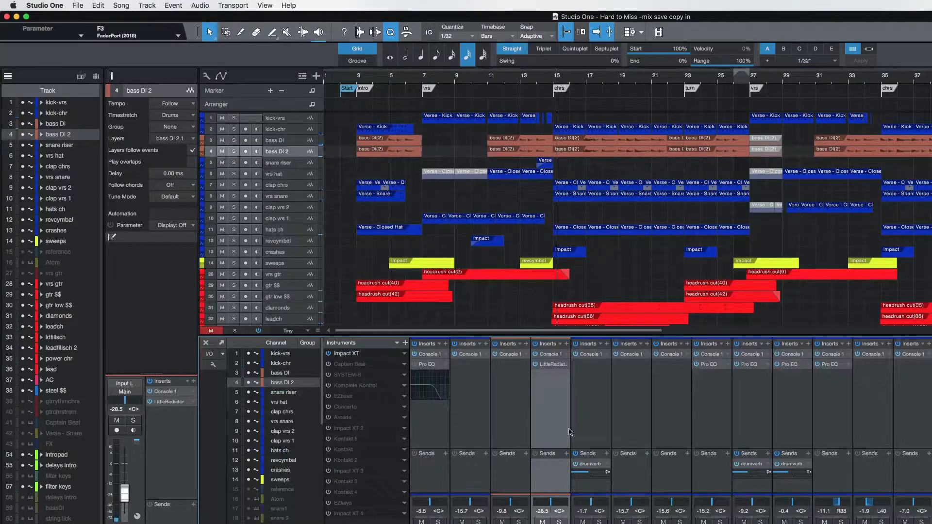
scroll(718, 462, right, 5)
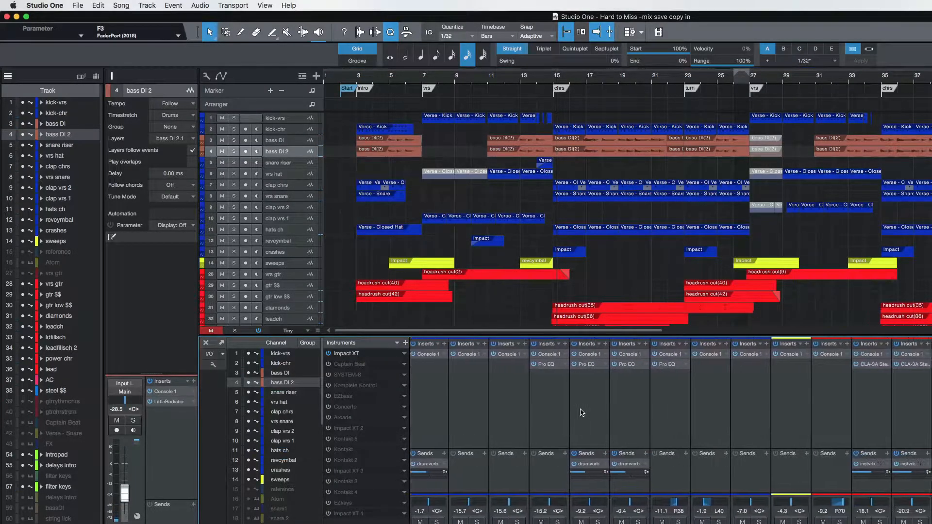
scroll(583, 412, left, 2)
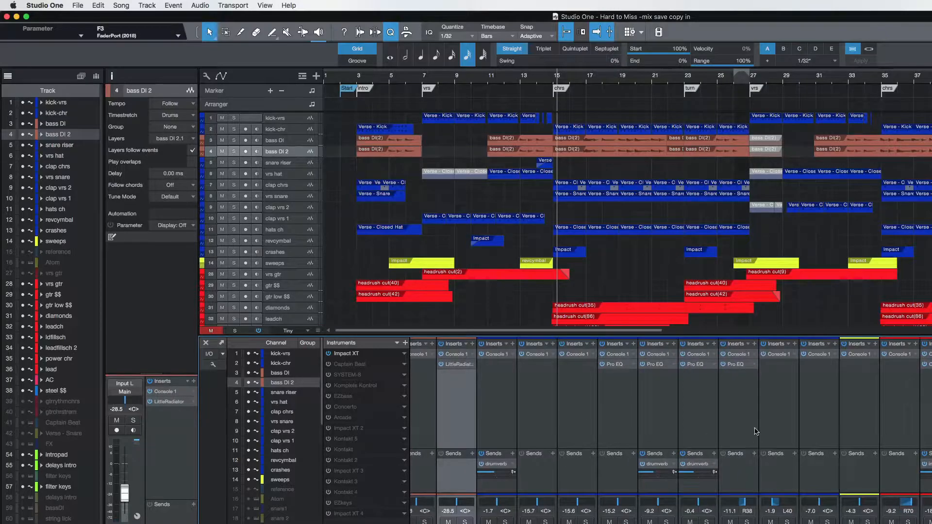
scroll(783, 397, right, 6)
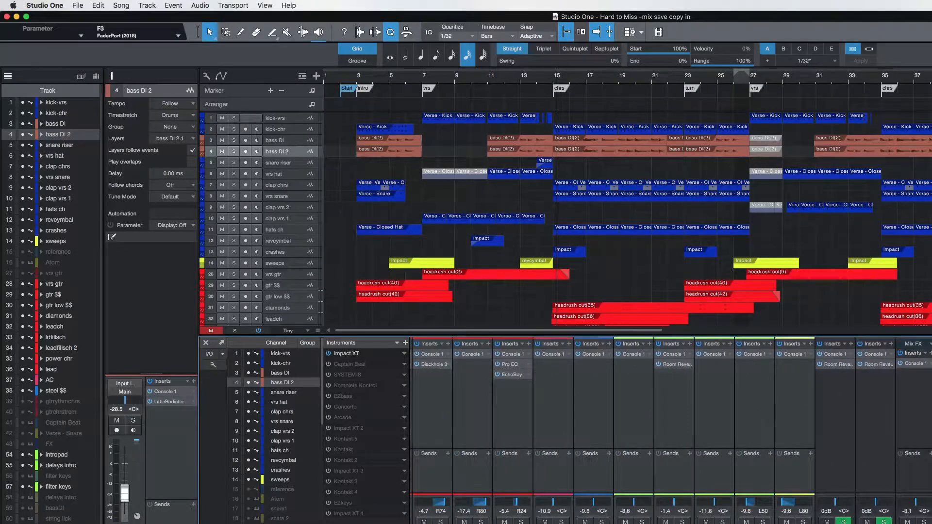
click(915, 486)
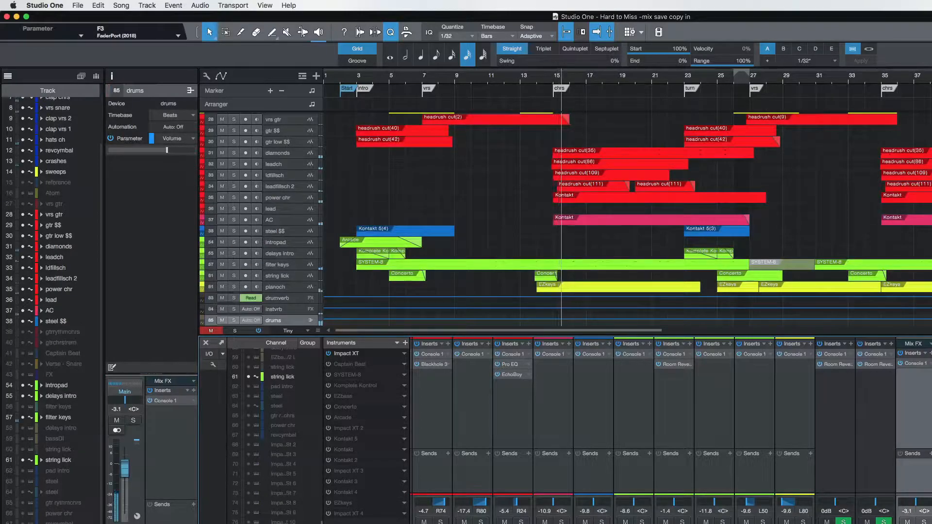
click(924, 522)
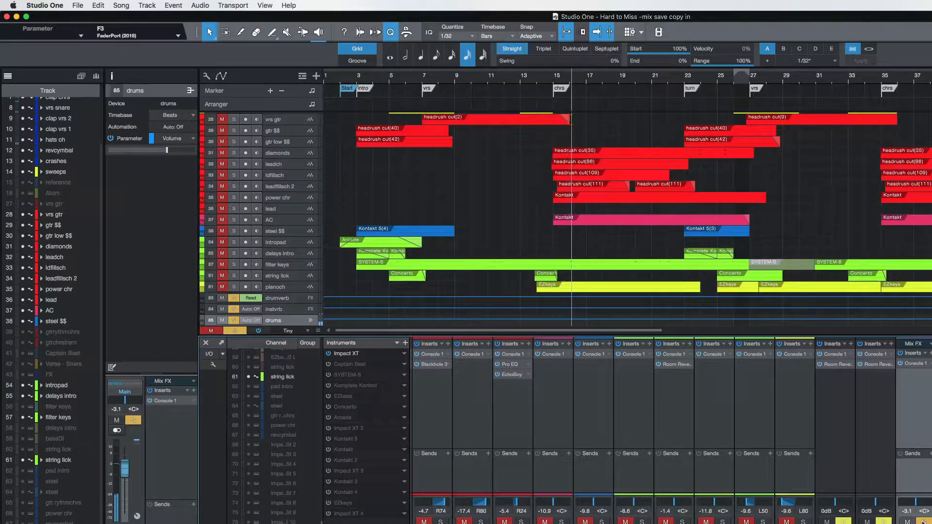
key(space)
Try adding a bus for the selected channels from kick-vrs through crashes, and undo the new bus.
scroll(715, 437, left, 15)
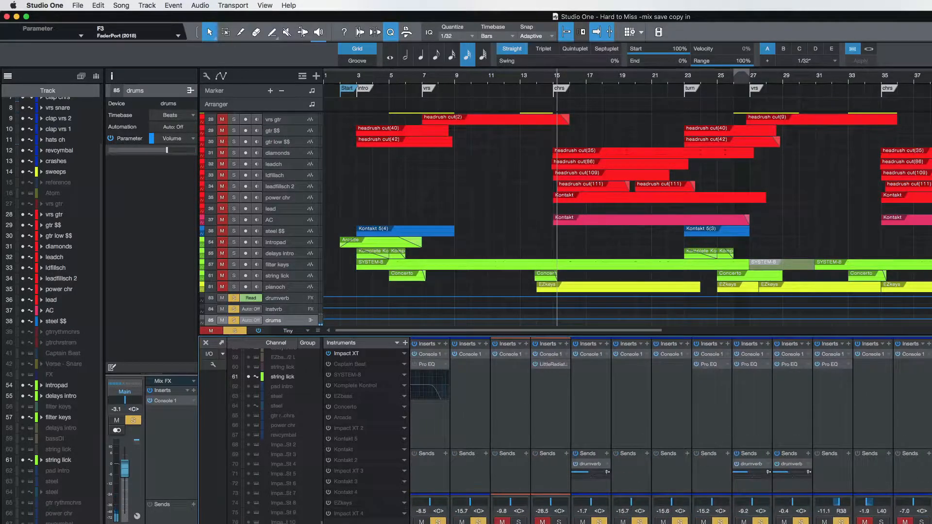
click(429, 427)
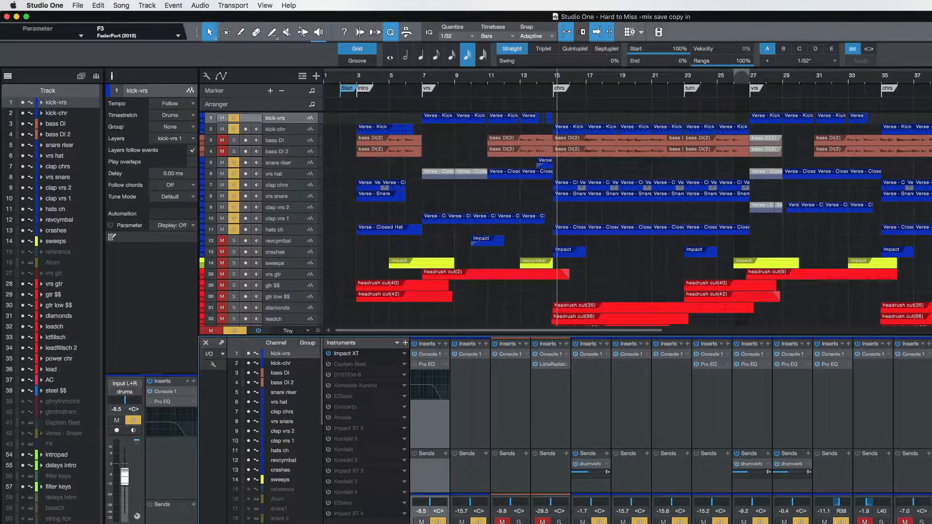
shift+click(913, 427)
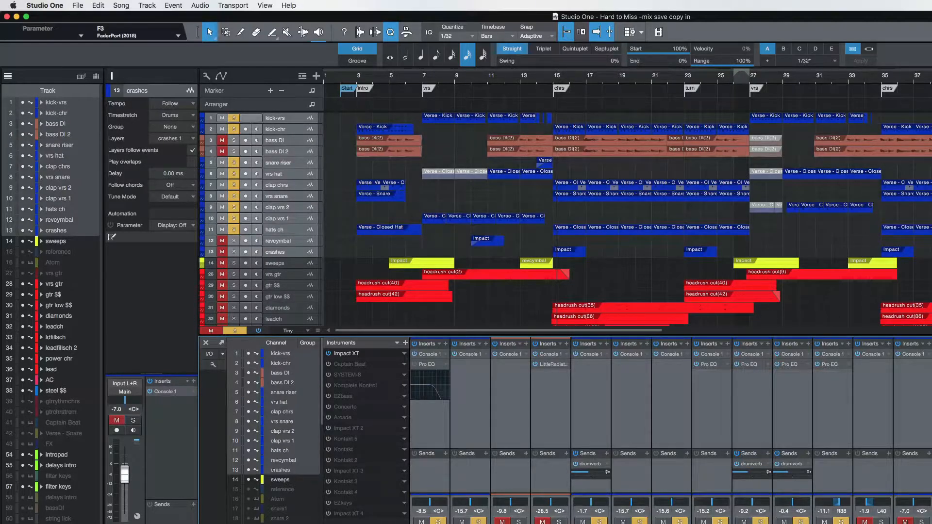
right_click(923, 522)
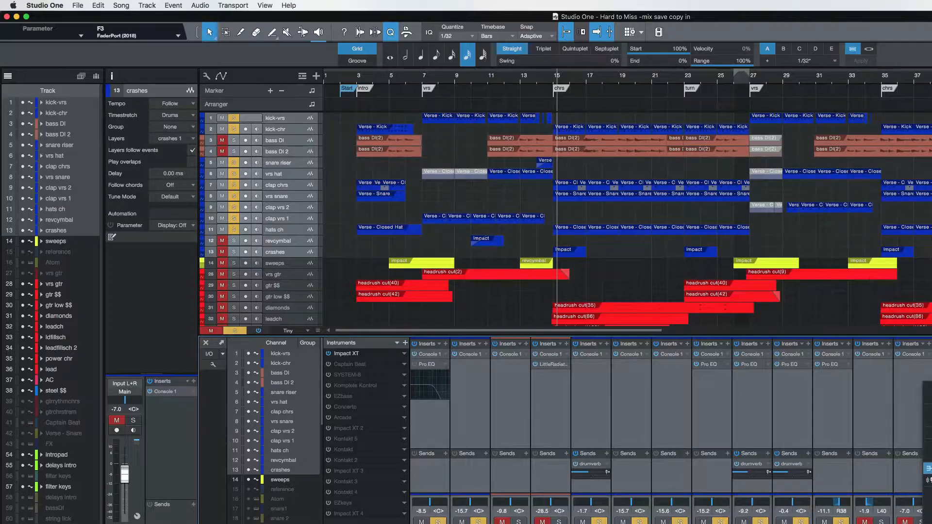
click(928, 468)
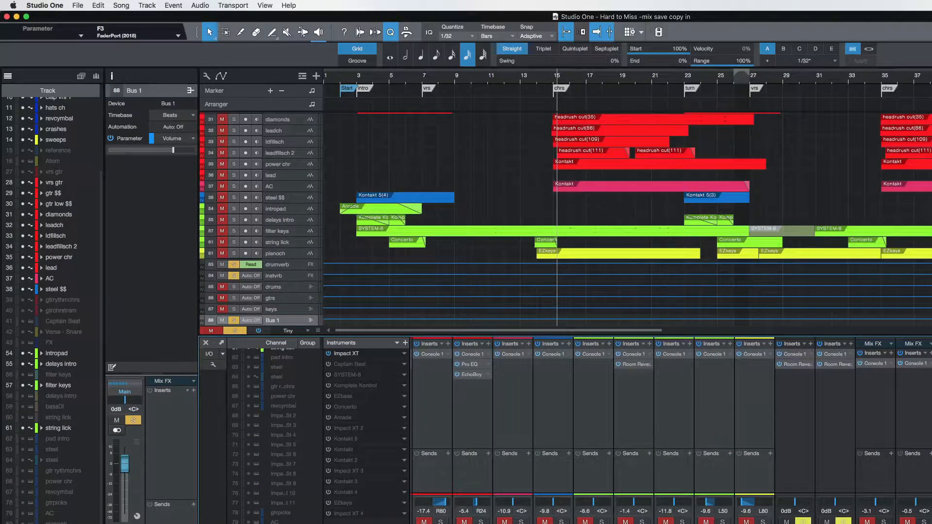
key(super+z)
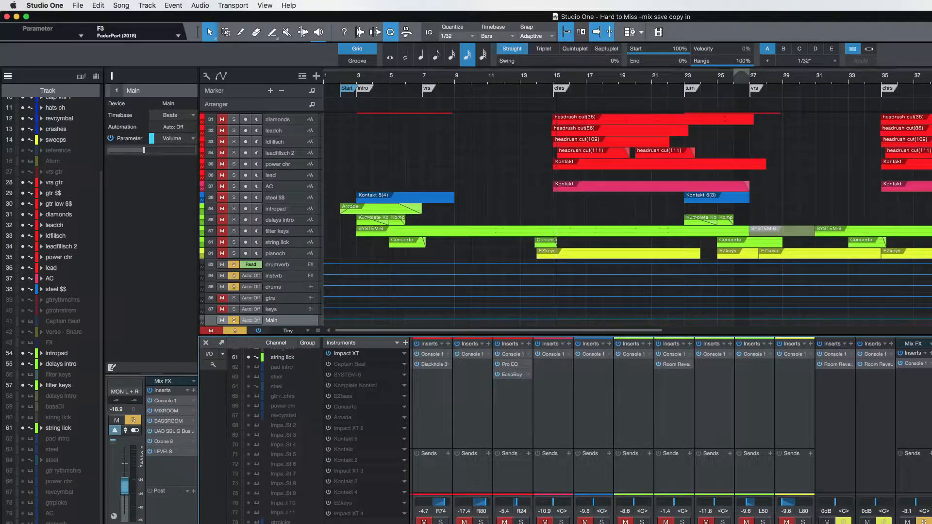
Play from the first verse with the drums bus selected, comparing the soloed drums with the full mix.
click(916, 427)
key(space)
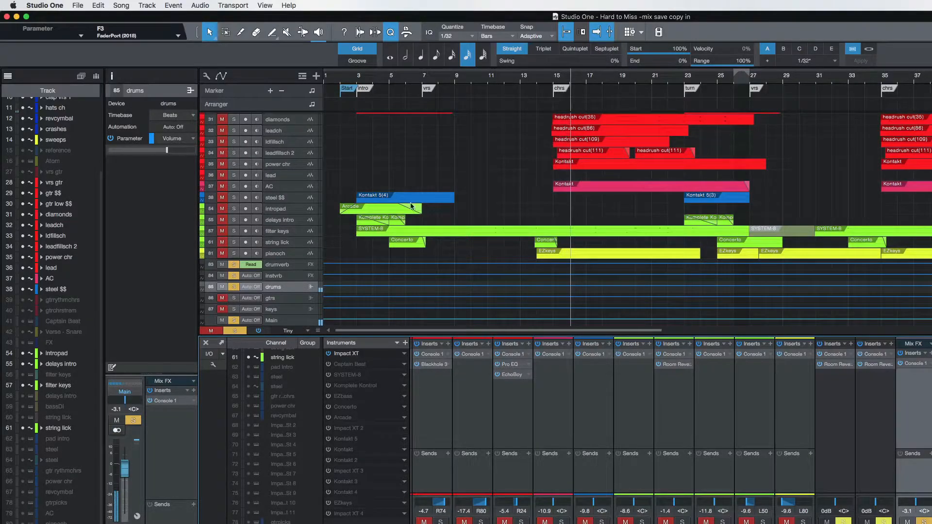
click(428, 78)
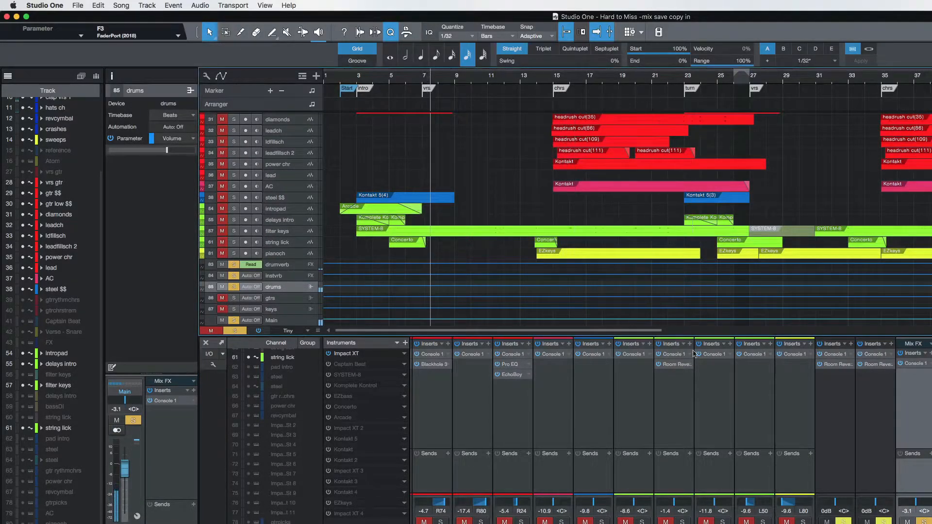
scroll(666, 406, left, 2)
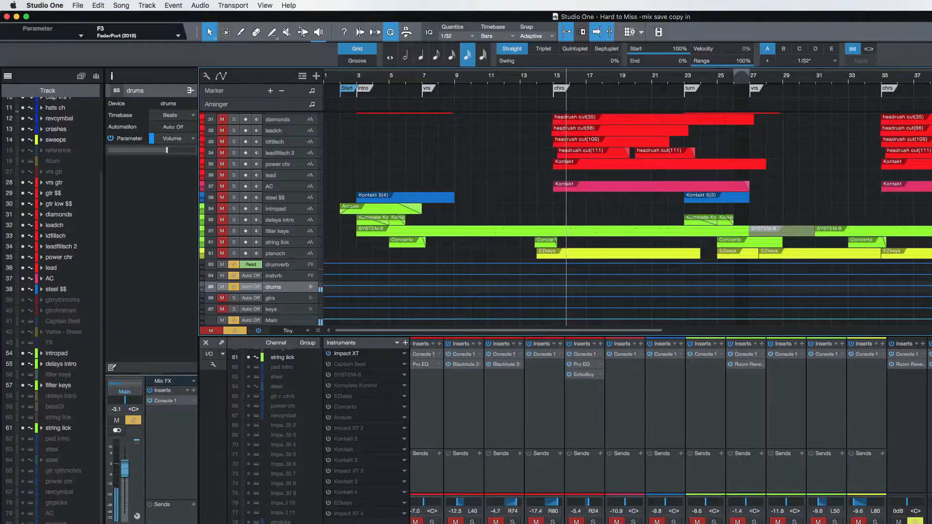
key(s)
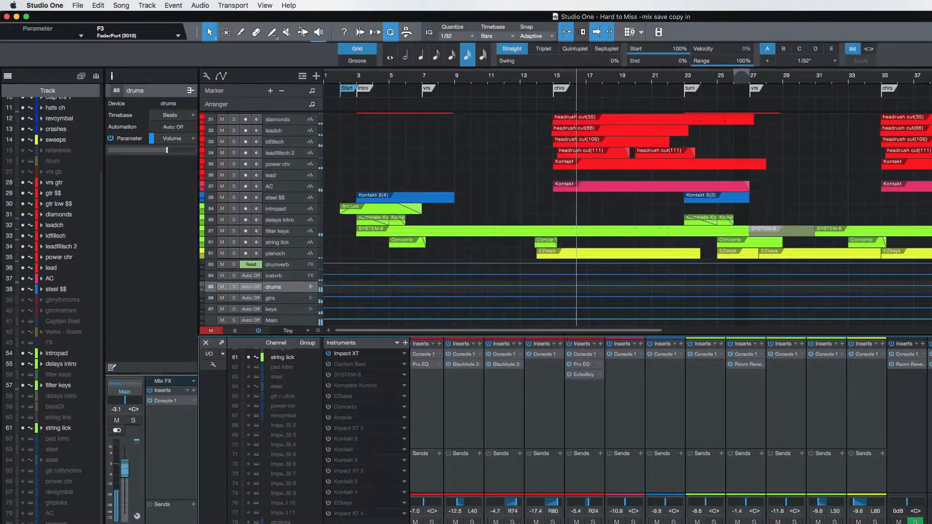
key(s)
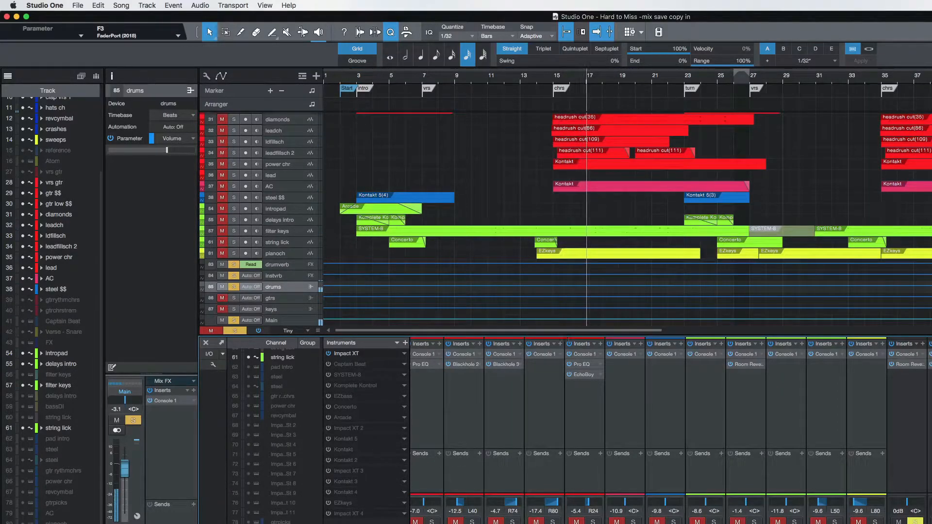
Review the Console 1 settings on the drums bus while auditioning it, and return to the full mix.
key(F11)
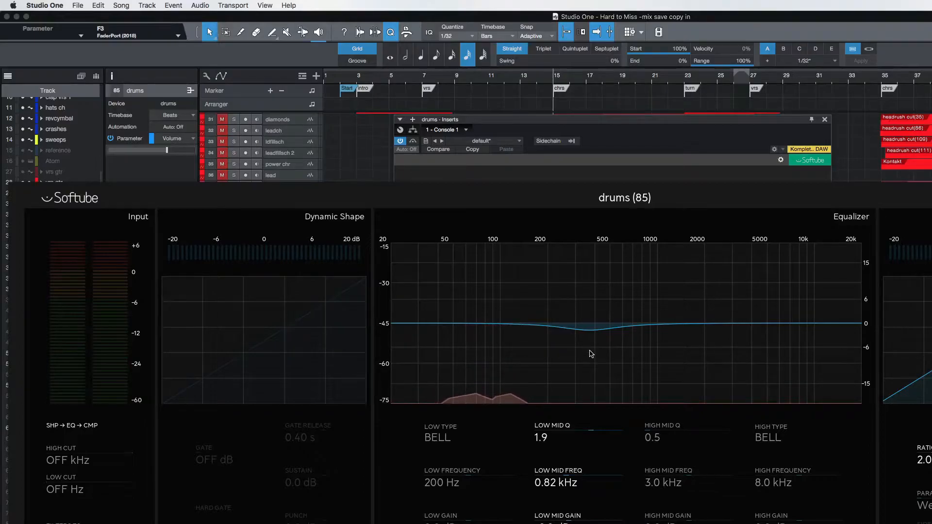
key(space)
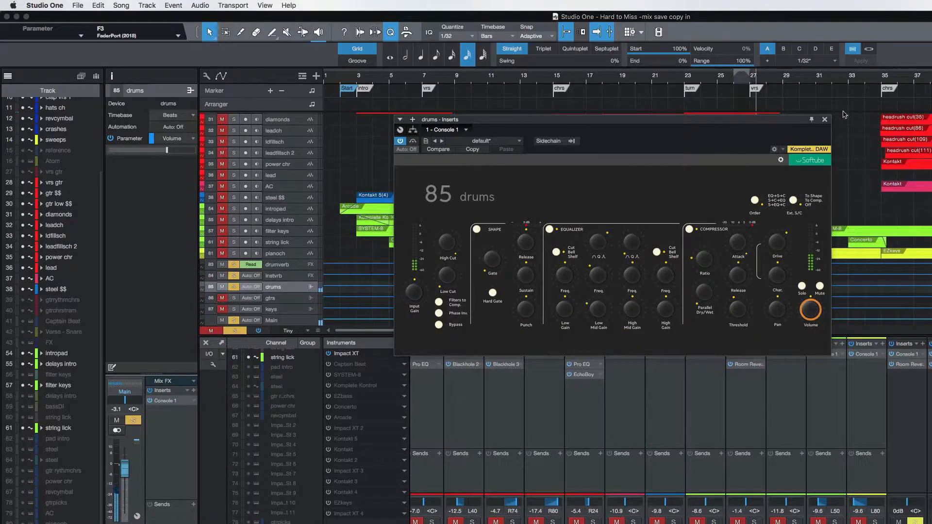
click(825, 120)
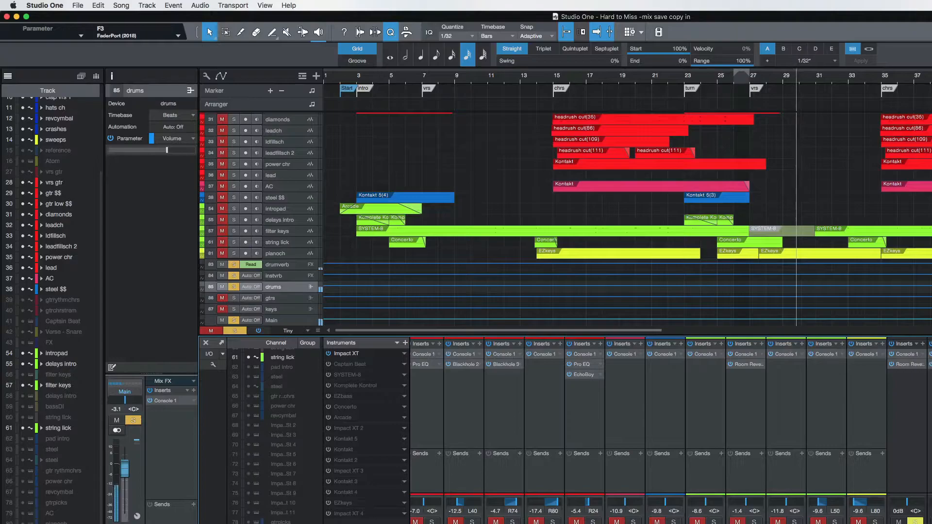
key(s)
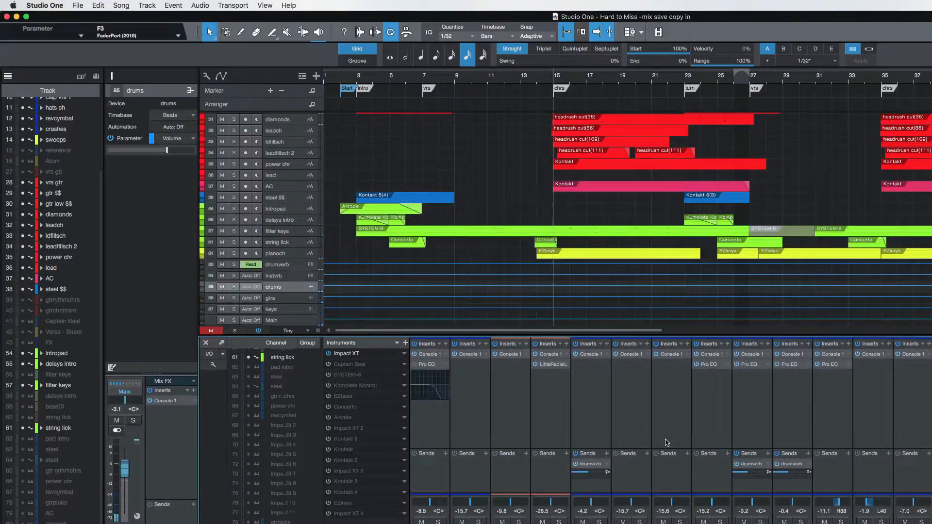
Solo the vrs snare track and audition it from the start of the intro.
scroll(666, 443, right, 2)
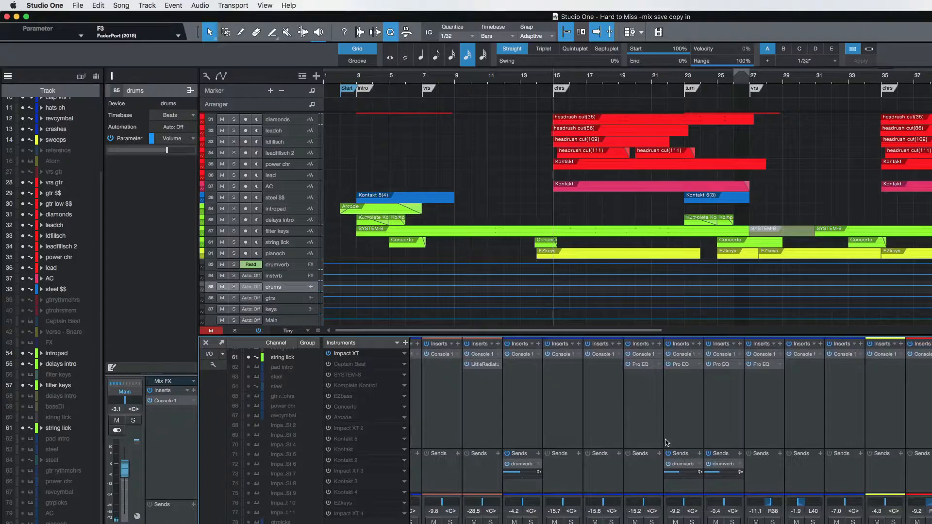
click(523, 522)
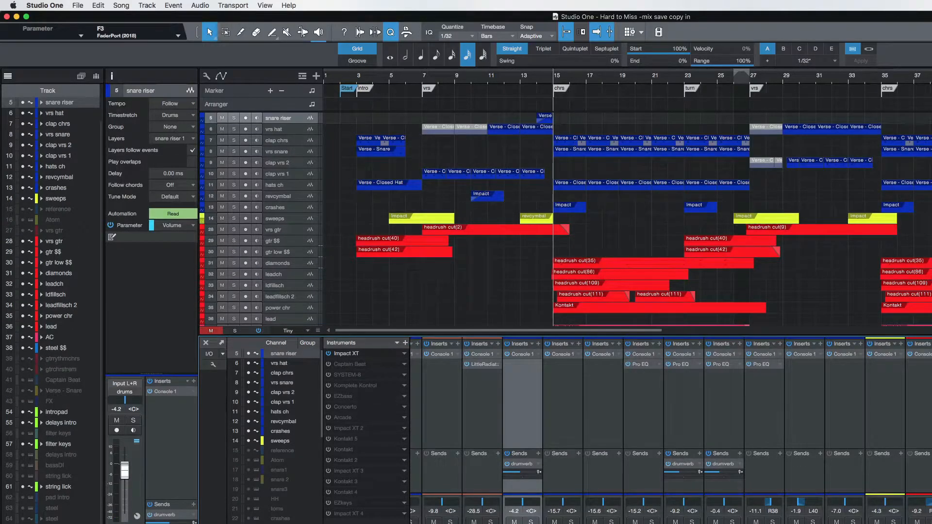
scroll(671, 430, right, 1)
scroll(671, 430, left, 1)
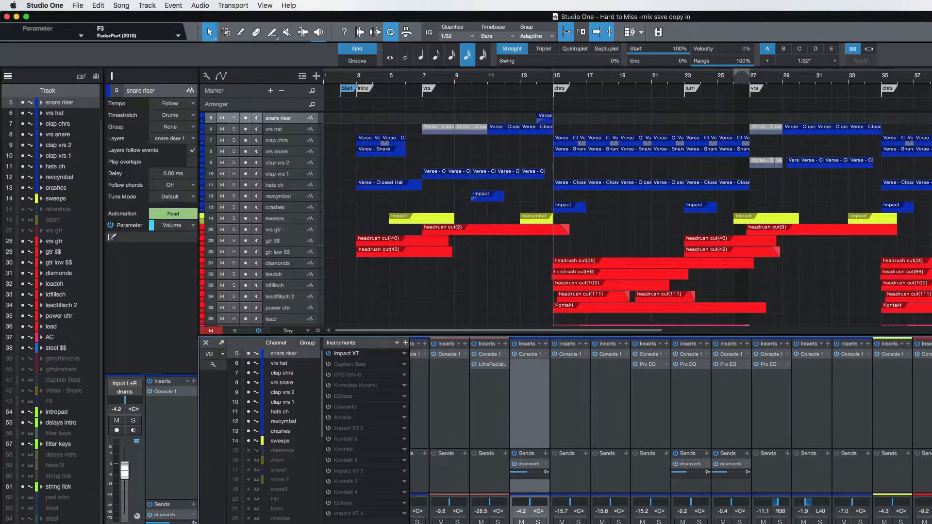
click(651, 522)
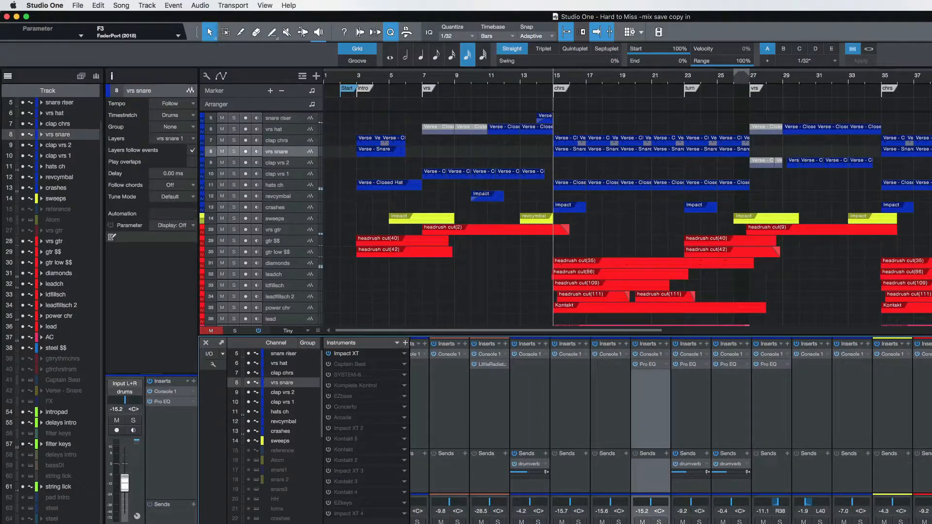
click(419, 76)
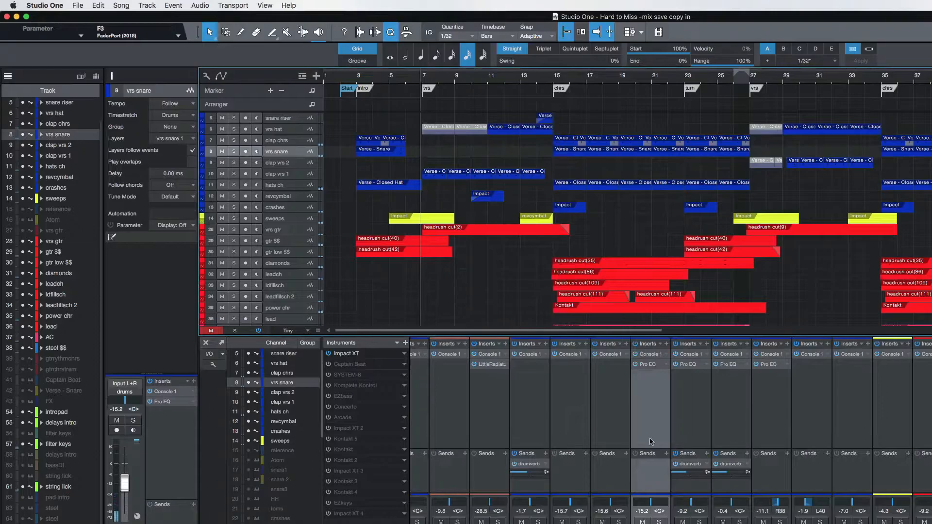
click(660, 522)
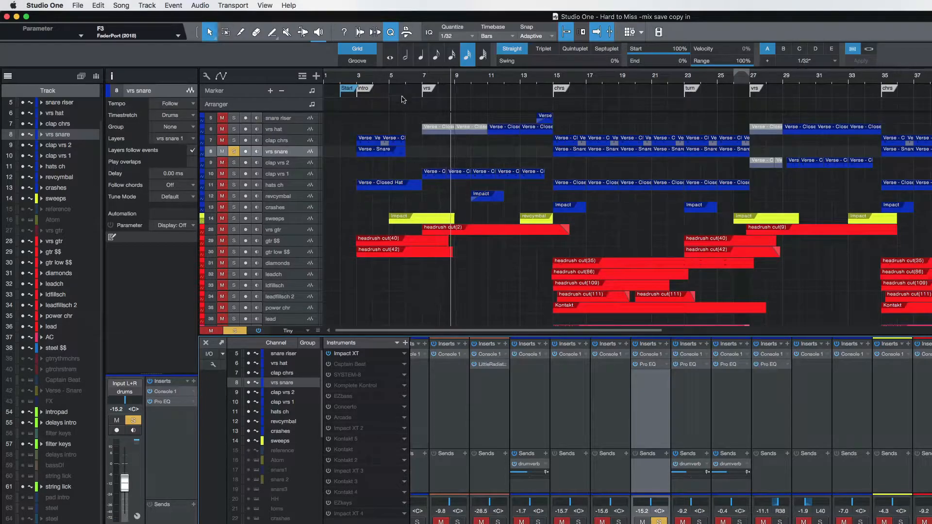
click(378, 79)
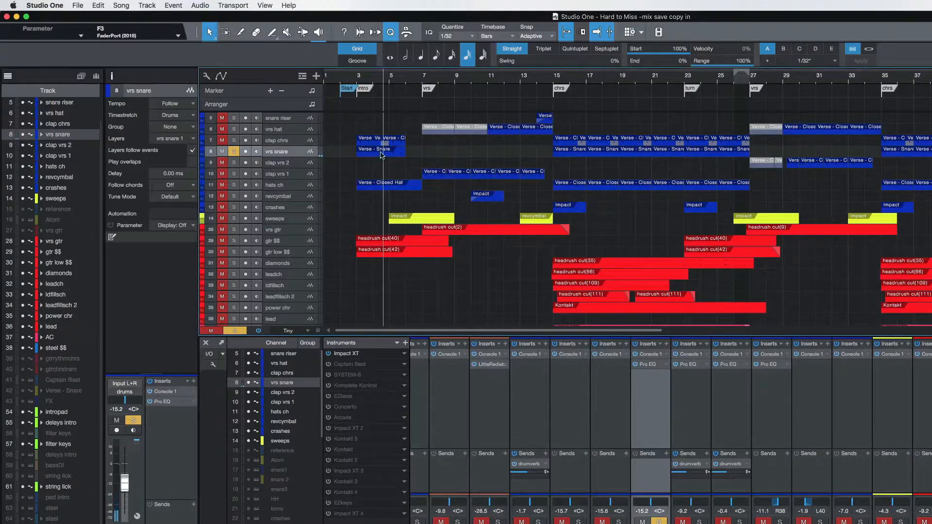
click(359, 79)
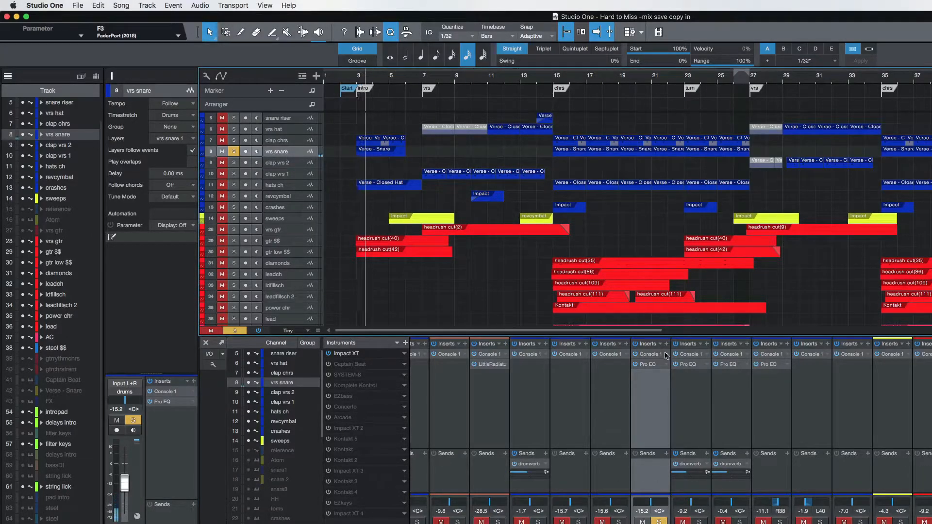
Compare the vrs snare with its Pro EQ high cut off and on, and set the cutoff to 5.77 kHz.
click(651, 365)
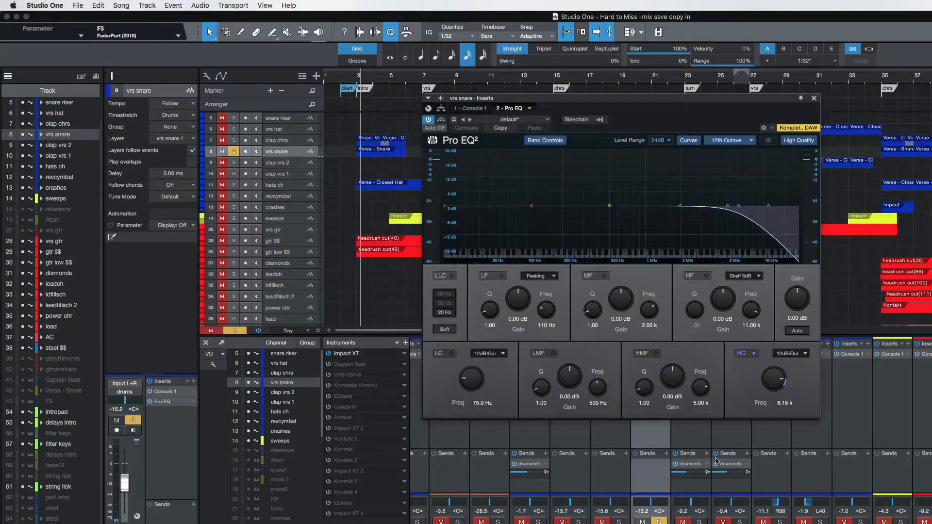
key(space)
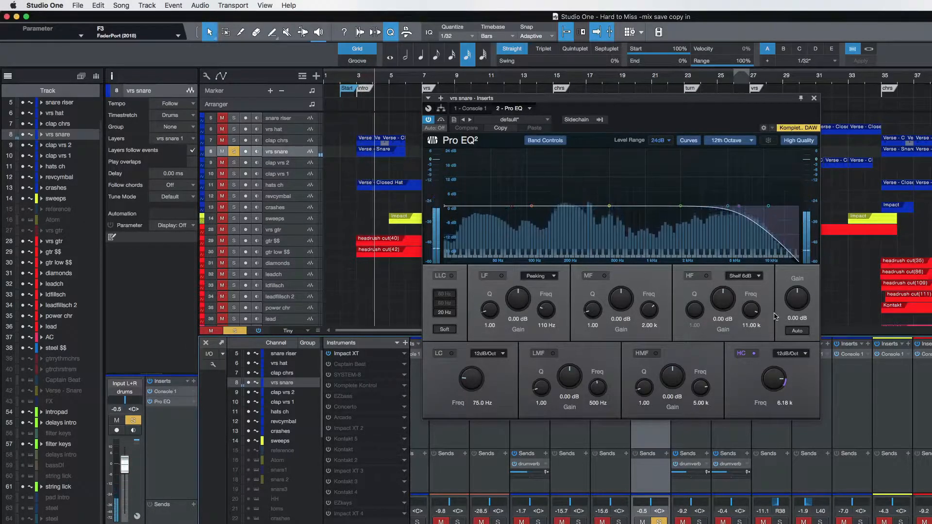
click(755, 355)
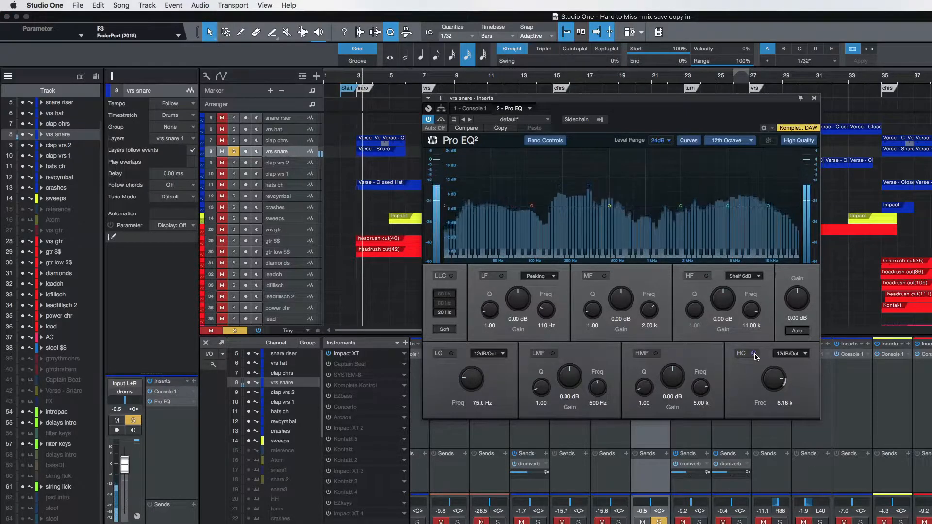
click(755, 355)
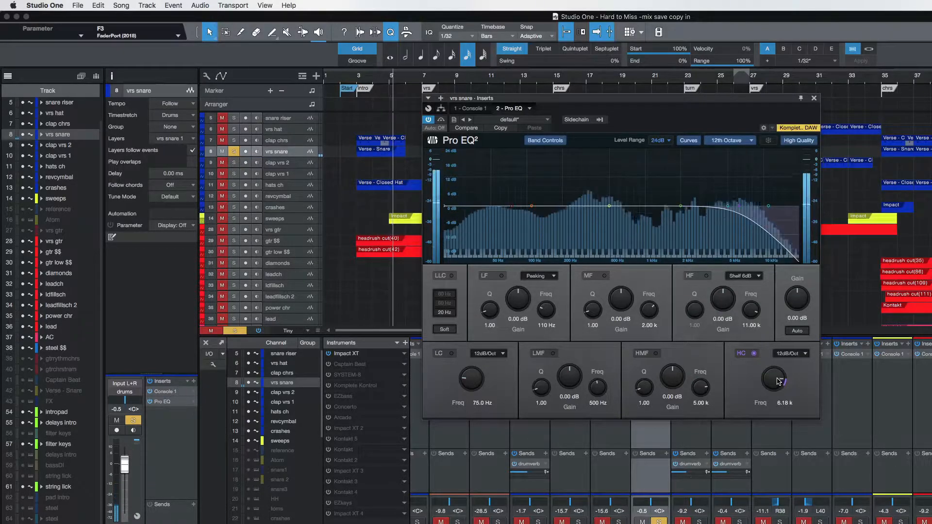
mouse_move(779, 382)
mouse_down()
mouse_move(778, 373)
mouse_move(779, 384)
mouse_up()
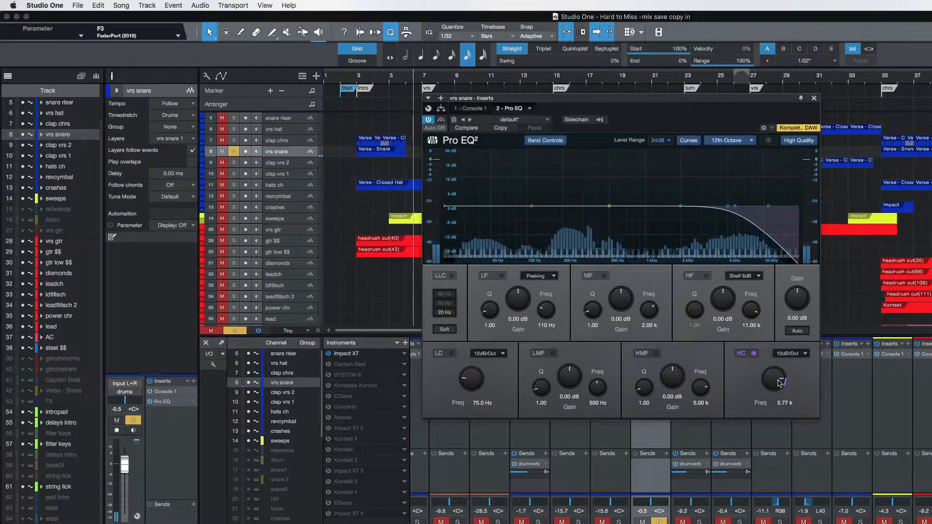
click(814, 98)
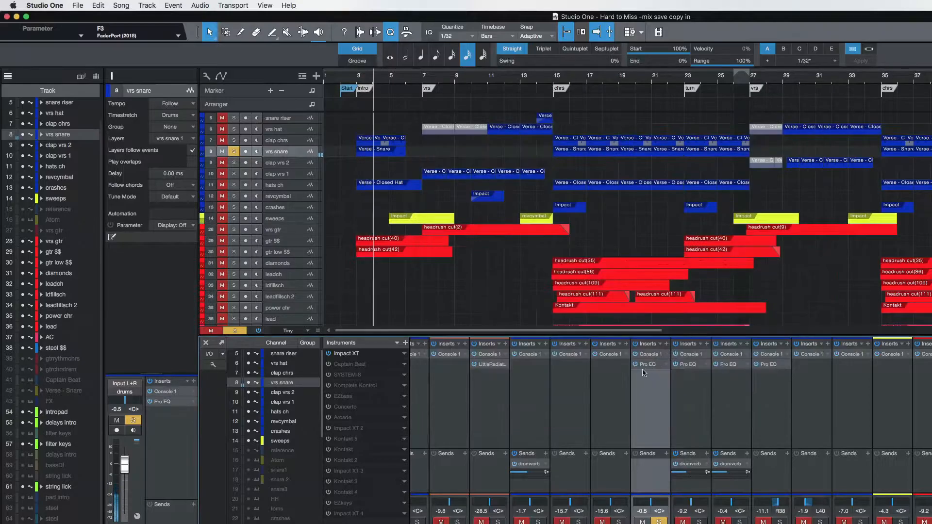
Unsolo vrs snare to hear it in the mix, and review its Console 1 settings.
click(660, 521)
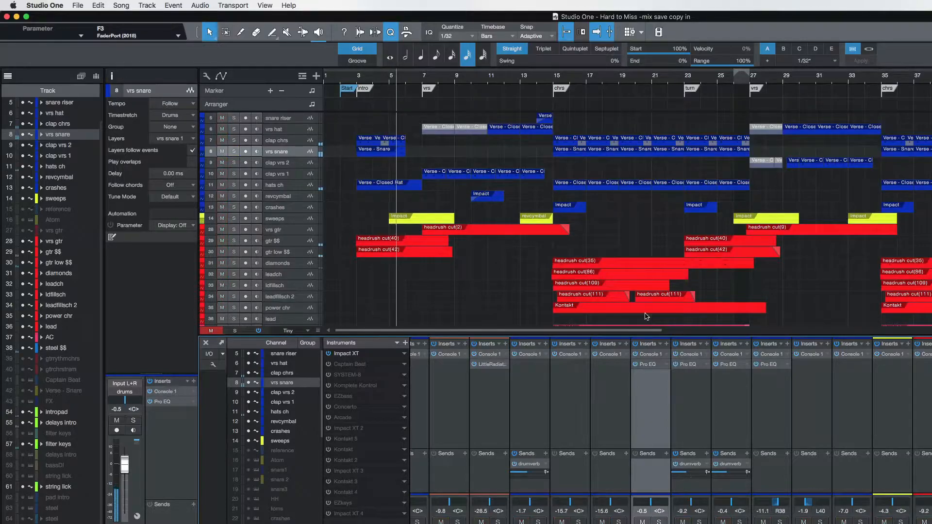
click(651, 357)
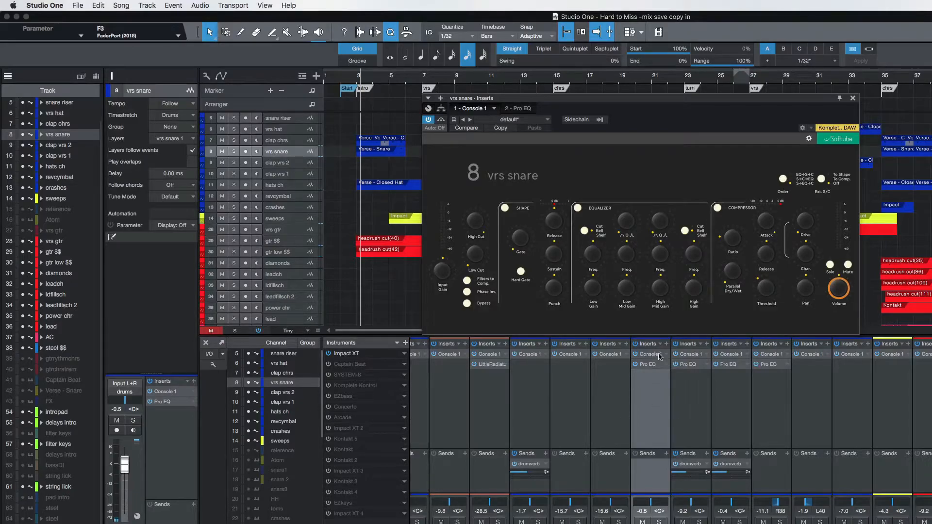
click(854, 98)
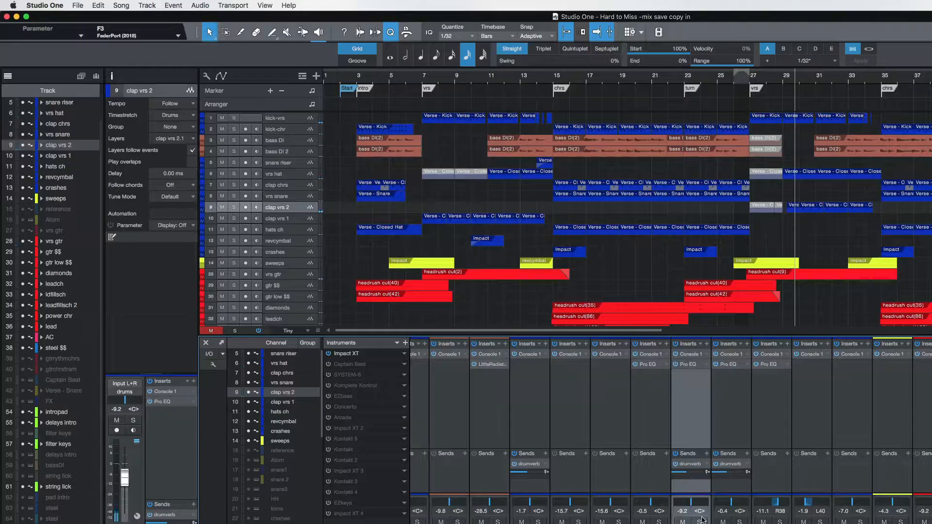
Solo clap vrs 2 and compare its sound with the Pro EQ high cut off and on.
click(700, 522)
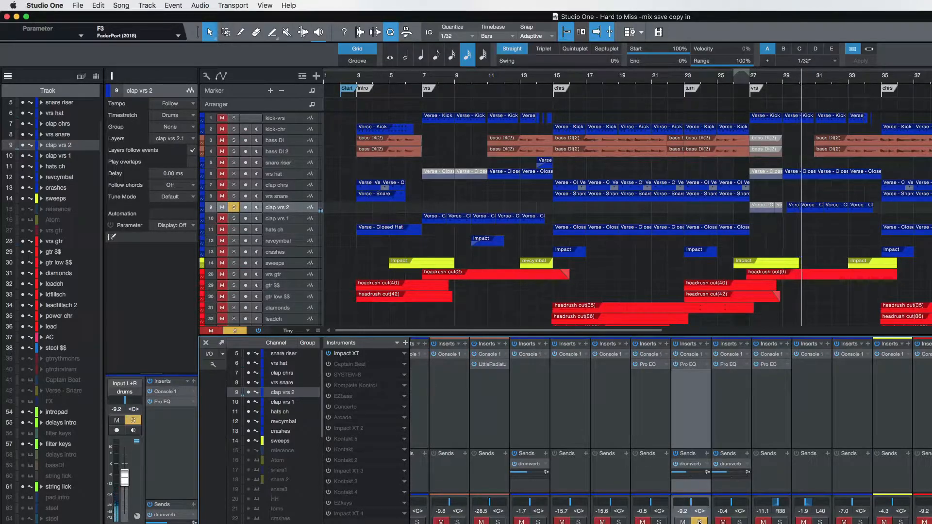
click(691, 365)
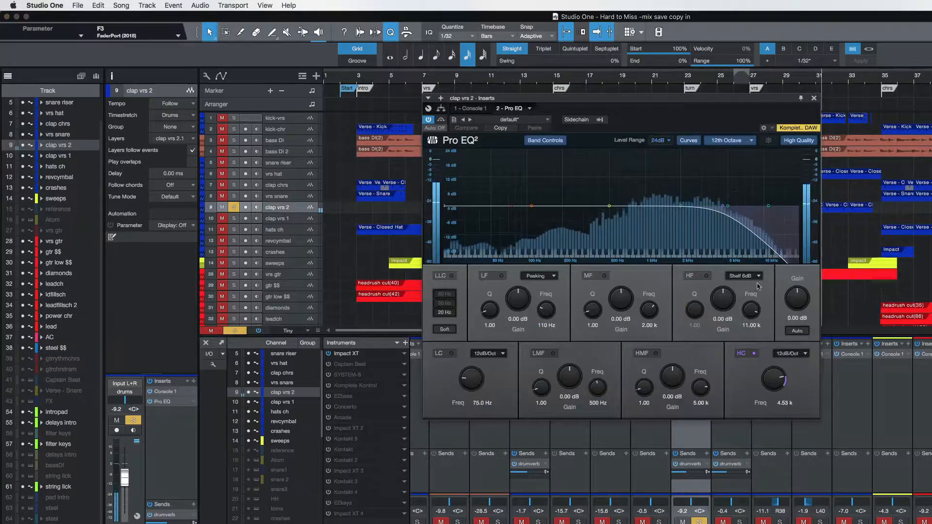
click(754, 354)
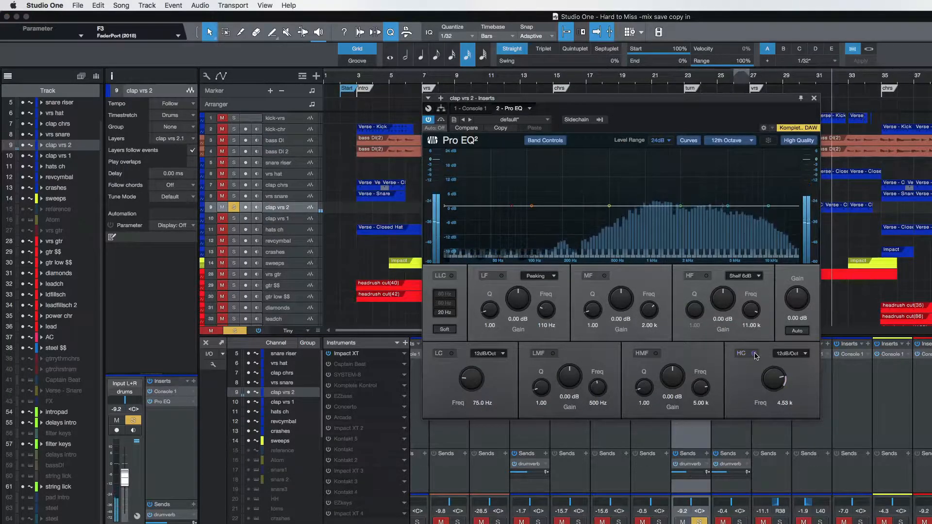
click(755, 354)
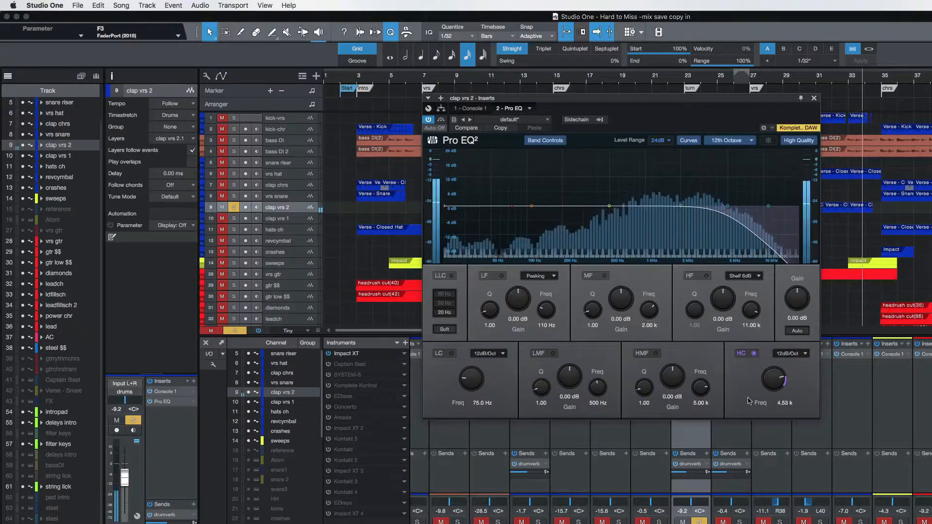
click(814, 98)
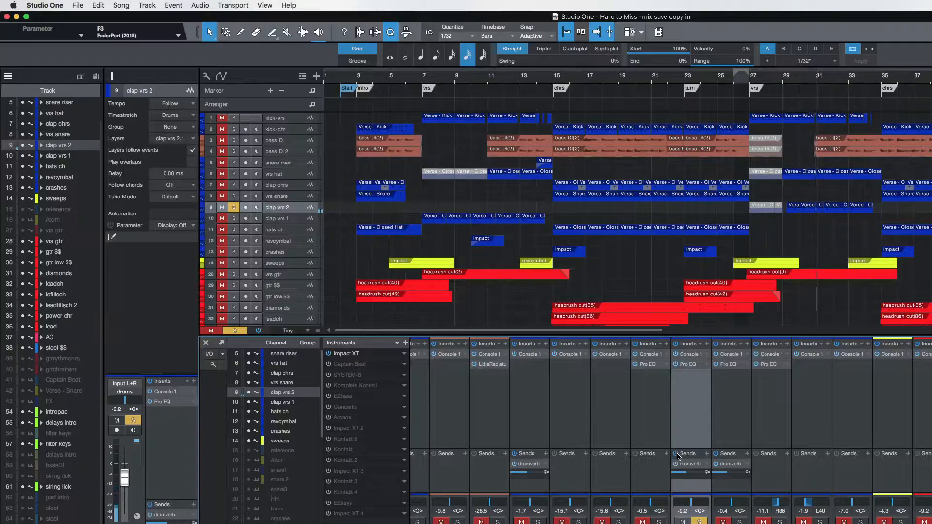
Stop playback, try adding an FX channel beside the reverb channels, and undo the addition.
key(space)
scroll(799, 413, right, 10)
scroll(800, 415, right, 4)
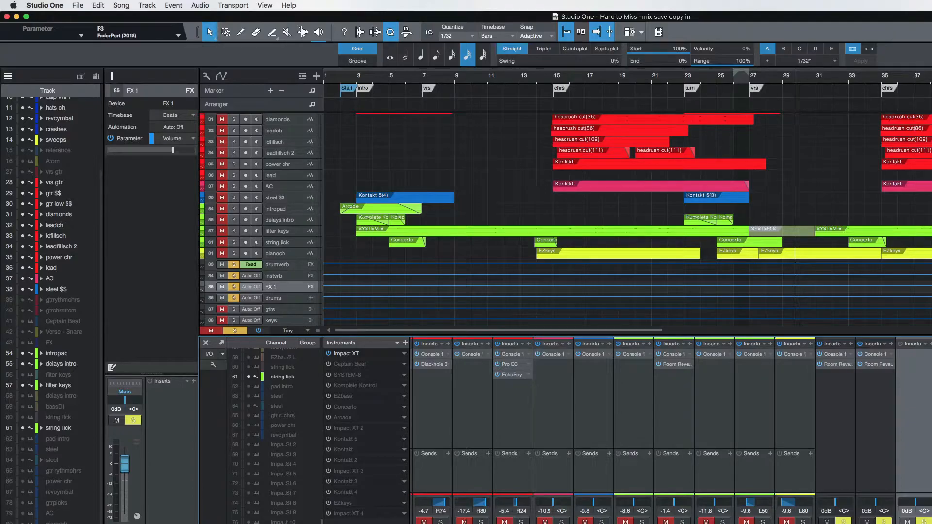
key(super+z)
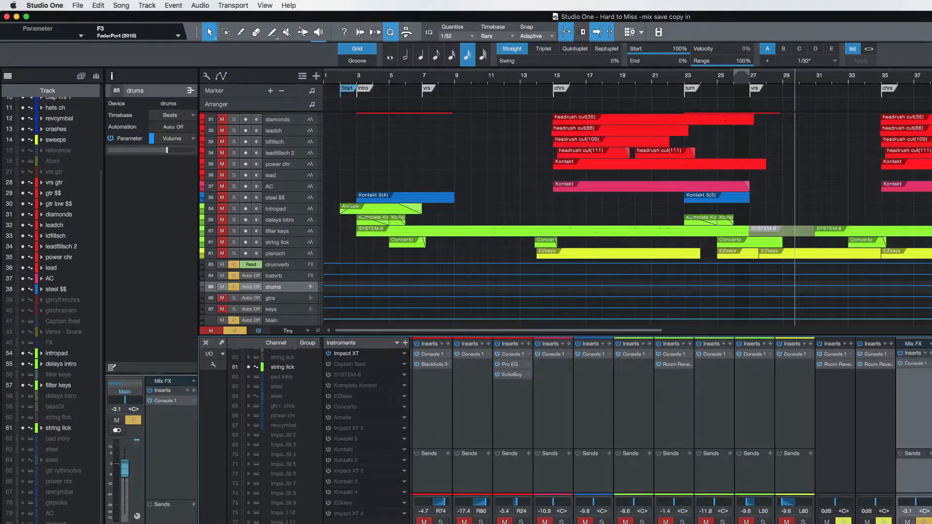
Review the Room Reverb settings on the drumverb FX channel.
click(837, 367)
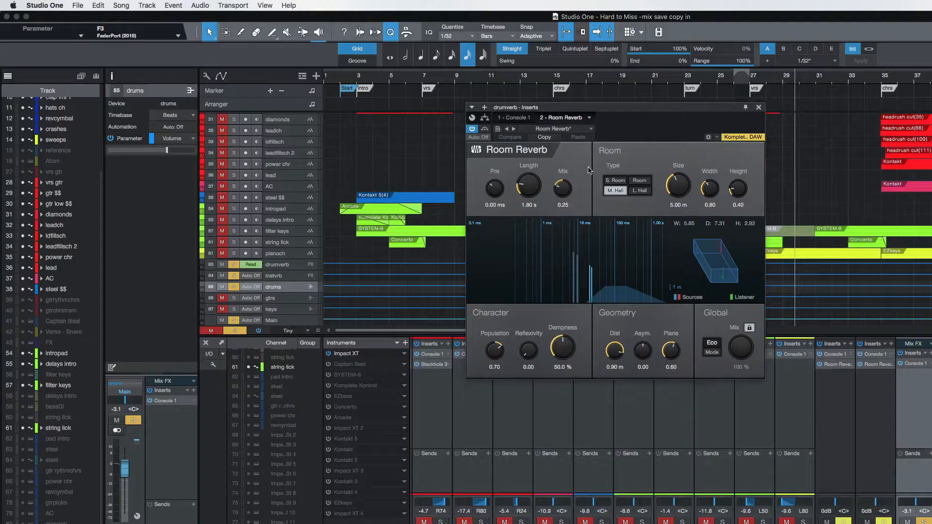
click(759, 107)
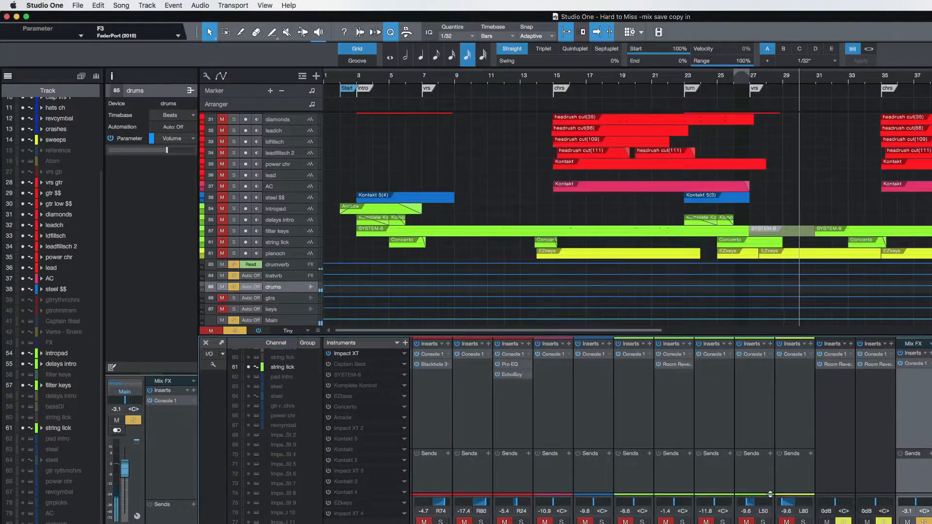
Open the Room Reverb on the drumverb channel and try lengths of 8.70 s and 3.90 s.
click(837, 365)
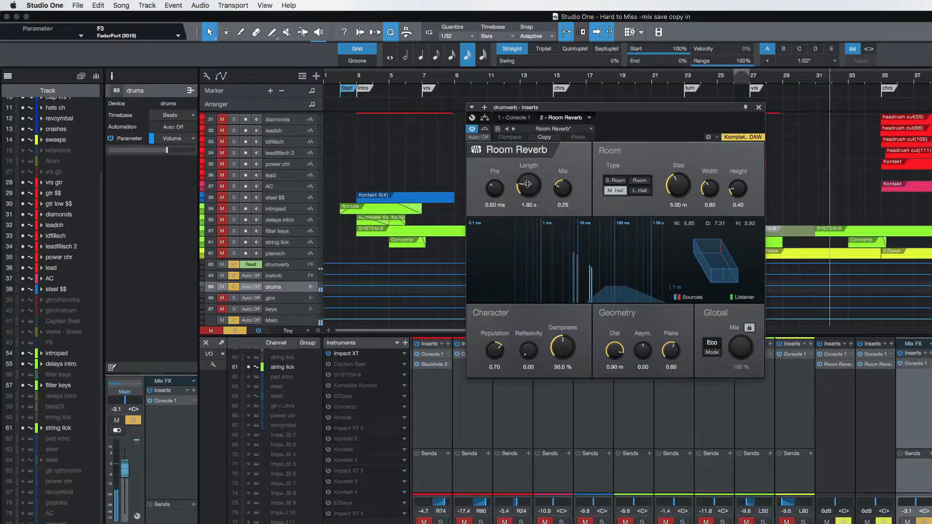
drag(528, 185, 531, 183)
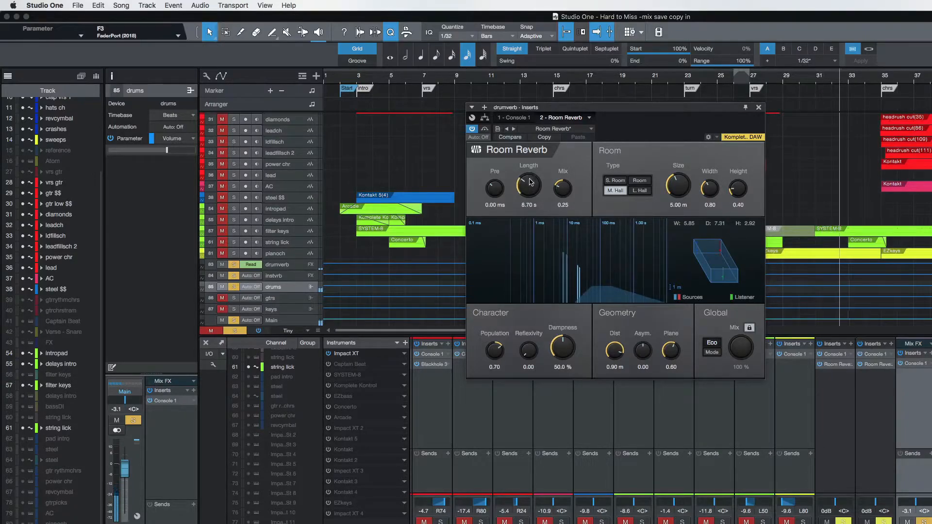
drag(532, 183, 529, 186)
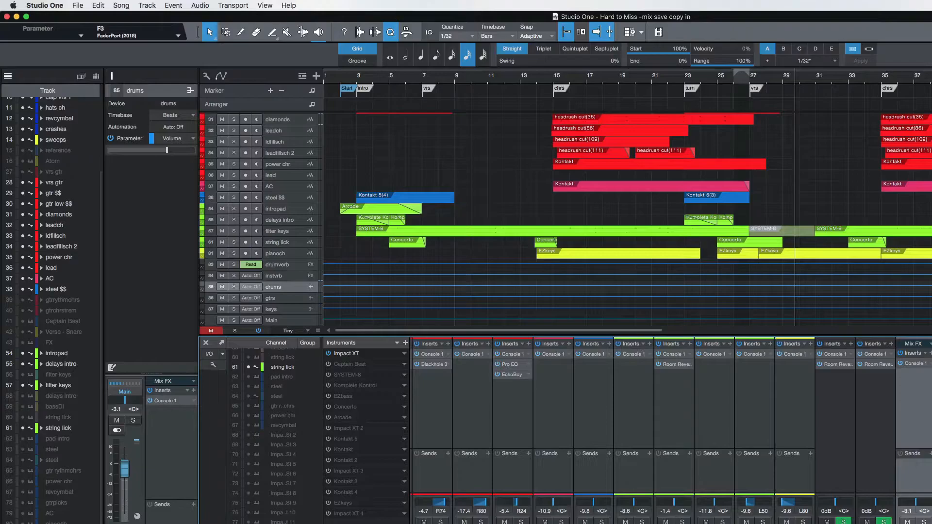
Return to the drum channels, stop playback, and try adding a drumverb send to the channel at -9.2 dB.
scroll(705, 449, left, 8)
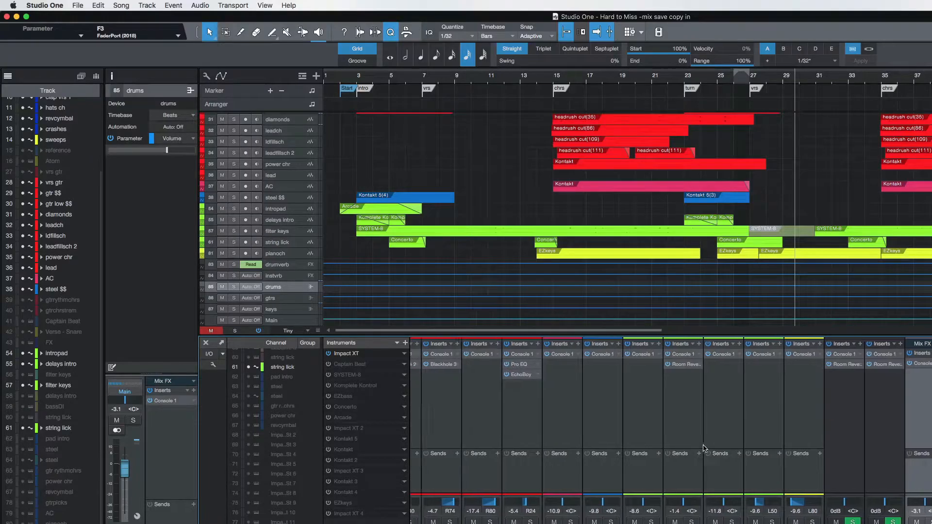
scroll(786, 420, left, 10)
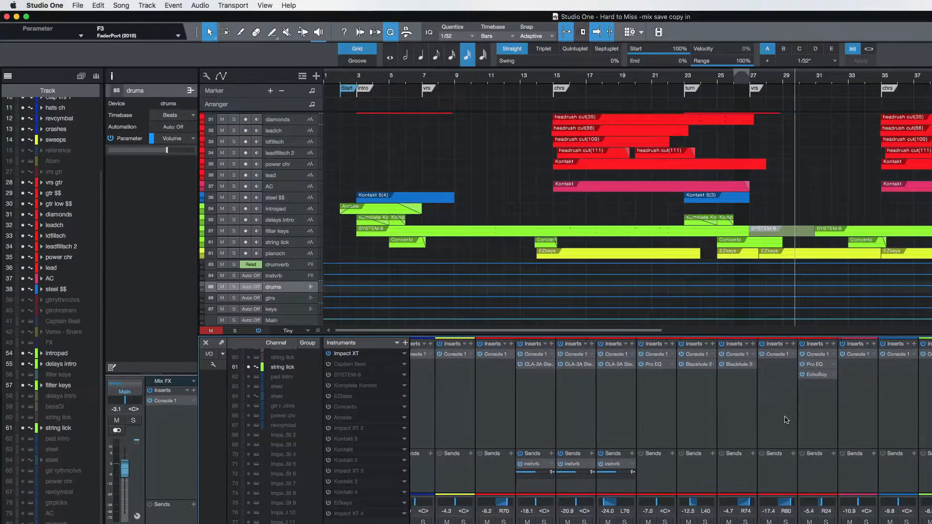
scroll(787, 421, left, 2)
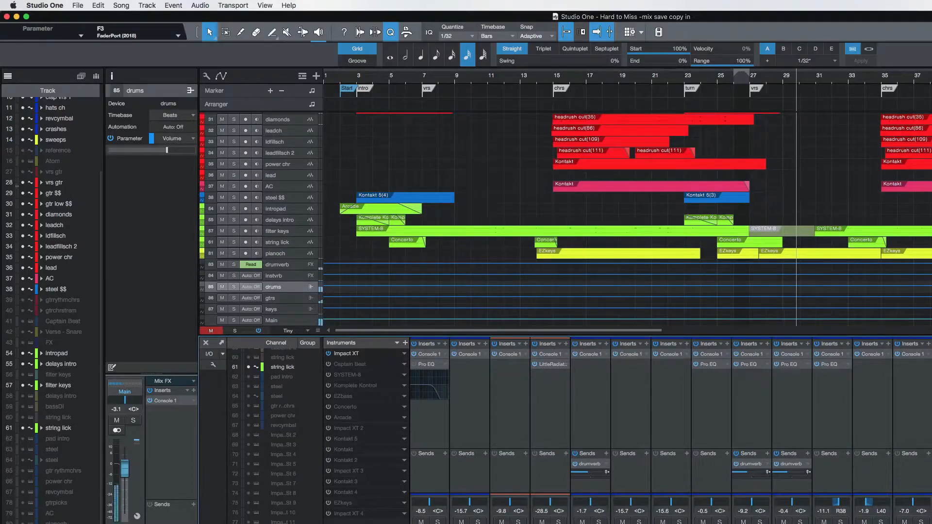
key(space)
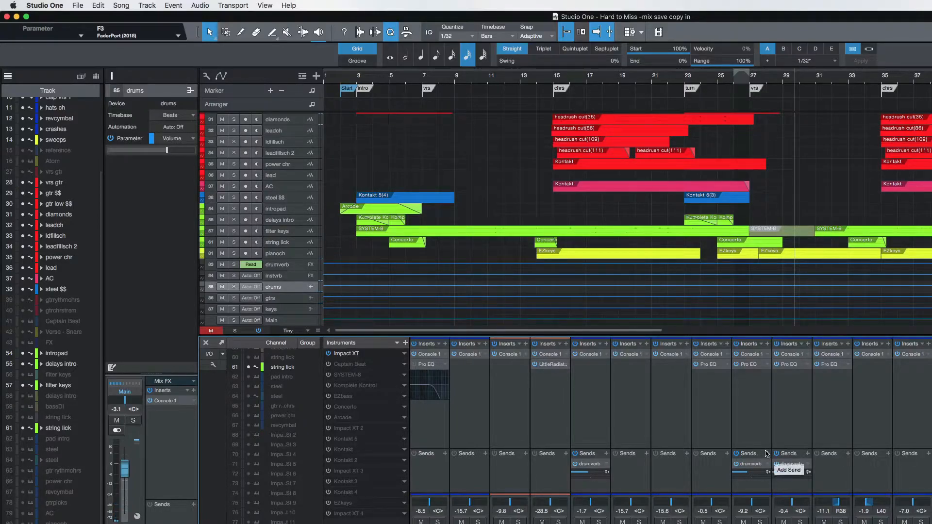
click(768, 455)
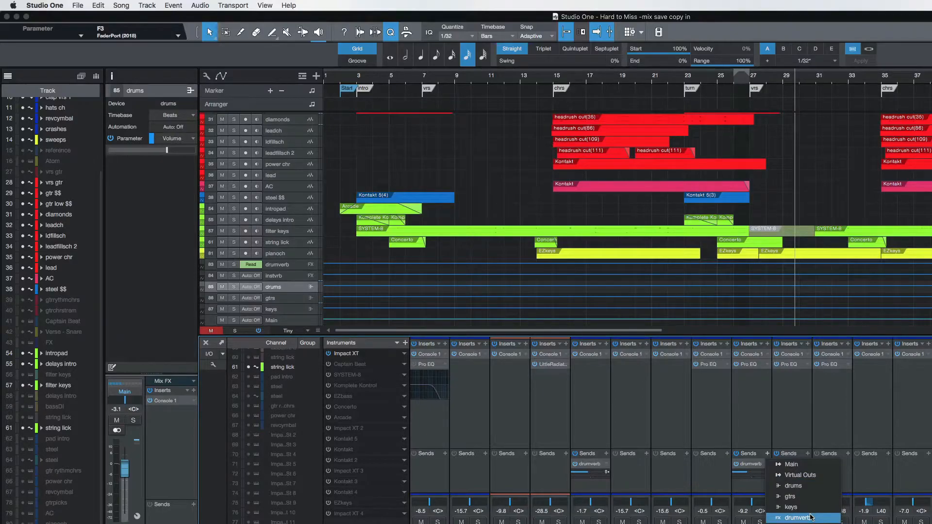
click(811, 518)
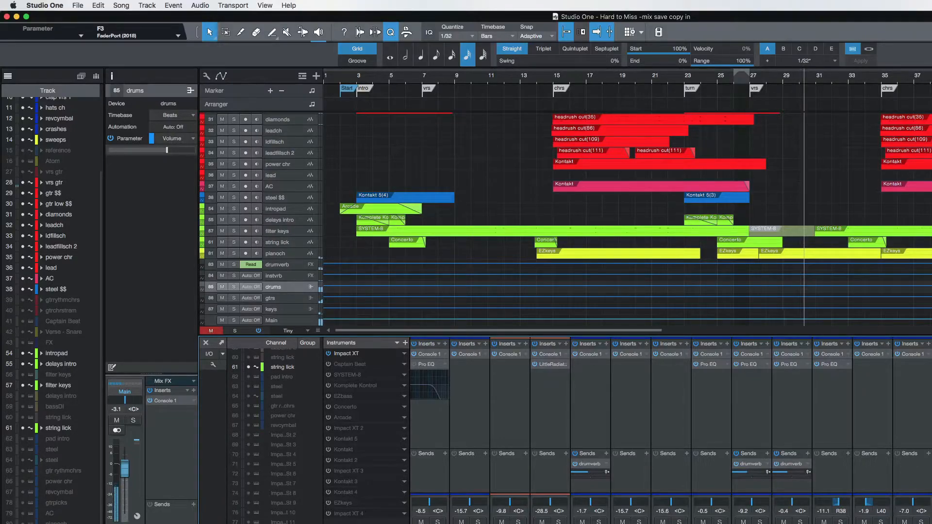
Solo the drum channel at -9.2 dB, vary its drumverb send level while listening, and unsolo it.
click(760, 522)
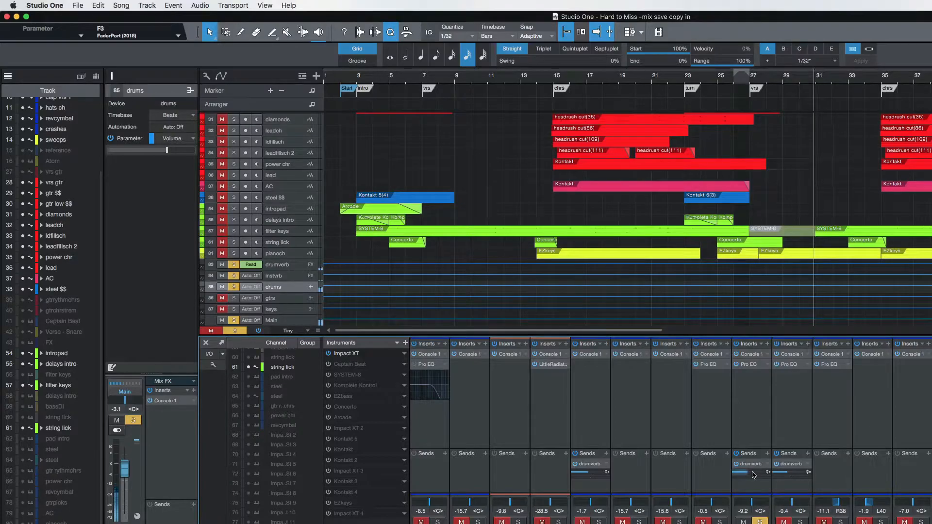
scroll(753, 475, up, 5)
scroll(754, 475, down, 2)
scroll(753, 475, down, 8)
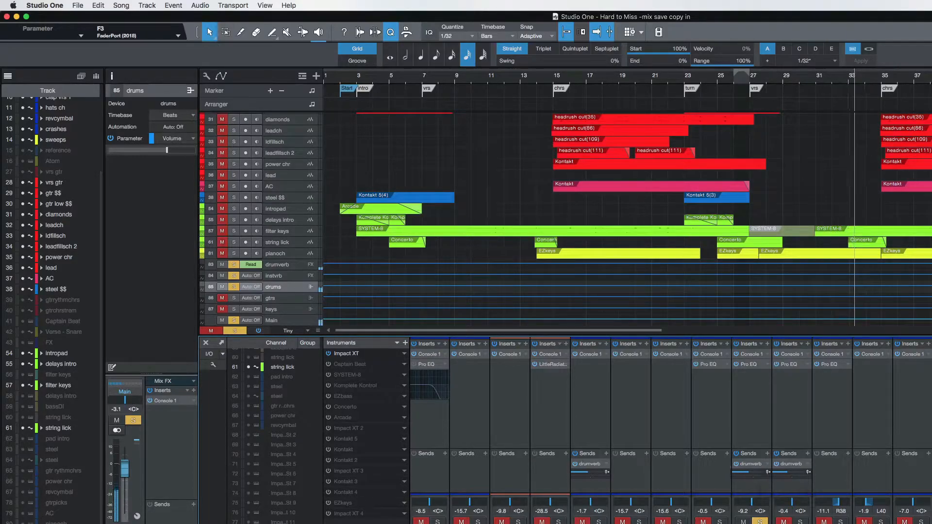
click(760, 522)
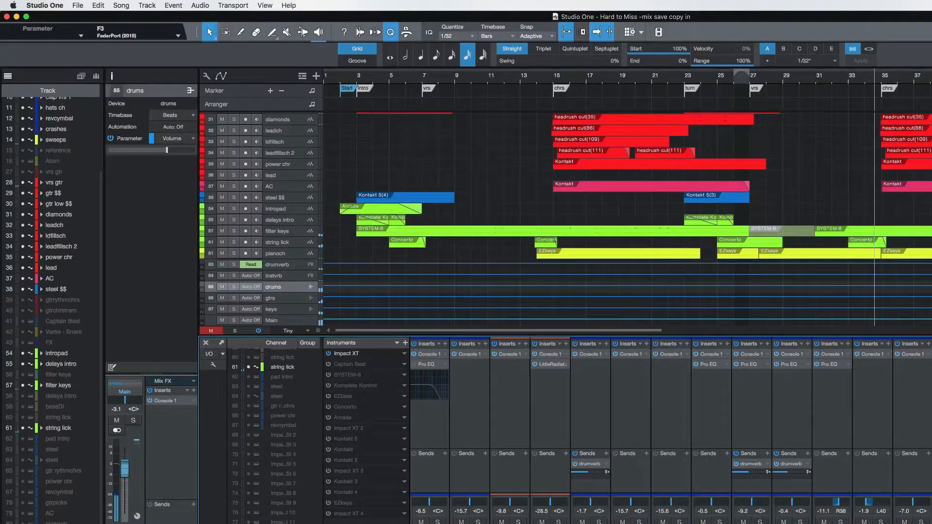
Open the Pro EQ on hats ch, solo the track from the chorus at bar 15, and set its level to +2.3 dB.
scroll(896, 436, right, 8)
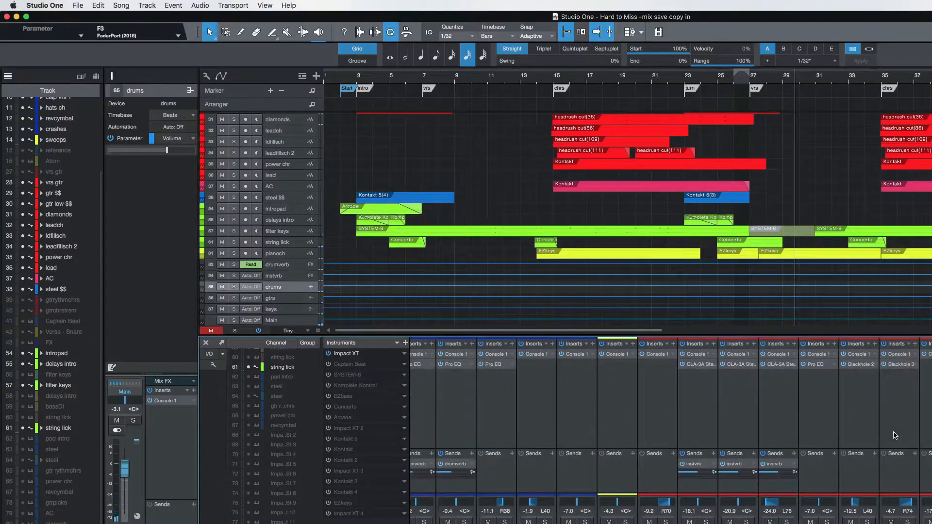
scroll(896, 435, left, 5)
click(679, 346)
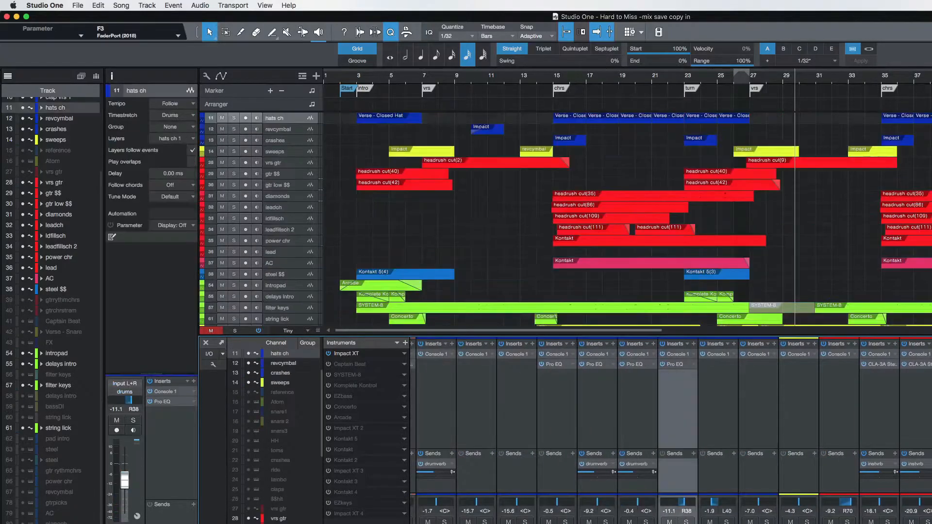
click(677, 365)
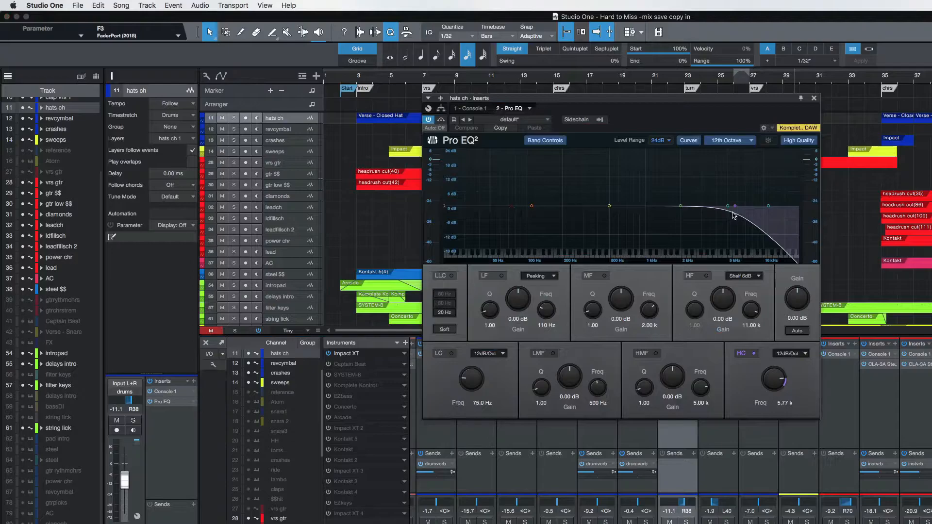
key(s)
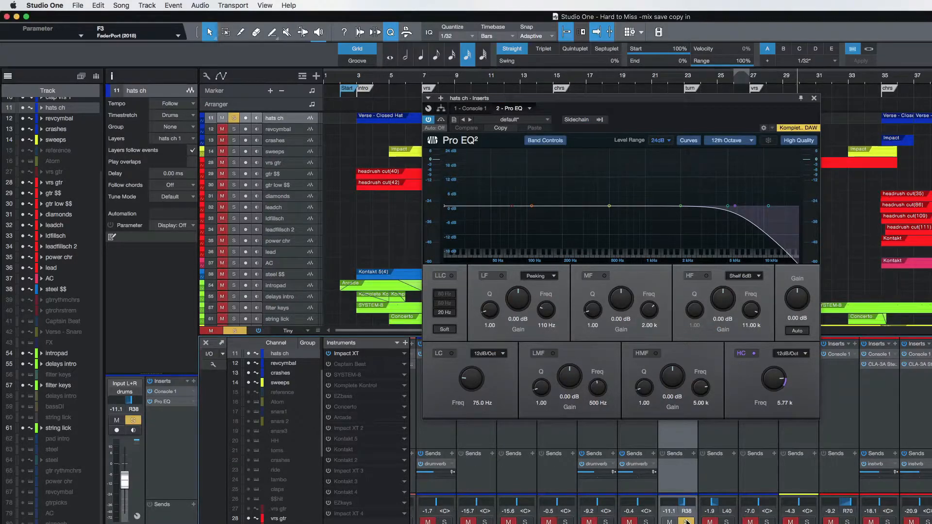
click(556, 78)
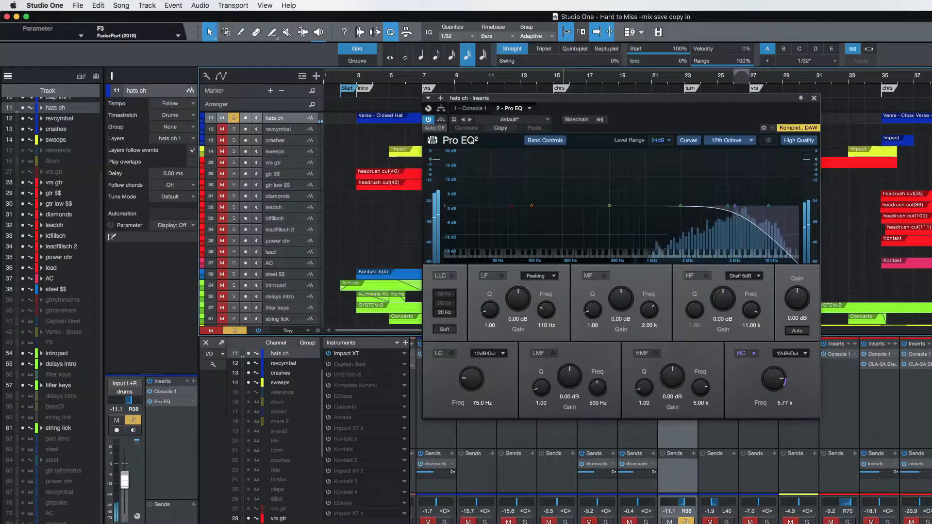
drag(125, 480, 124, 462)
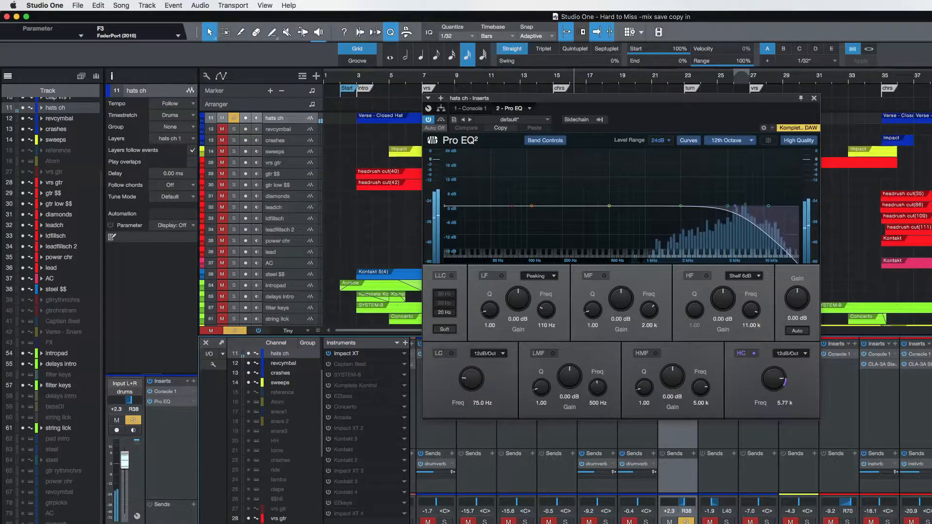
Compare the sound of hats ch with the Pro EQ high cut off and on.
click(754, 354)
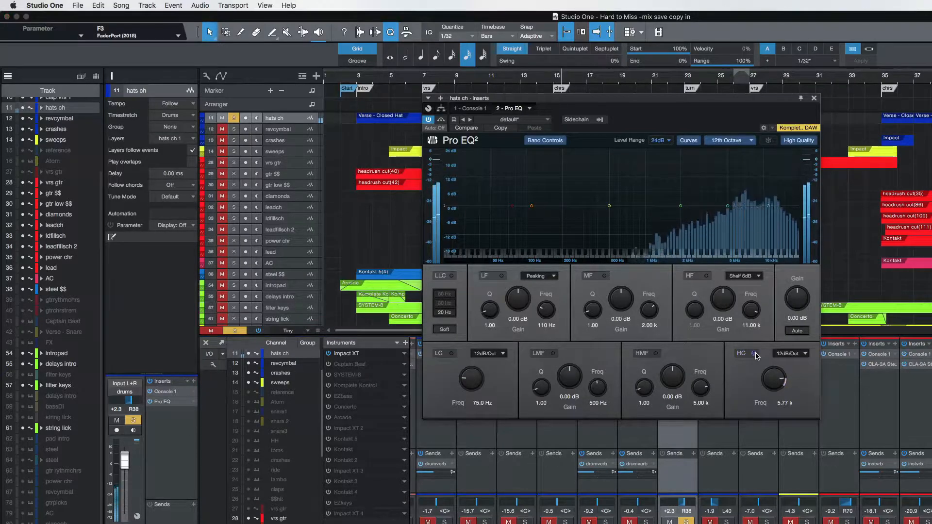
click(754, 354)
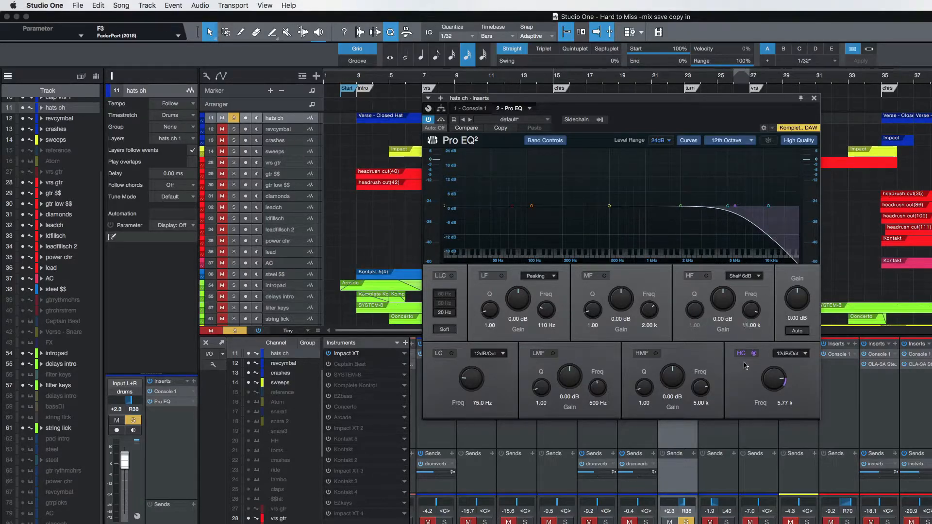
key(space)
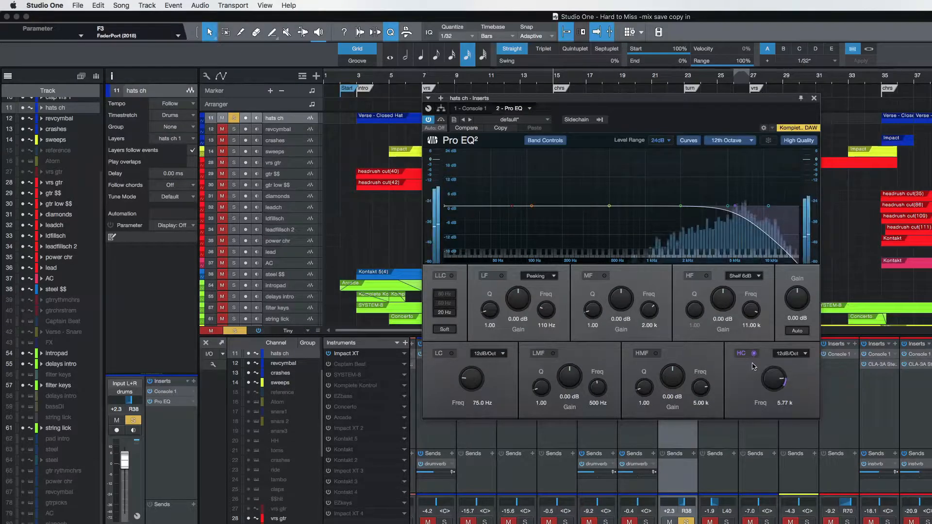
Set the hats ch high cut frequency to 4.85 kHz, unsolo the track to hear it in the mix, and close the EQ.
mouse_move(775, 381)
mouse_down()
mouse_move(770, 388)
mouse_move(773, 377)
mouse_up()
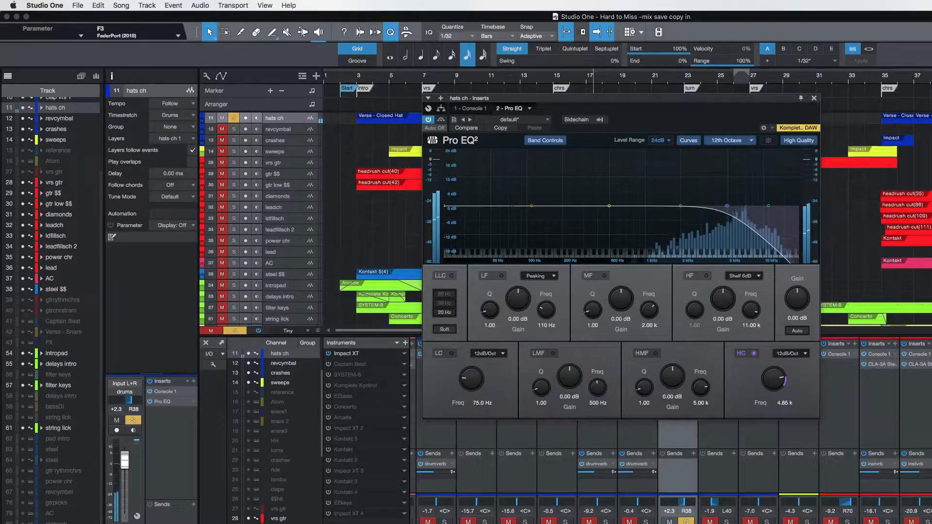
click(687, 522)
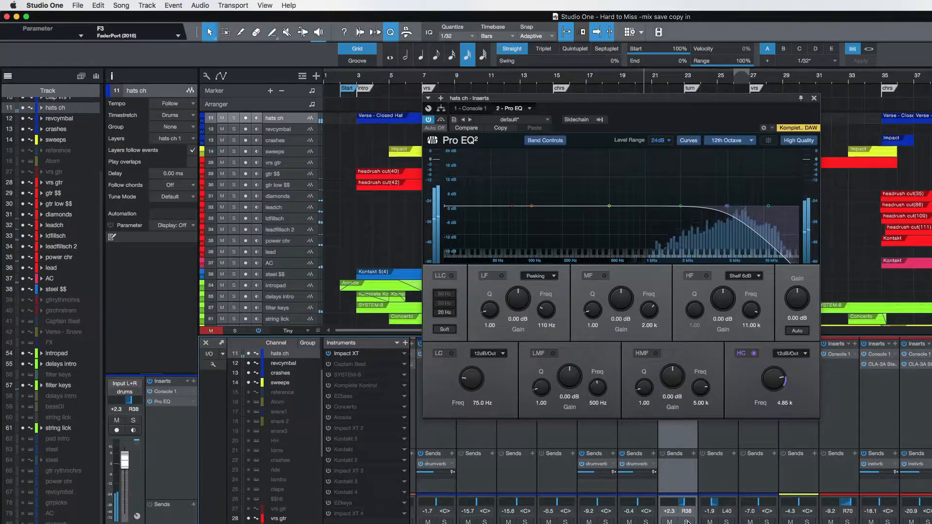
click(815, 98)
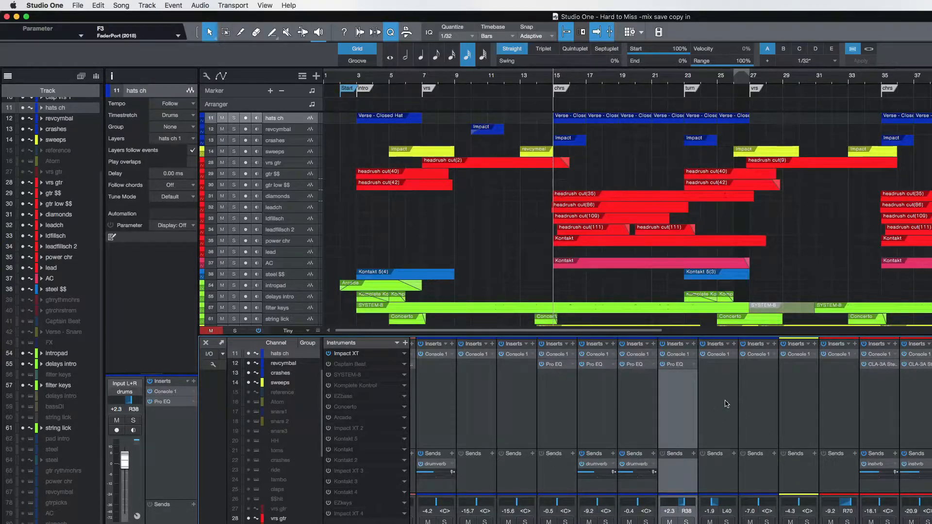
Select the gtr $$ channel and open its CLA-3A Stereo compressor.
scroll(698, 415, right, 5)
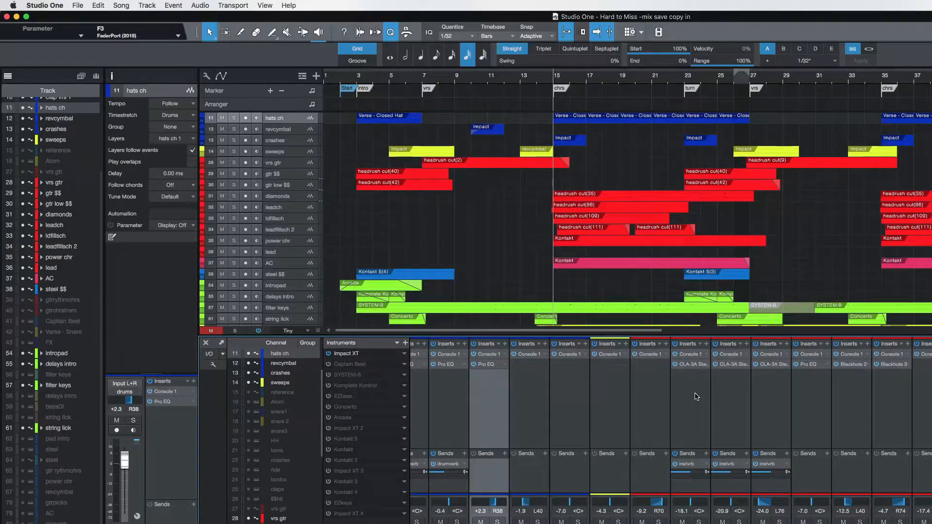
scroll(698, 397, left, 1)
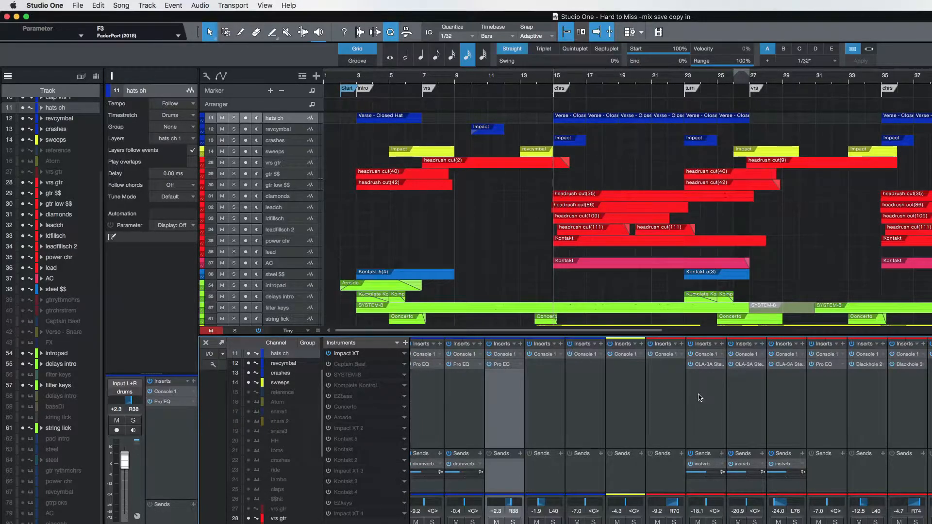
click(700, 398)
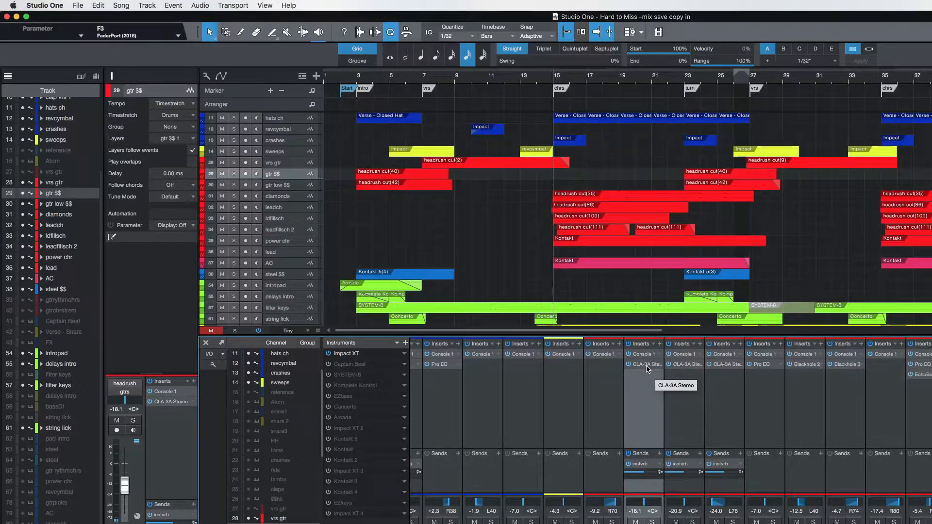
click(647, 366)
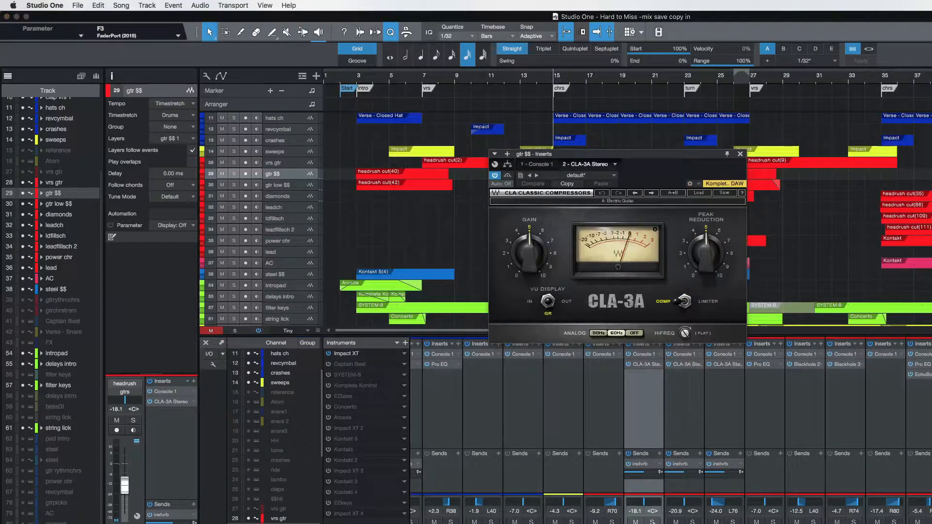
Solo gtr $$ and audition its part from the intro with the CLA-3A compressor.
click(652, 522)
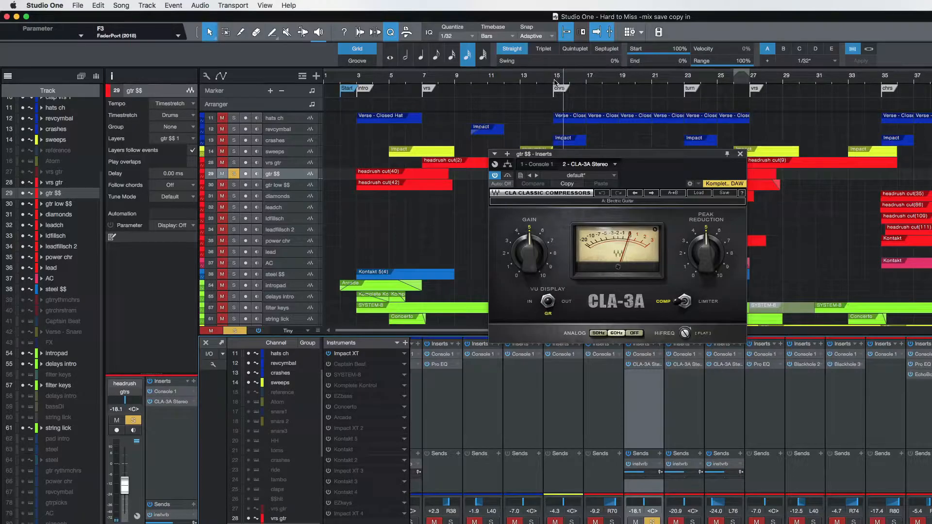
click(427, 80)
click(414, 80)
click(373, 80)
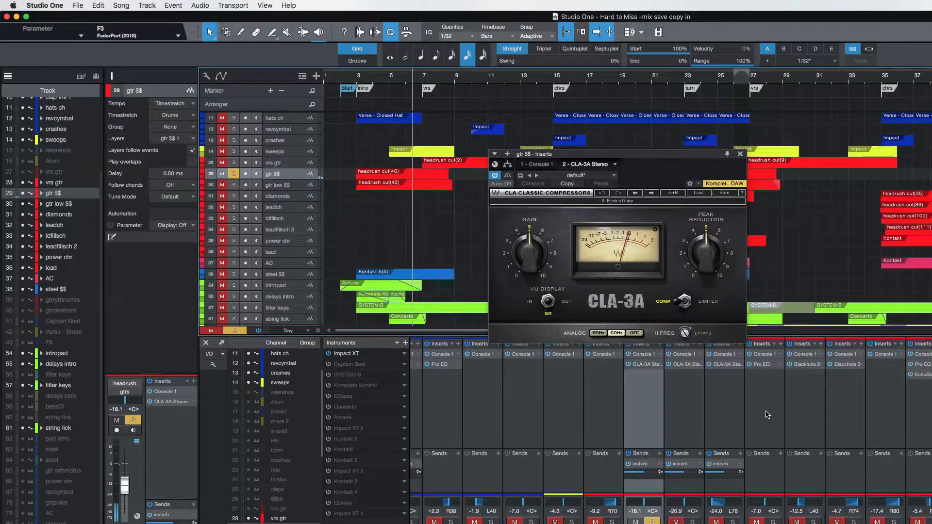
key(space)
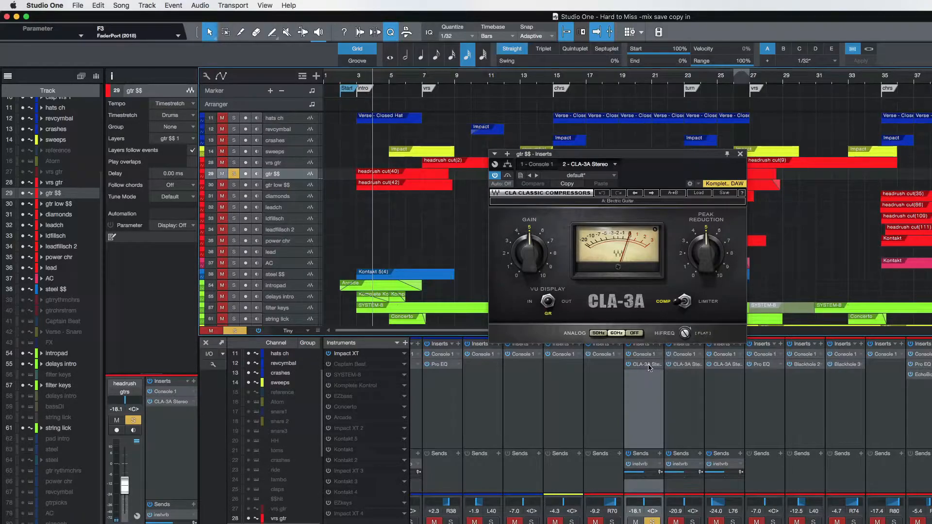
Review the CLA-3A factory presets without changing the preset, and unsolo gtr $$ to hear it in the full mix.
click(699, 194)
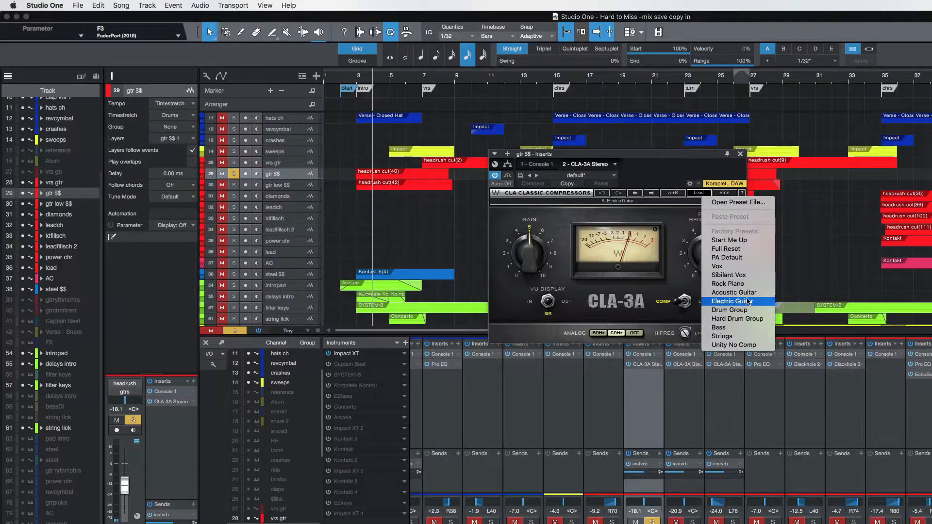
click(757, 404)
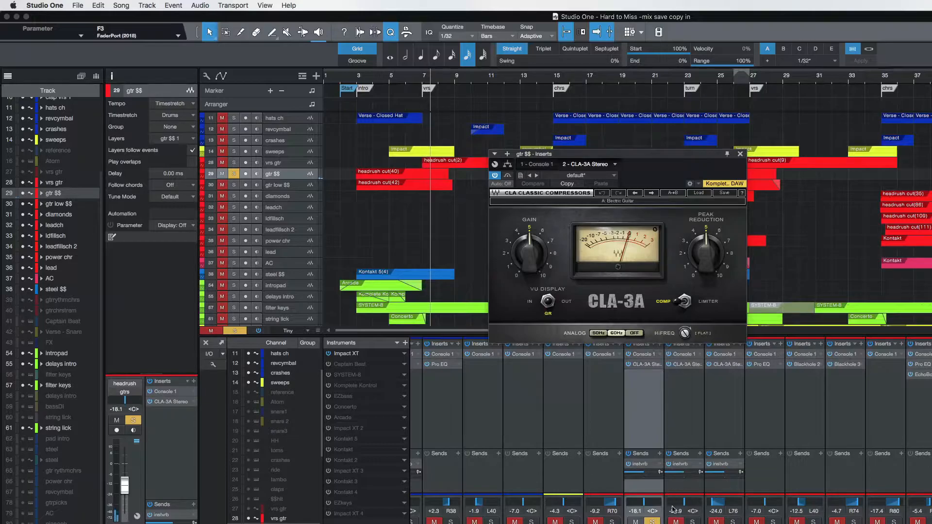
click(652, 521)
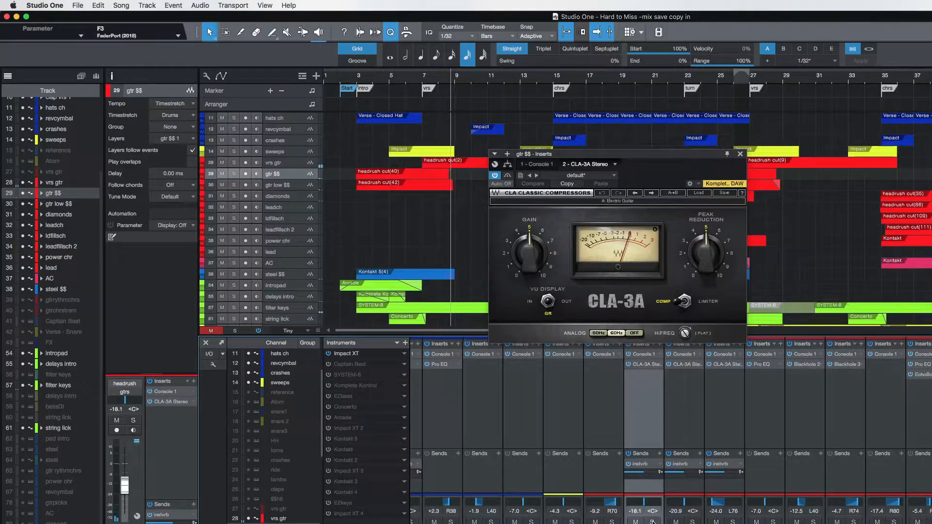
key(space)
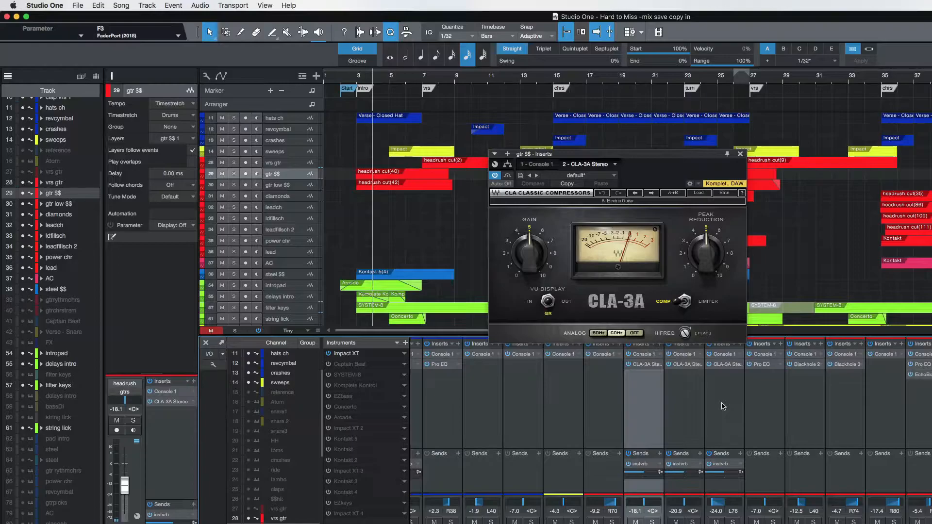
Review the inserts across the guitar, keys and bus channels, and open the Blackhole reverb on ldfillsch.
scroll(709, 426, right, 5)
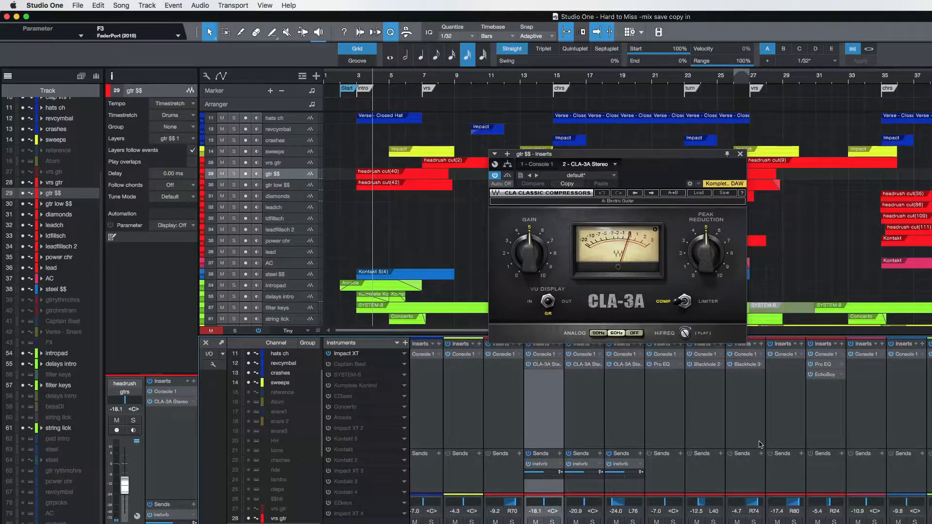
scroll(888, 431, right, 10)
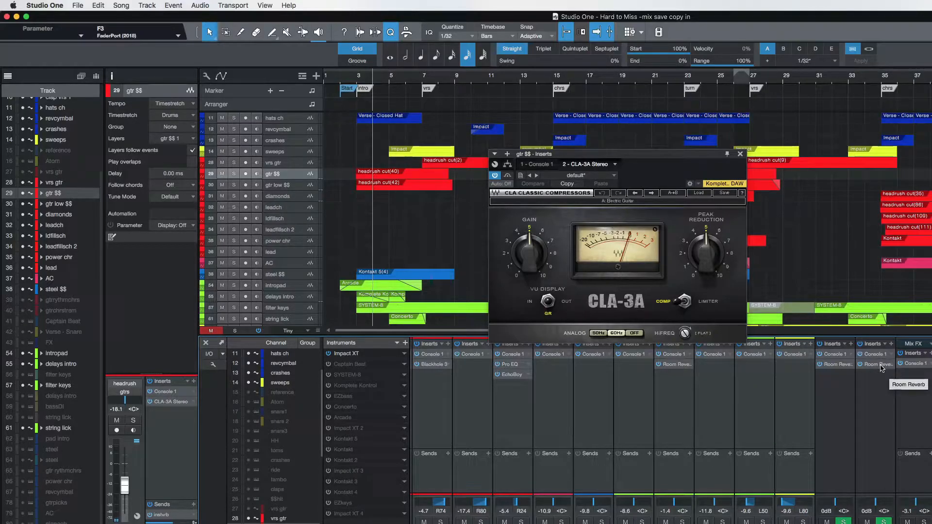
scroll(883, 369, left, 10)
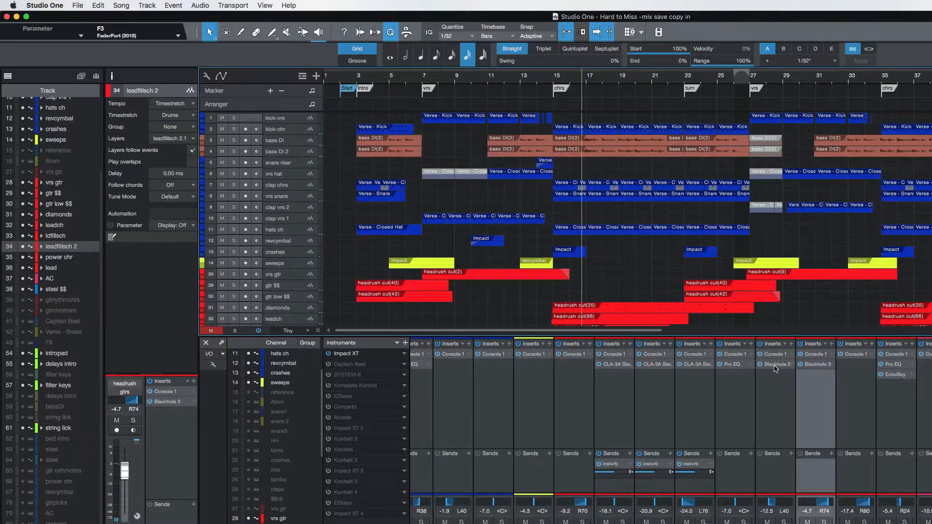
click(776, 365)
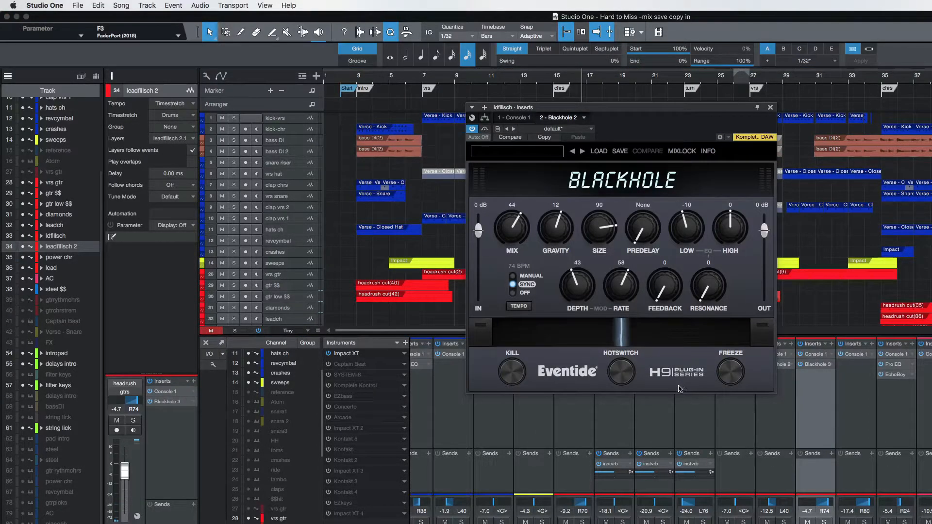
Solo leadfillsch 2 during chorus playback and move the Blackhole window clear of its channel.
key(space)
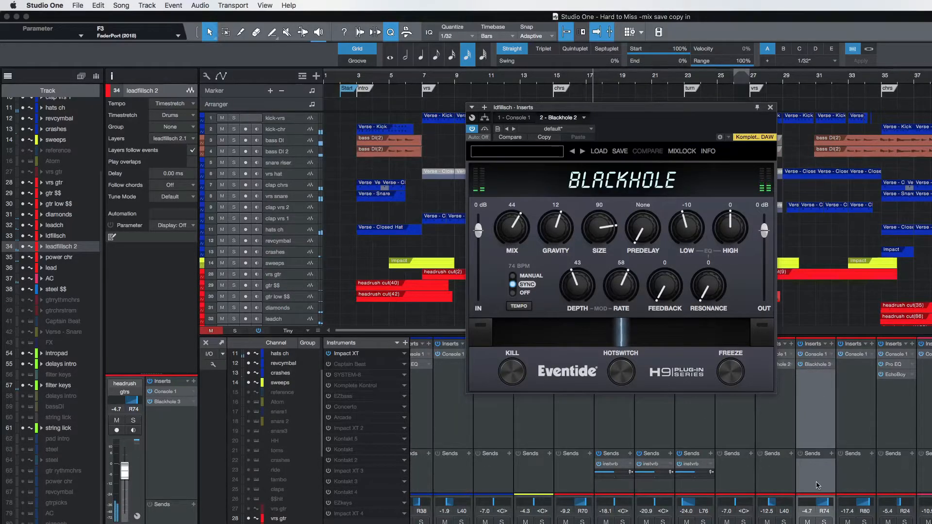
click(824, 522)
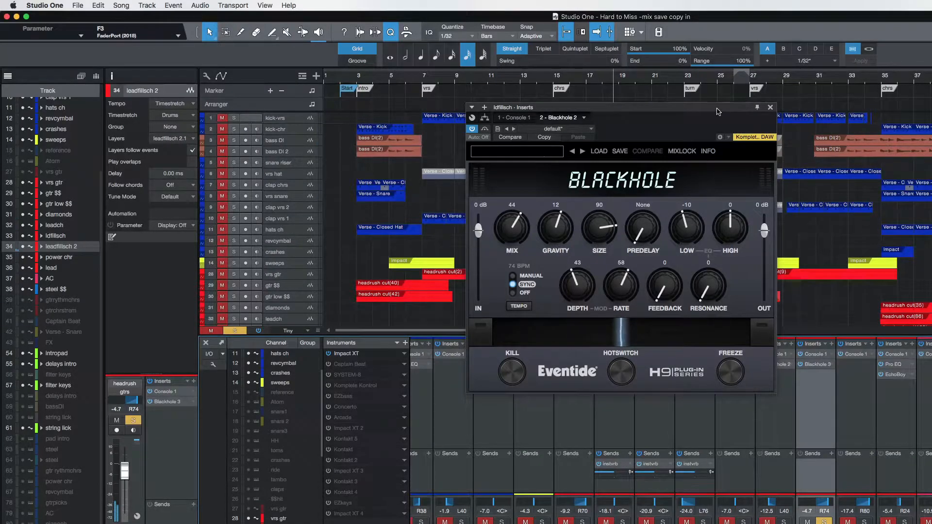
drag(718, 108, 614, 105)
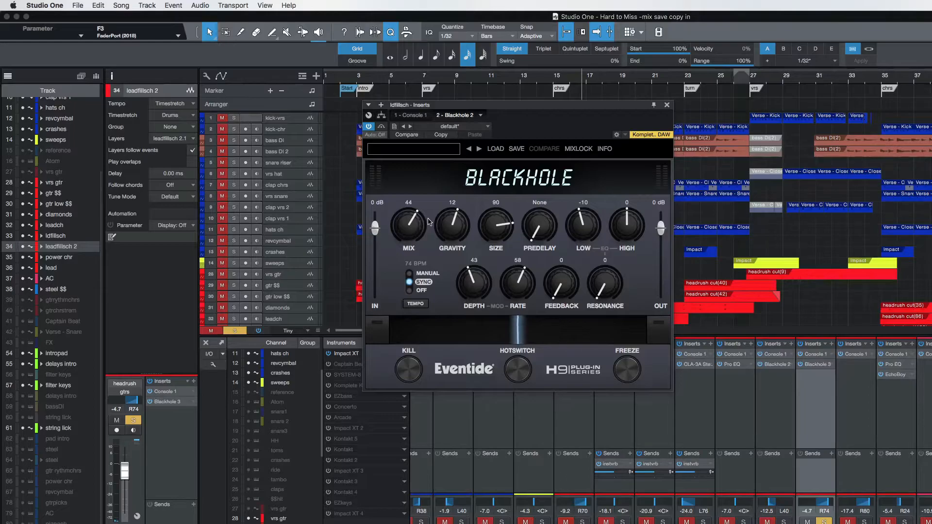
Audition the Blackhole mix at 14 against 44, close the plug-in and unsolo leadfillsch 2.
key(space)
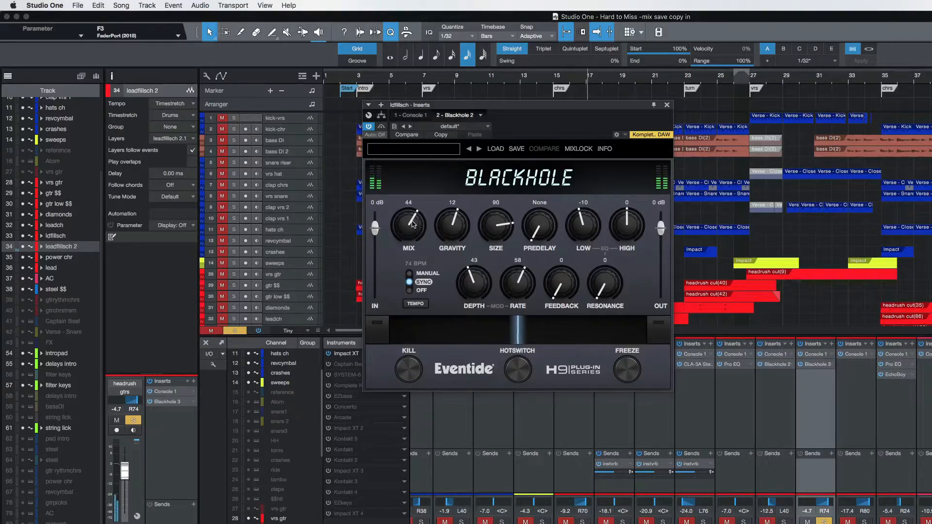
drag(413, 224, 403, 274)
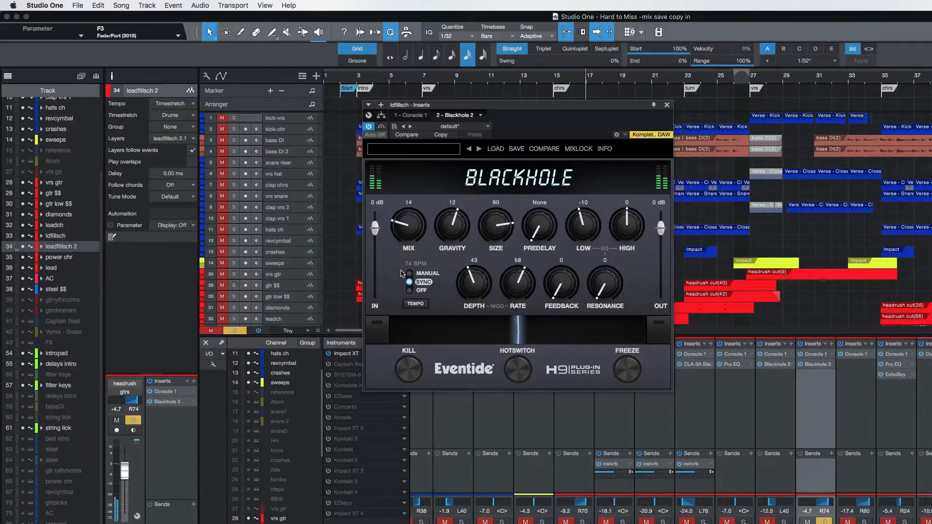
drag(406, 227, 415, 177)
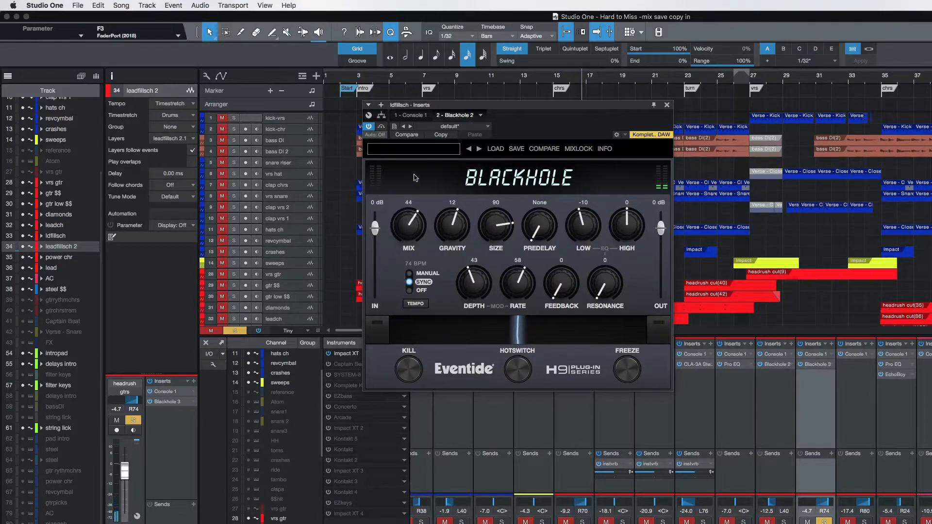
click(666, 105)
click(824, 523)
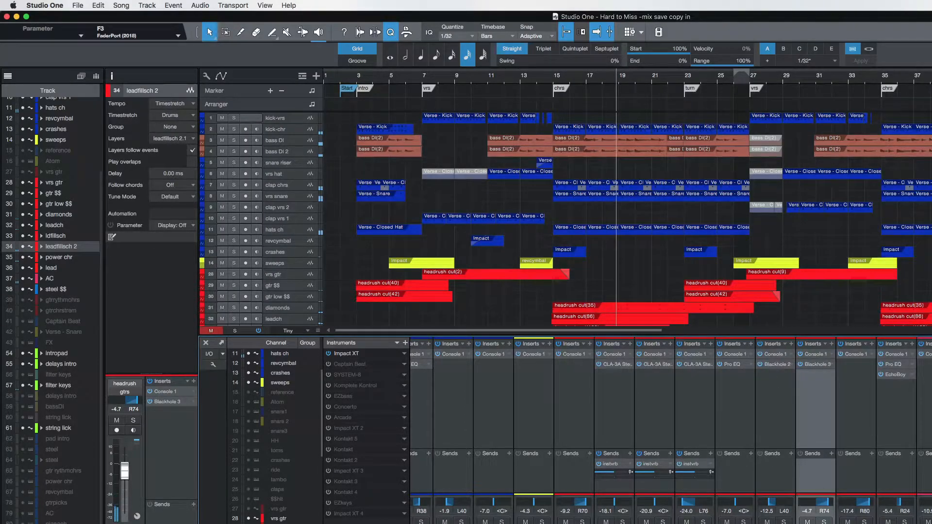
Solo ldfillsch and audition it from the chorus with its Blackhole open, and return to the full mix.
click(783, 522)
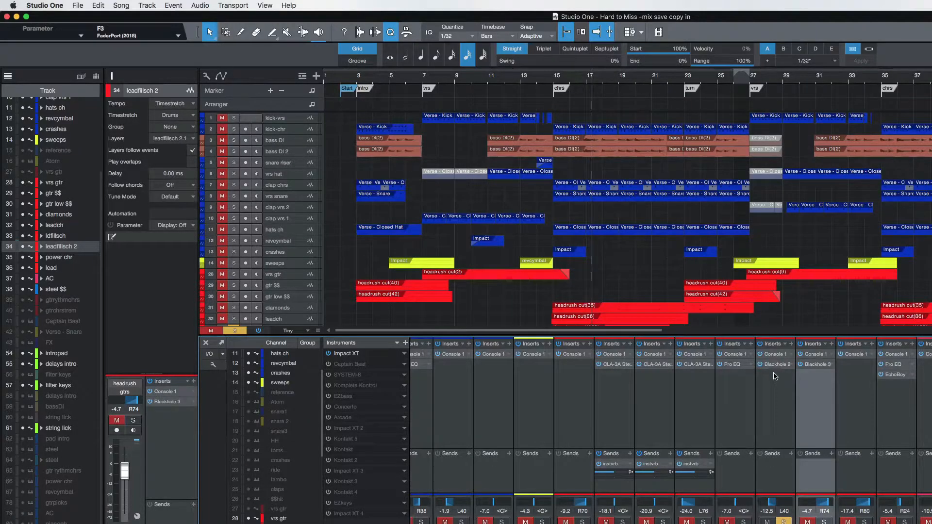
click(554, 76)
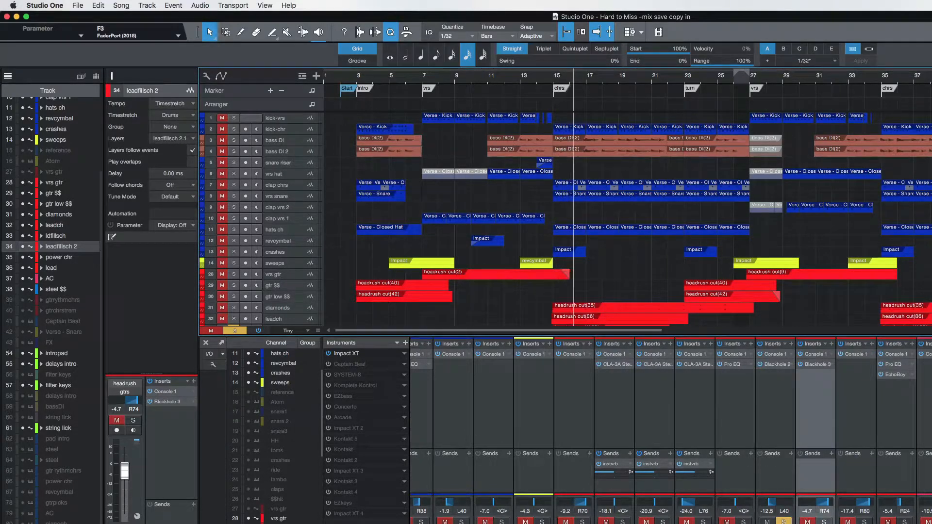
click(781, 365)
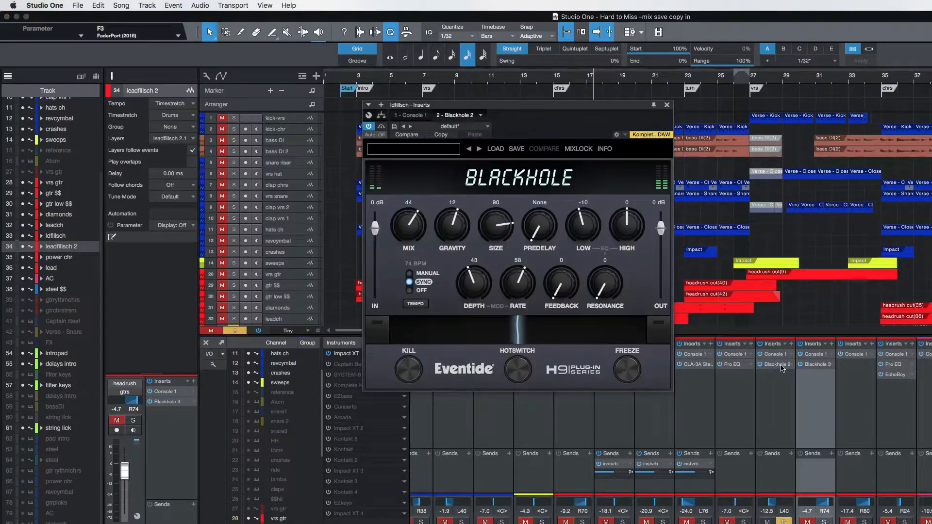
click(667, 105)
click(783, 520)
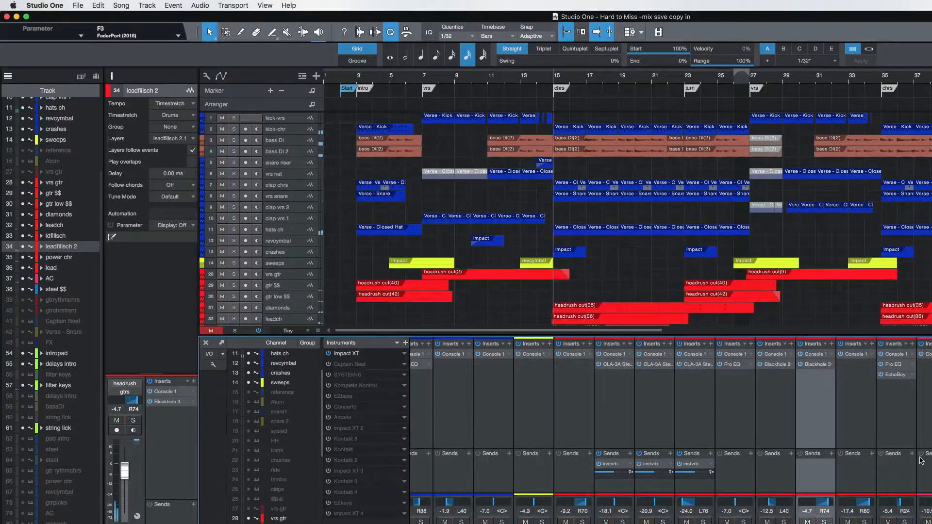
Select the lead channel and open its EchoBoy delay.
scroll(922, 460, right, 5)
scroll(921, 460, right, 2)
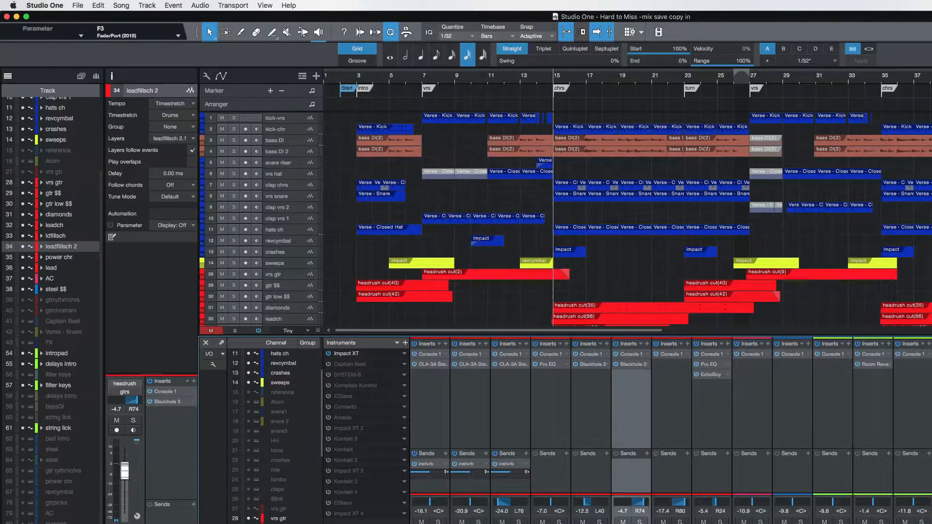
click(712, 476)
scroll(717, 364, right, 1)
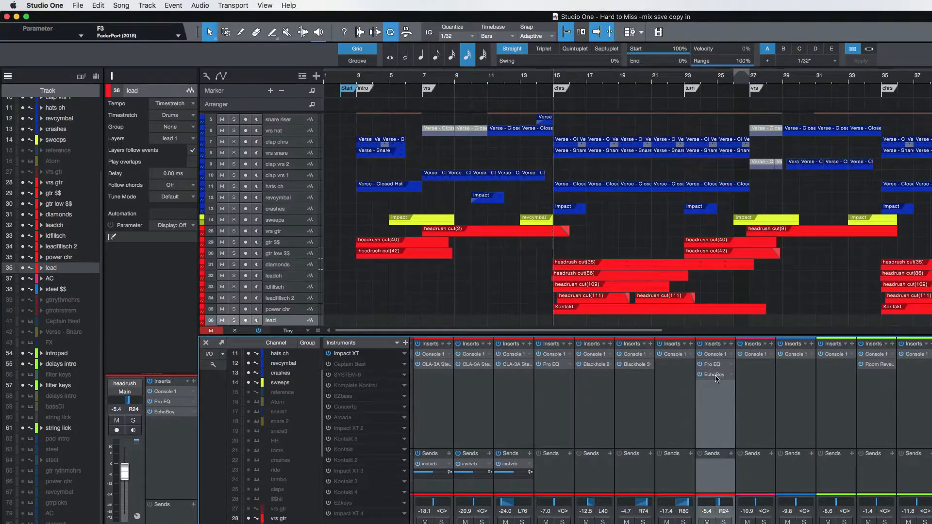
click(717, 379)
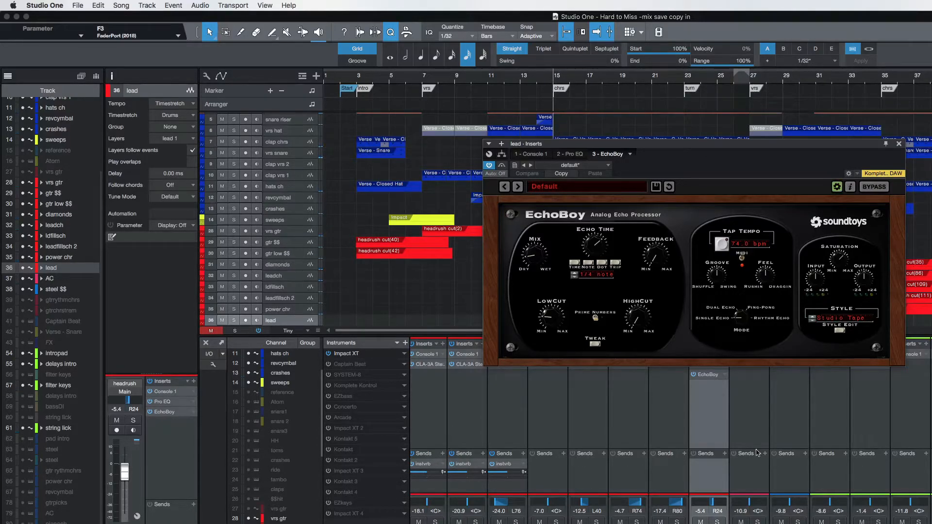
Play from the lead marker at bar 43 and solo the lead channel.
scroll(920, 92, right, 10)
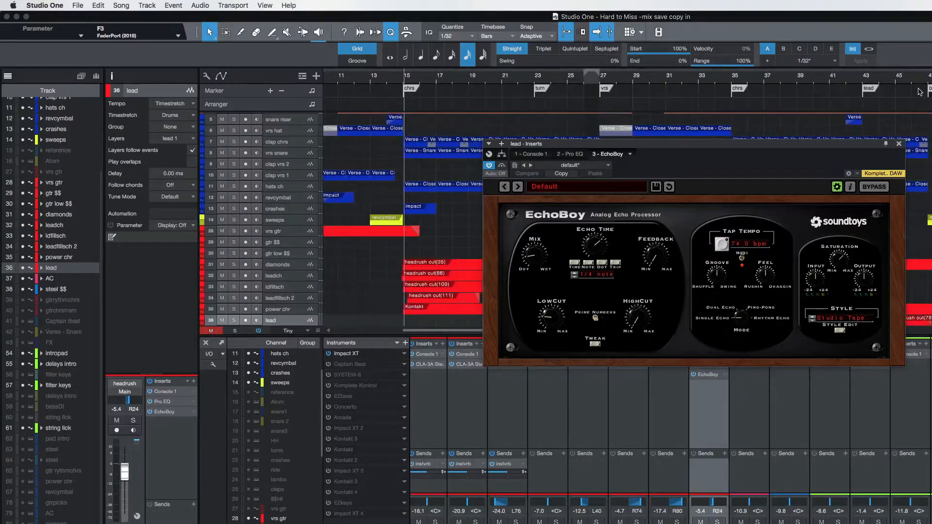
click(816, 79)
key(space)
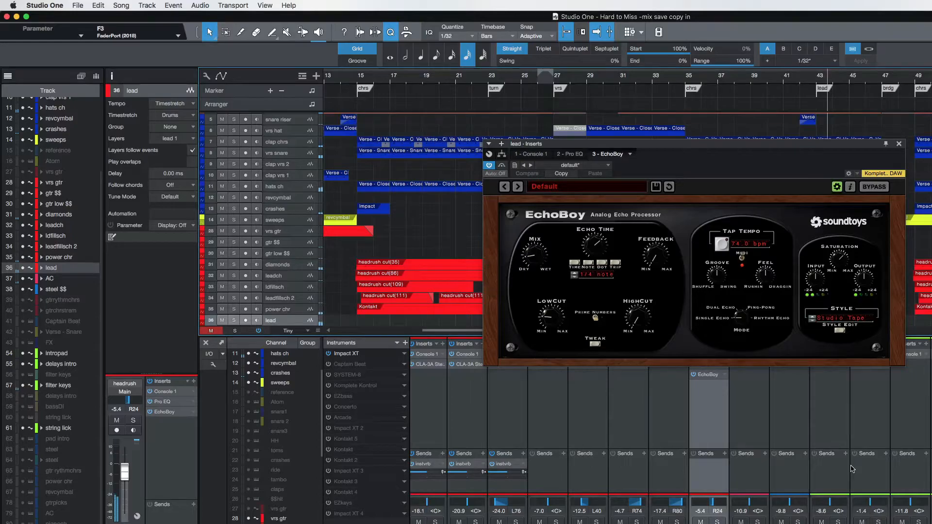
click(718, 522)
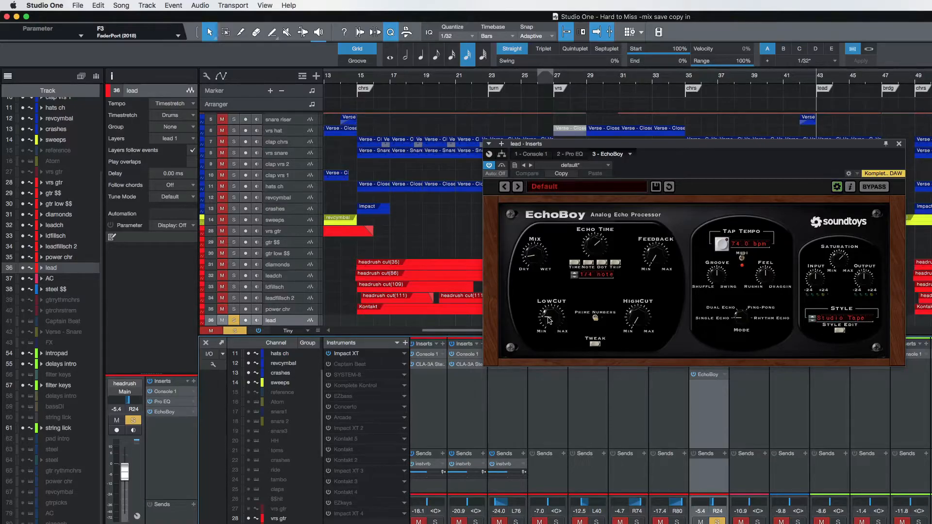
Adjust EchoBoy's LowCut while repeatedly auditioning the soloed lead from bar 43.
drag(550, 320, 564, 290)
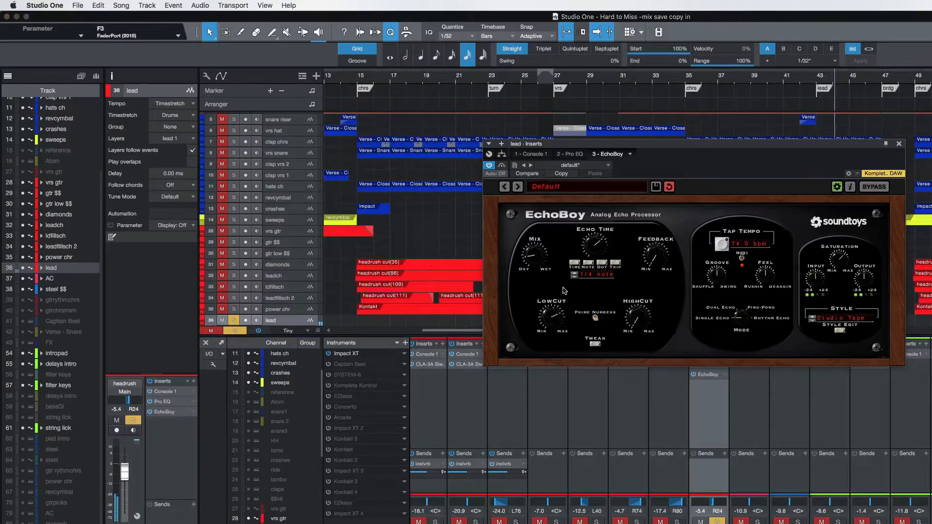
key(space)
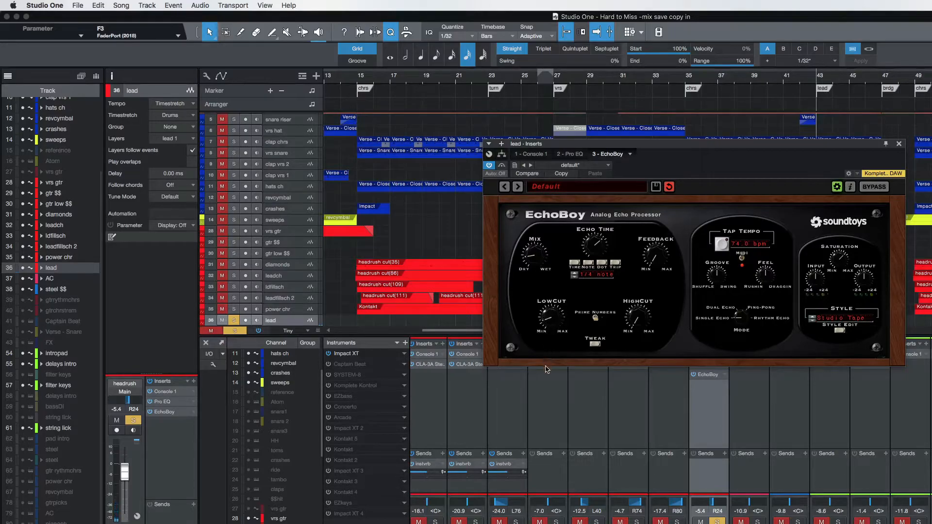
key(space)
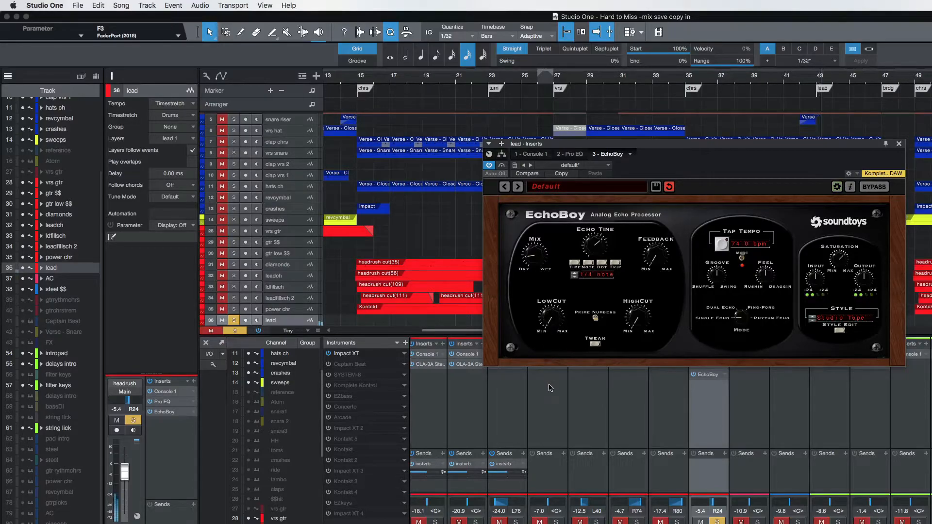
key(space)
key(space)
key(space)
Close EchoBoy and unsolo the lead channel to hear its part in the full mix.
click(899, 144)
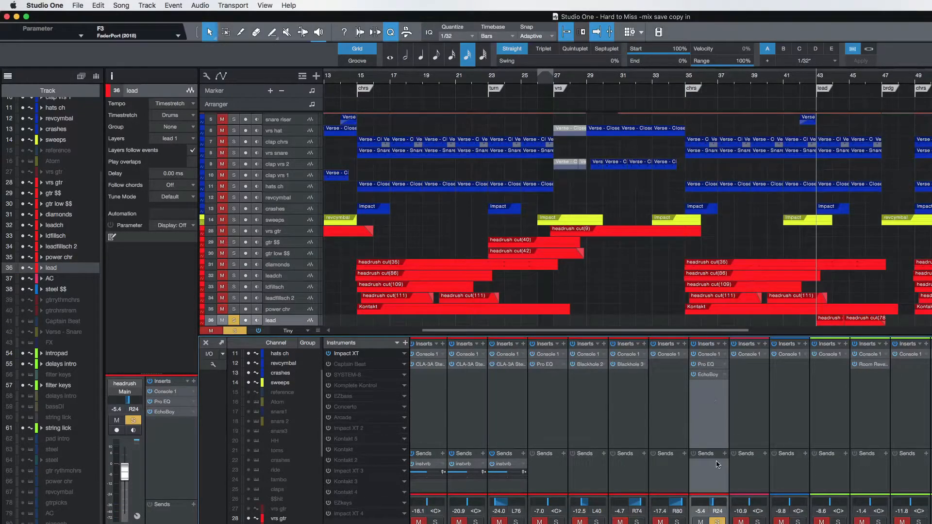
click(718, 522)
key(space)
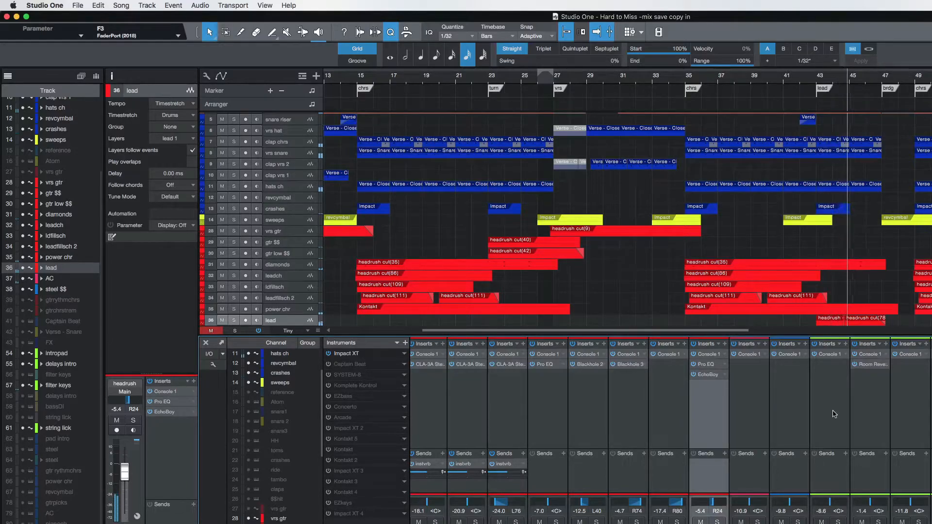
Solo the gtrs bus and audition the combined guitars from bar 43.
scroll(835, 414, right, 2)
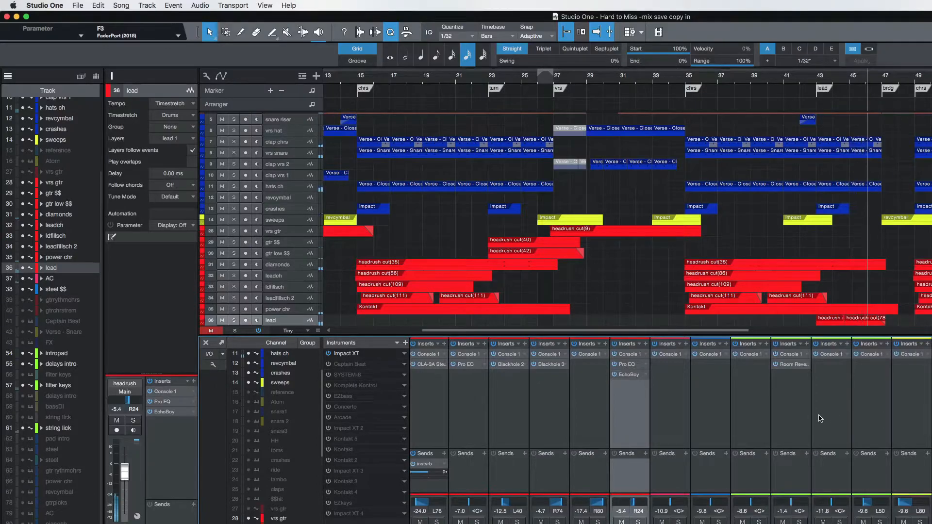
scroll(820, 419, right, 3)
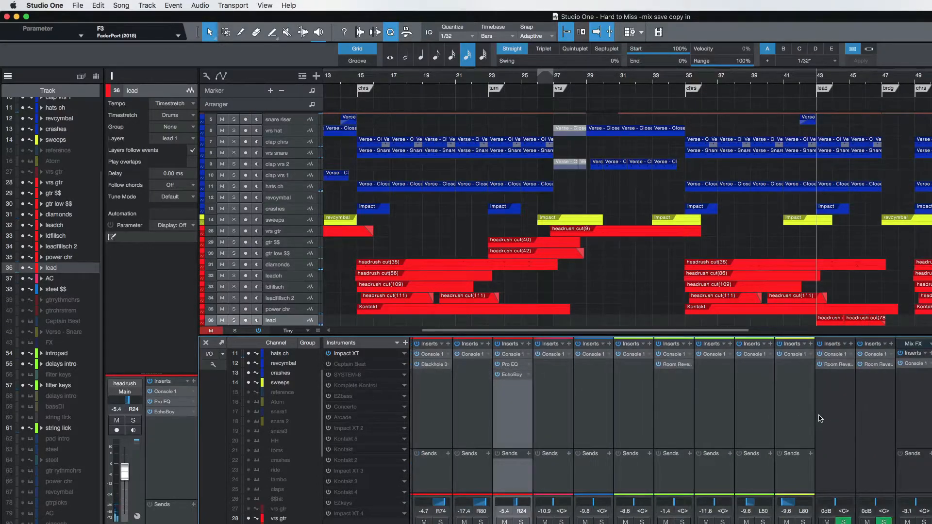
click(270, 321)
key(s)
key(space)
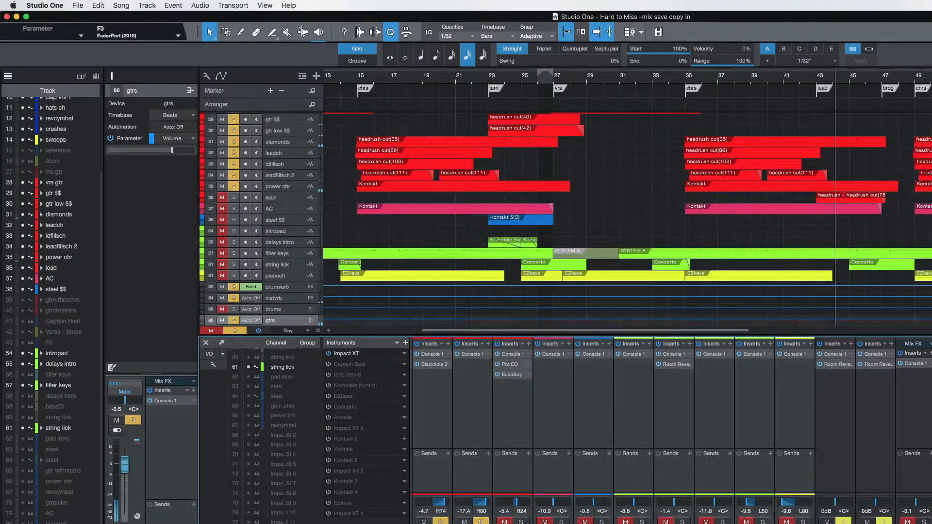
Examine the gtrs bus's Console 1 low cut and EQ curve while replaying the guitars, and close the plug-in.
key(F11)
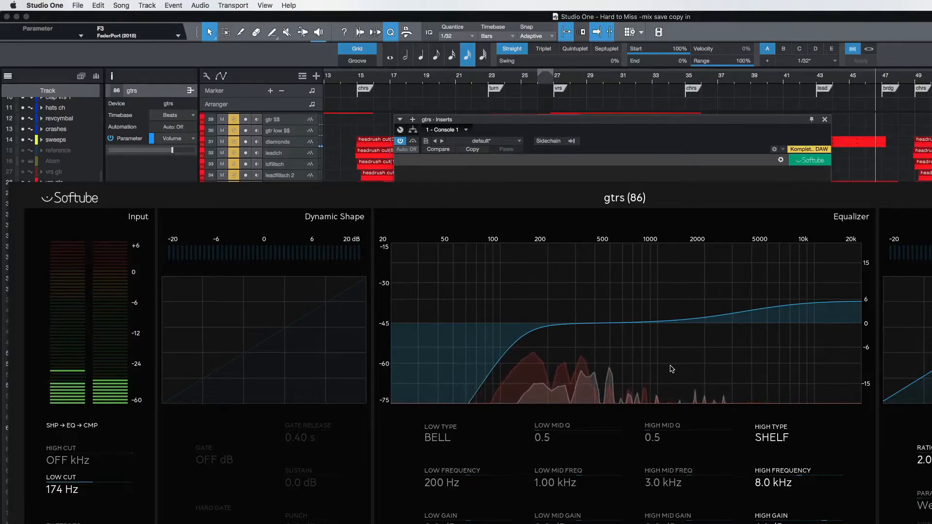
key(space)
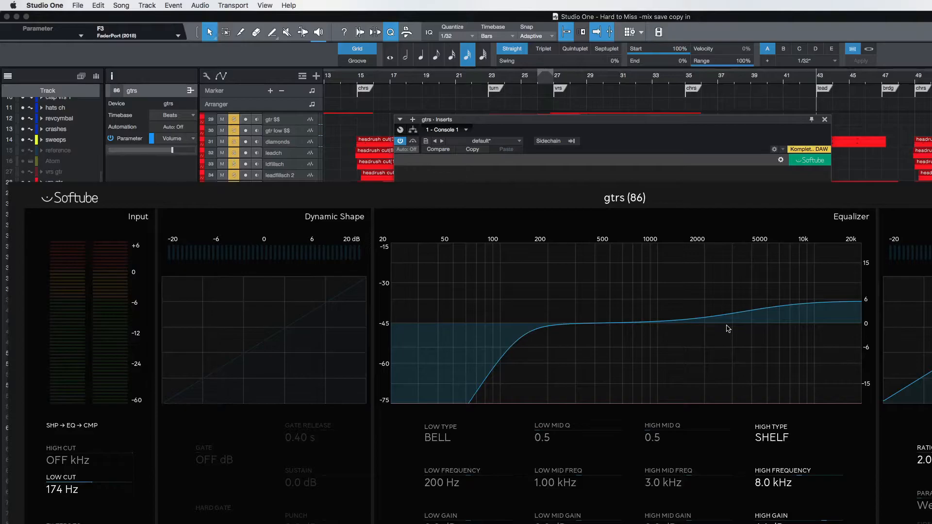
key(space)
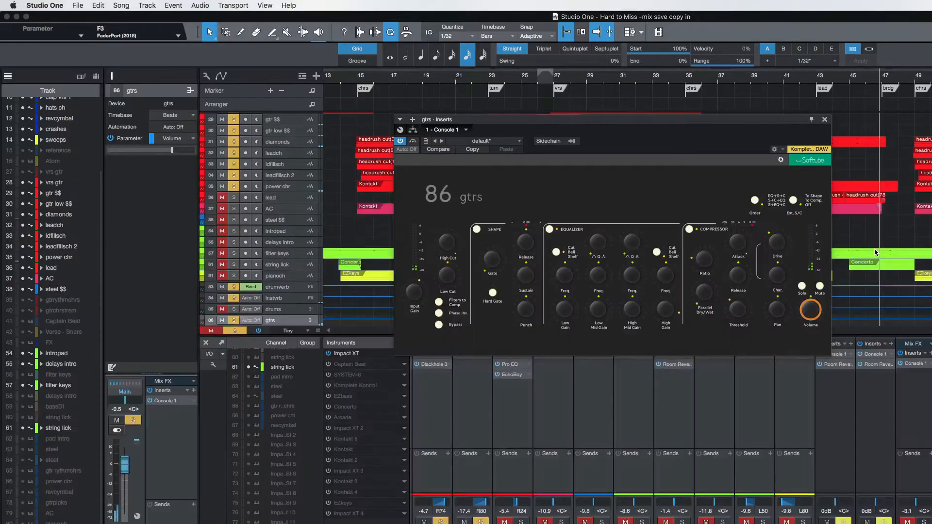
key(space)
click(824, 119)
Unsolo the gtrs bus to hear the full mix from bar 43, and select the keys bus.
key(space)
click(931, 522)
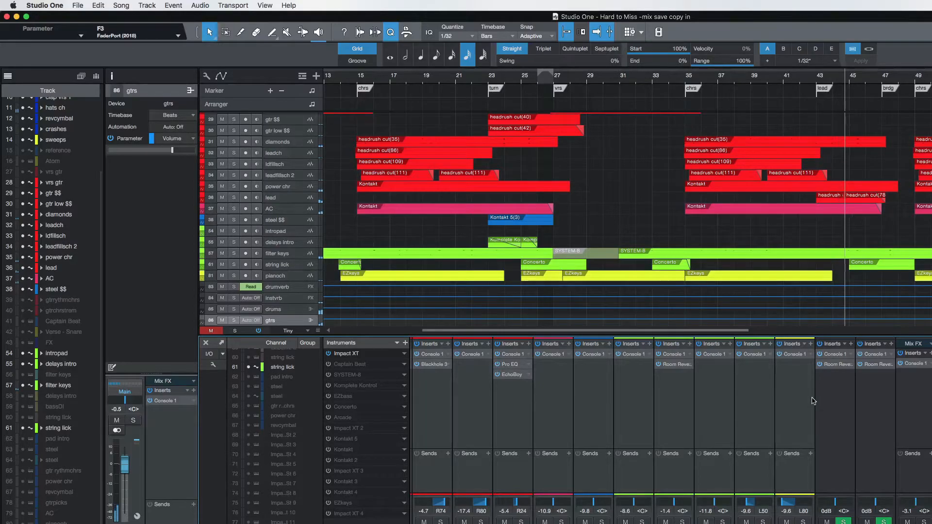
click(931, 522)
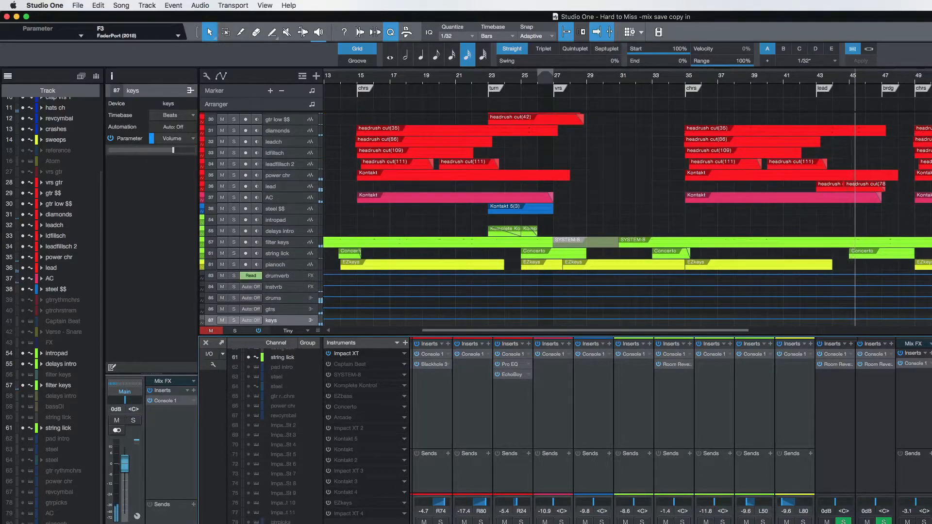
Solo the keys bus and audition the keys from about bar 25 while examining the bus's Console 1 settings.
key(s)
key(space)
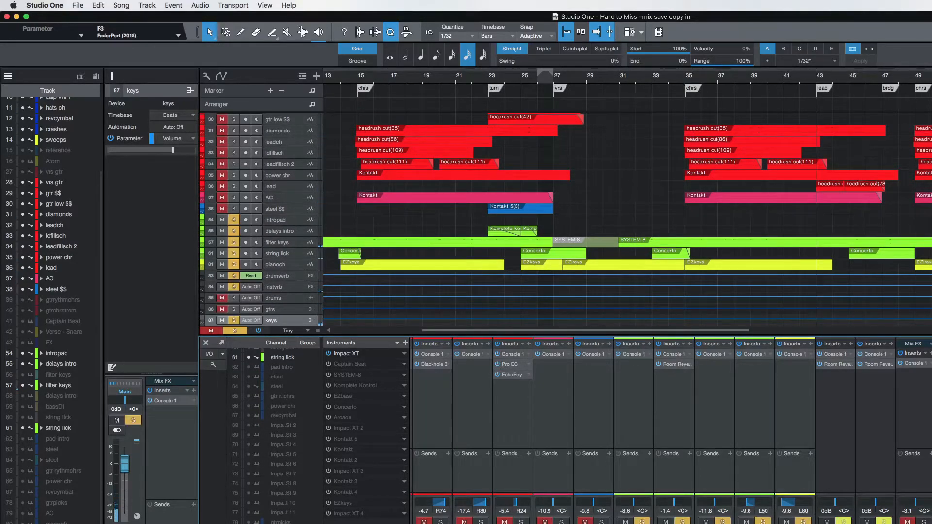
click(517, 80)
key(space)
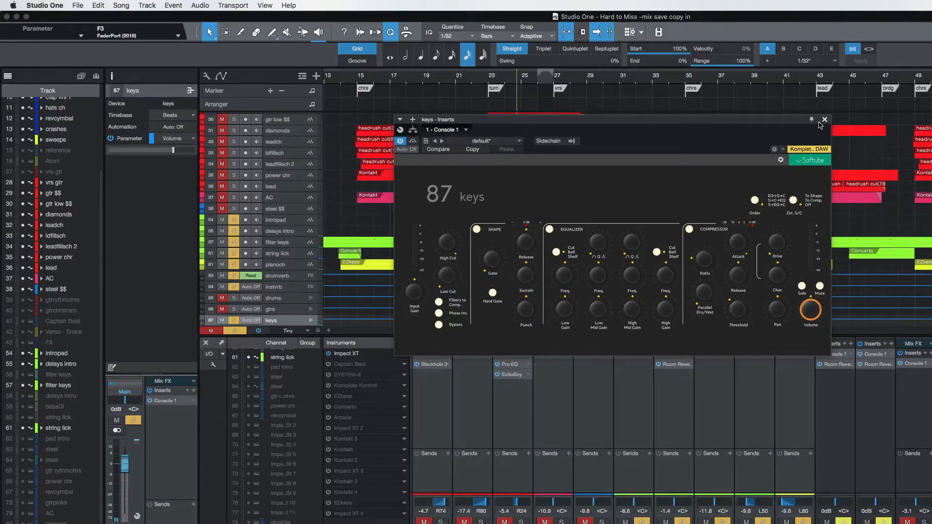
Close Console 1 and unsolo the keys bus, with a brief look at the Main bus's insert chain.
click(826, 120)
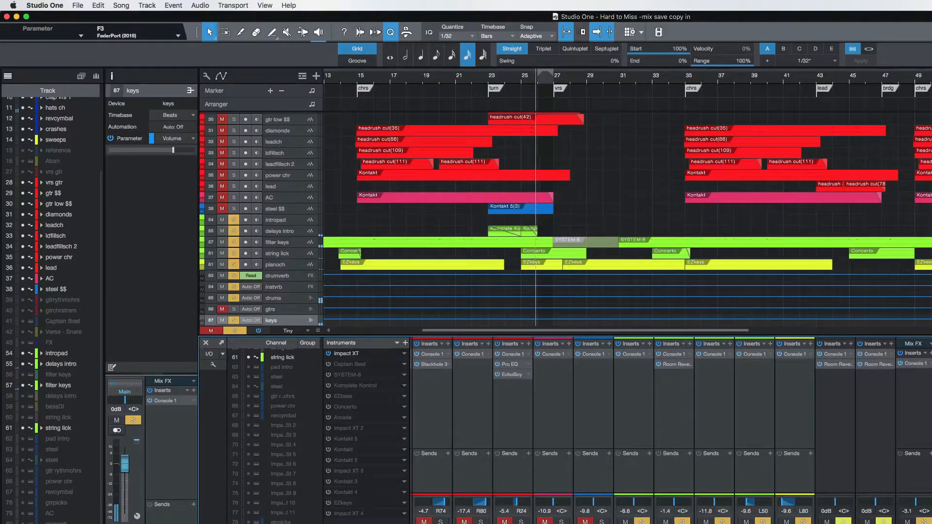
key(space)
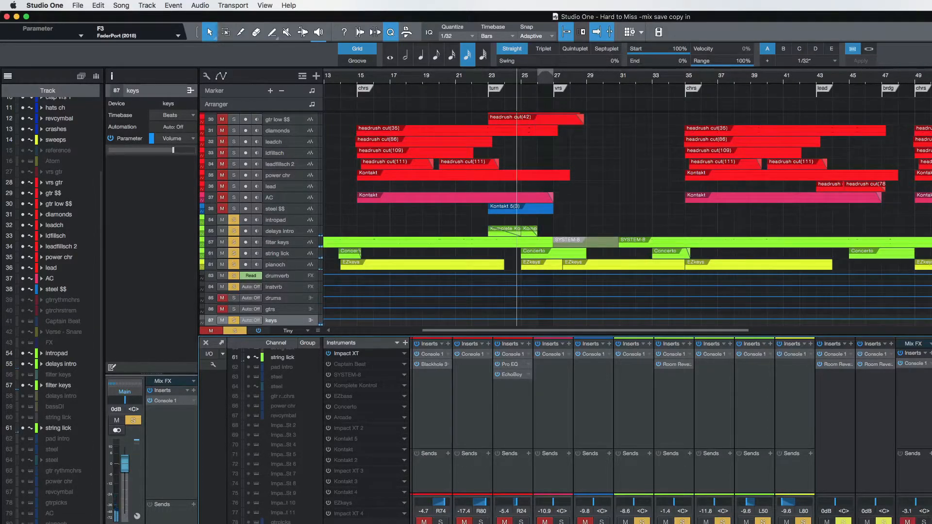
key(s)
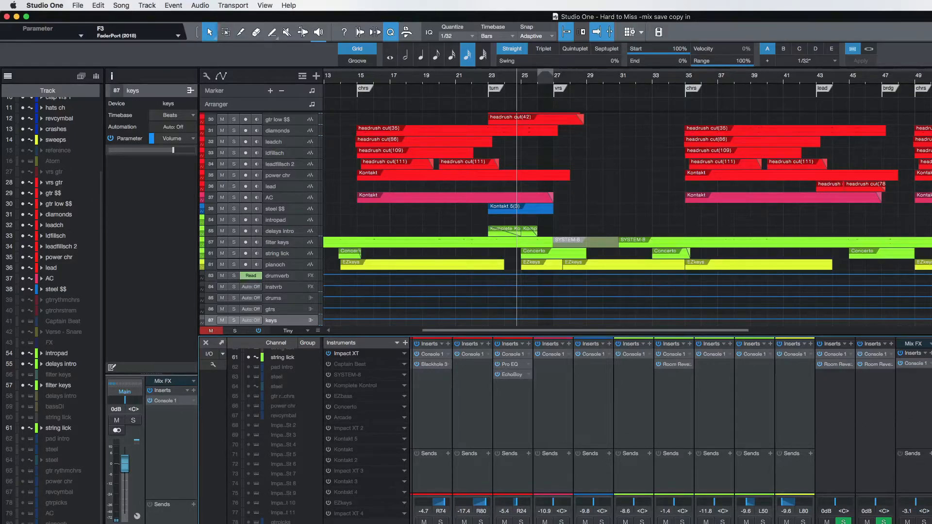
key(Down)
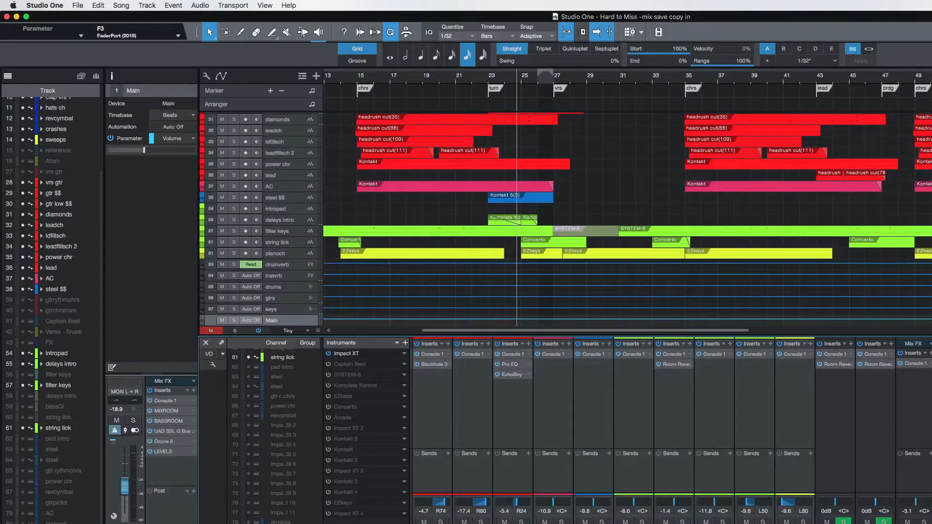
key(Up)
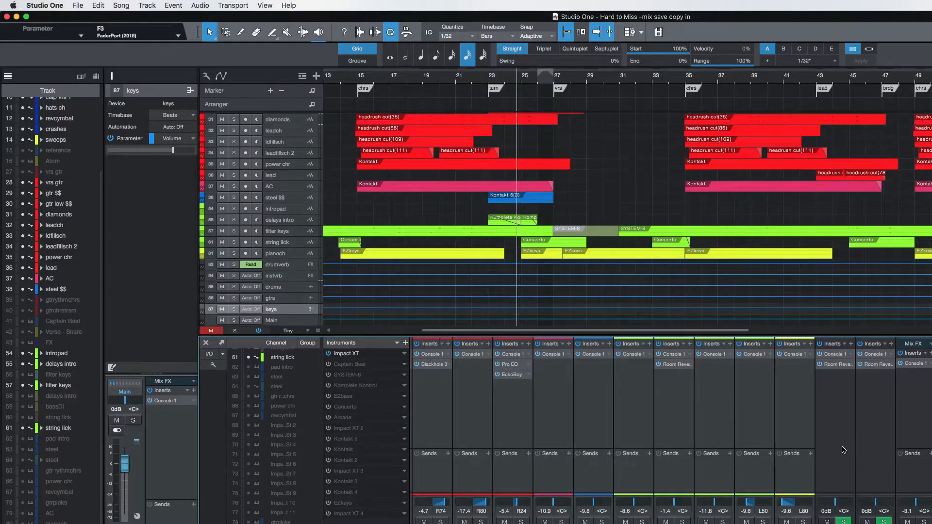
Set the loop range from the chorus at bar 15 to the turn marker at bar 23, and extend its start to bar 7.
scroll(777, 444, left, 5)
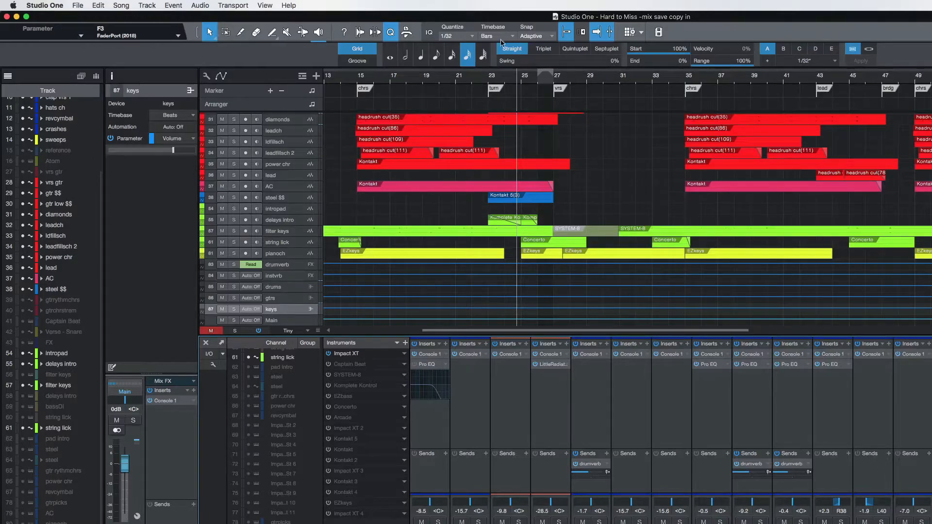
scroll(512, 78, left, 6)
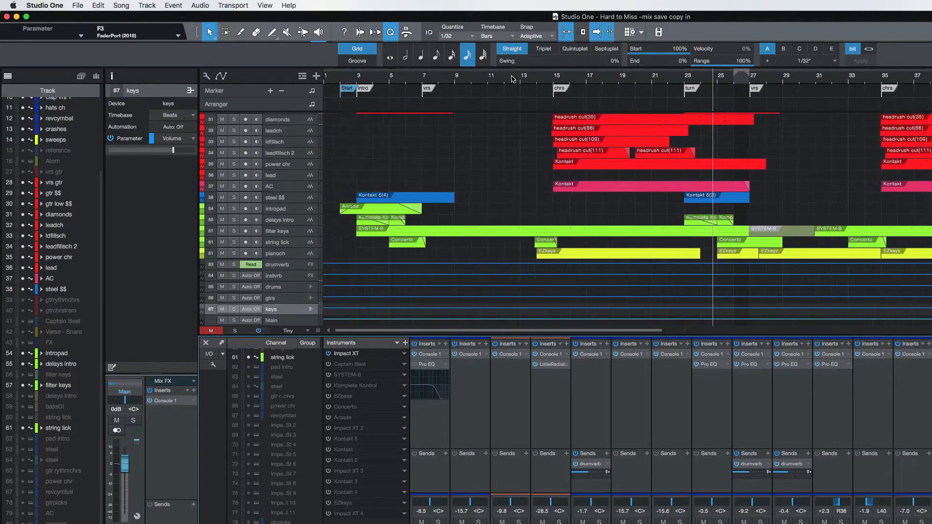
click(551, 78)
key(space)
drag(556, 69, 616, 75)
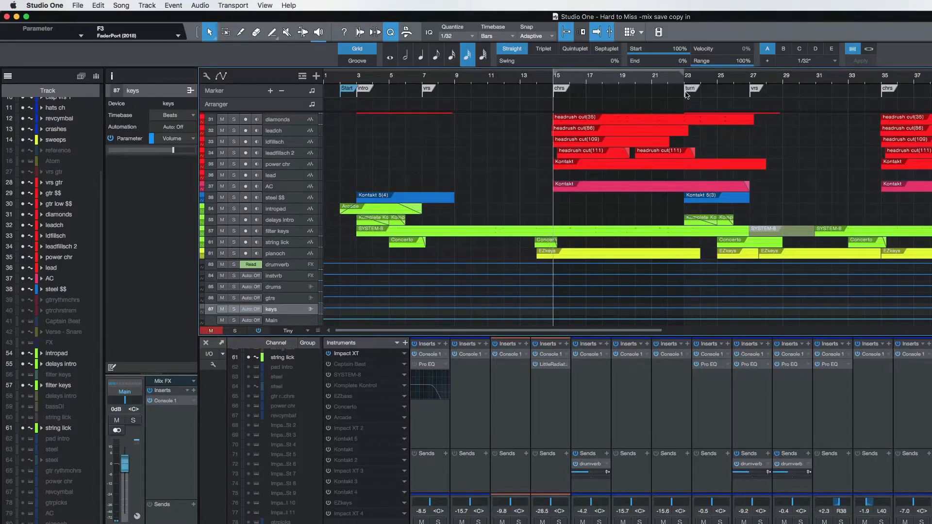
click(533, 102)
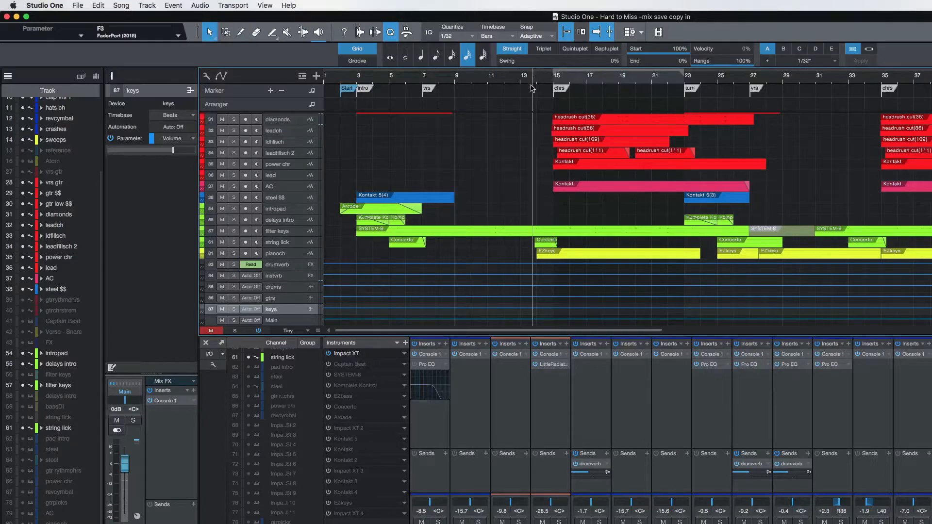
click(521, 131)
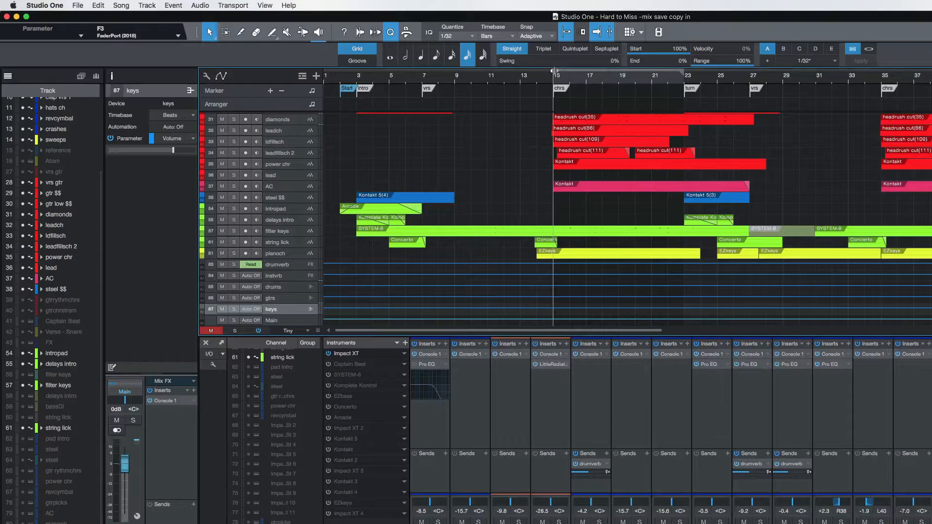
drag(640, 79, 425, 91)
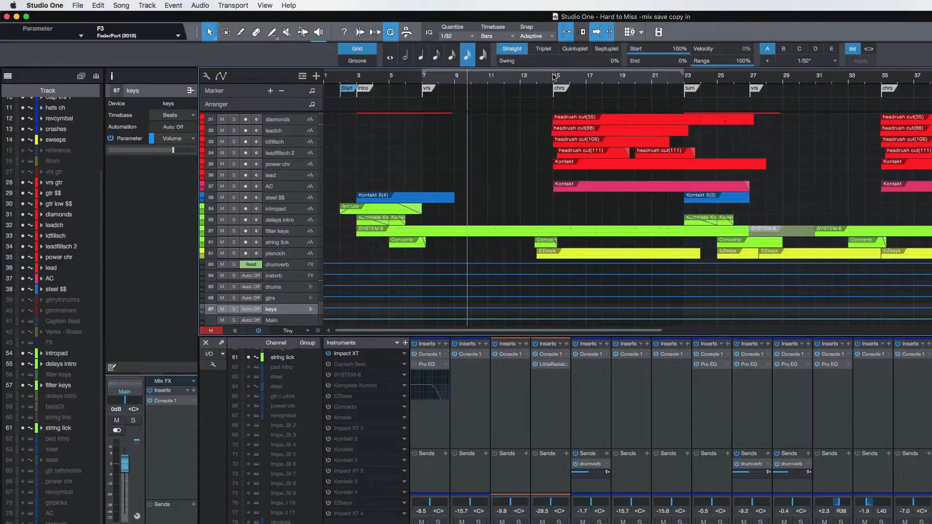
Turn looping on and set the loop range from the chorus at bar 15 to about bar 19.
drag(602, 73, 740, 89)
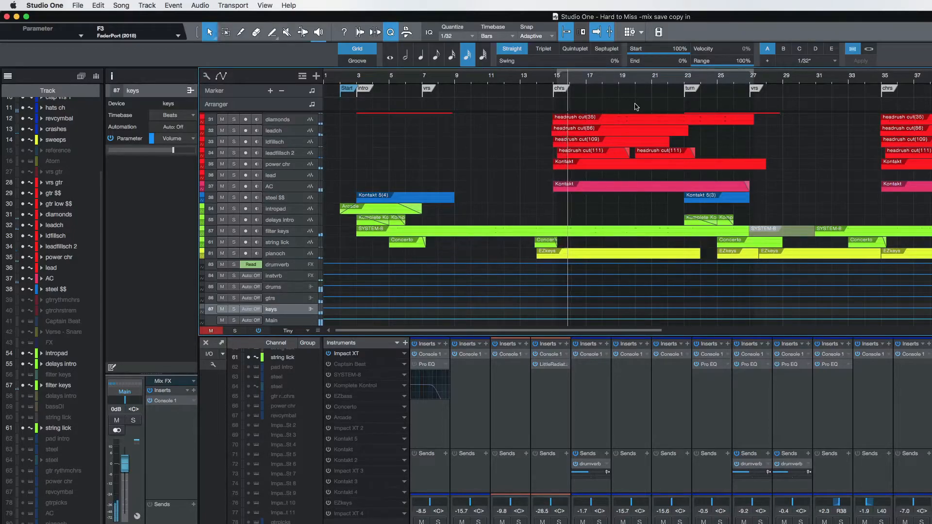
key(slash)
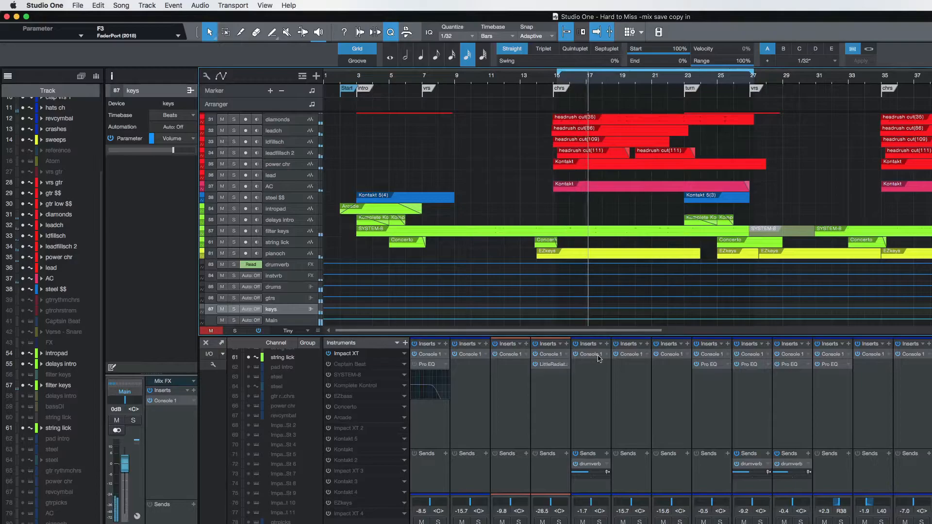
drag(754, 73, 619, 103)
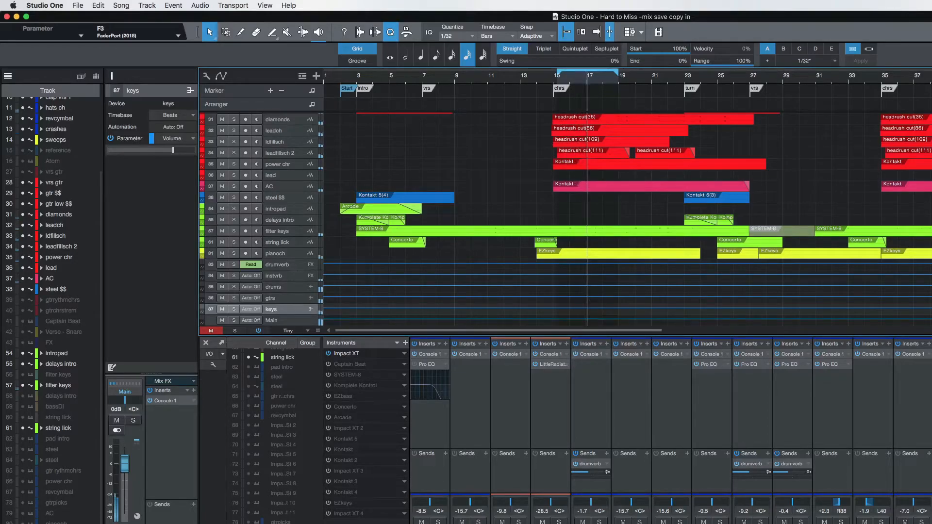
Lower clap chrs to -19.3 dB, vrs snare to -4.3 dB and hats ch to -1.4 dB, and turn looping off.
click(672, 518)
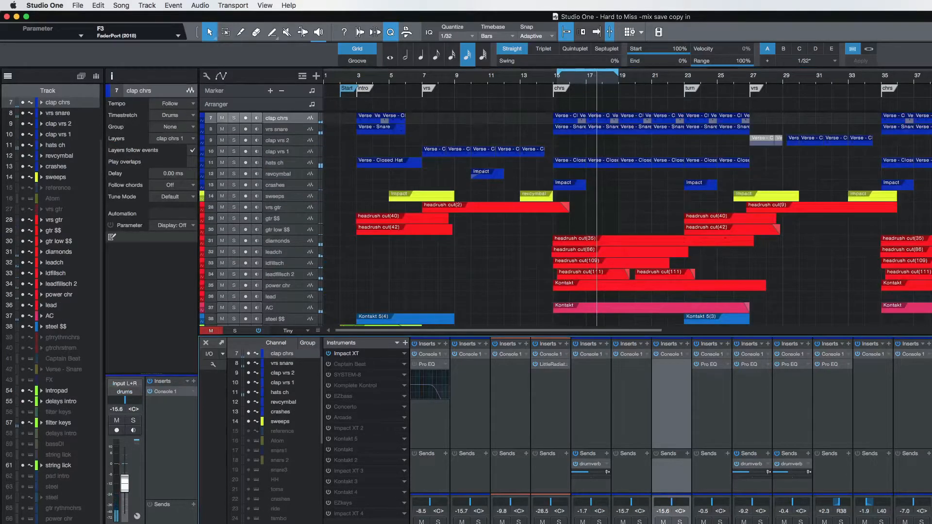
shift+click(712, 518)
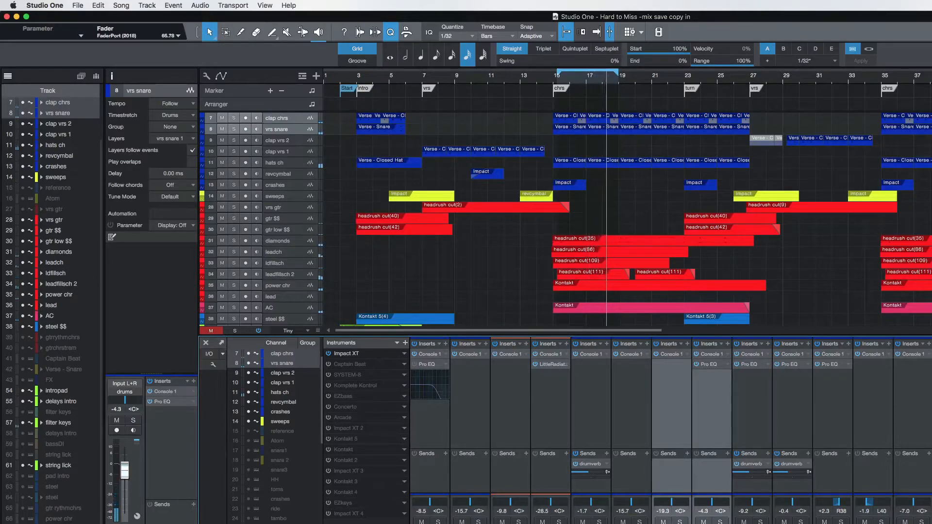
click(275, 162)
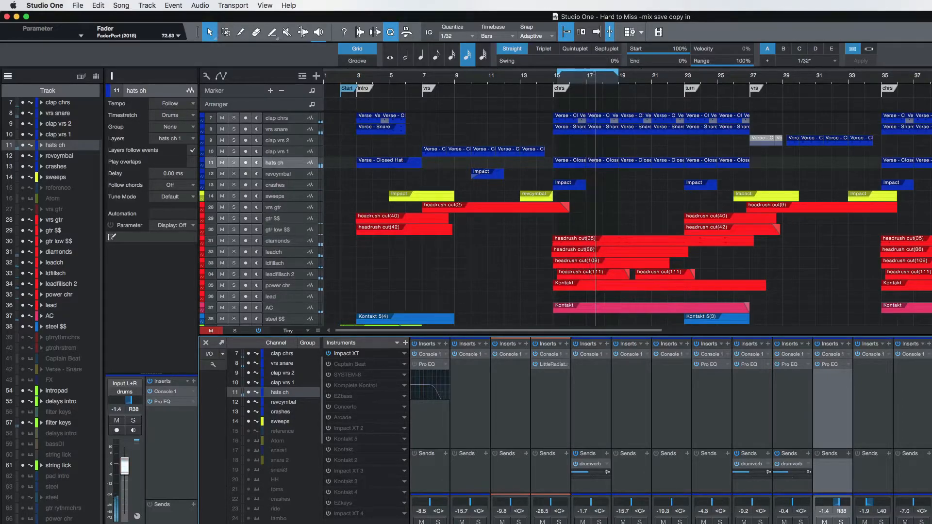
key(slash)
key(space)
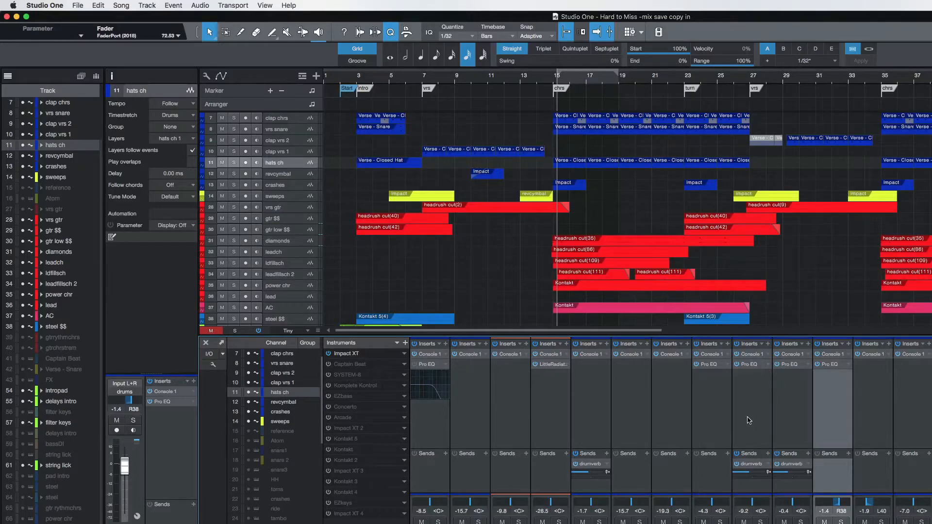
Audition the vrs gtr channel from the verse at bar 7, first soloed and again in the full mix.
scroll(749, 421, right, 8)
scroll(749, 421, right, 2)
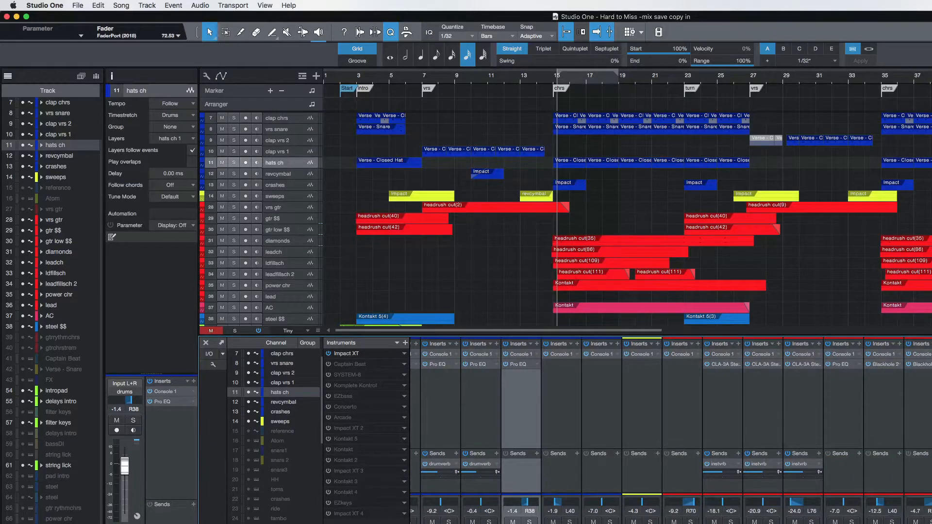
click(682, 413)
click(424, 81)
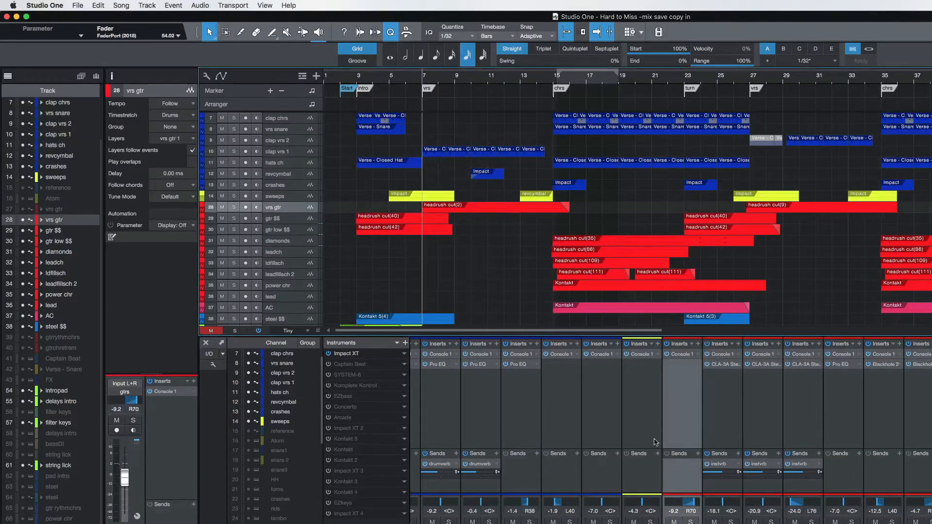
click(691, 522)
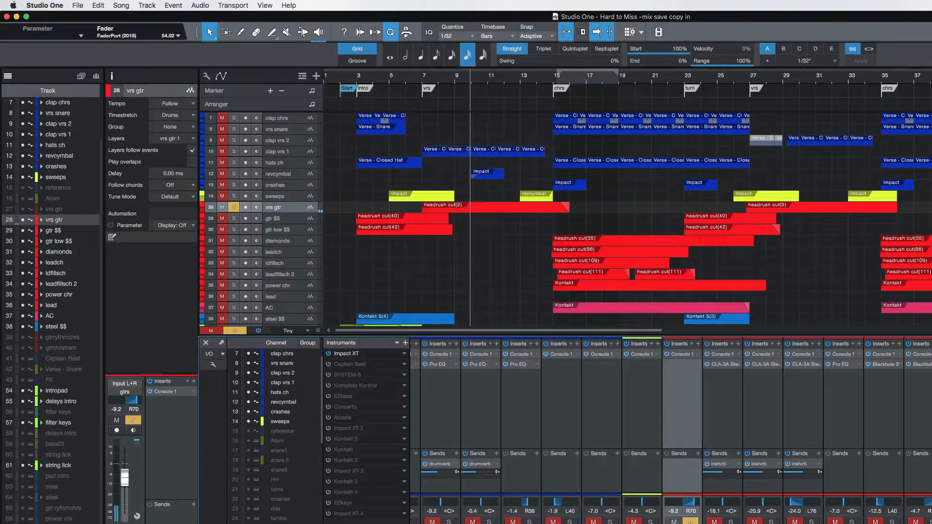
key(s)
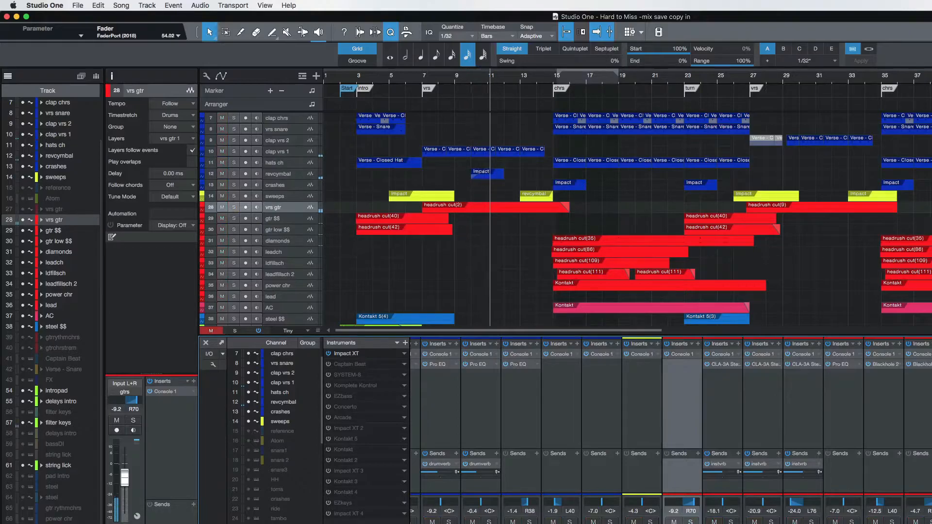
key(space)
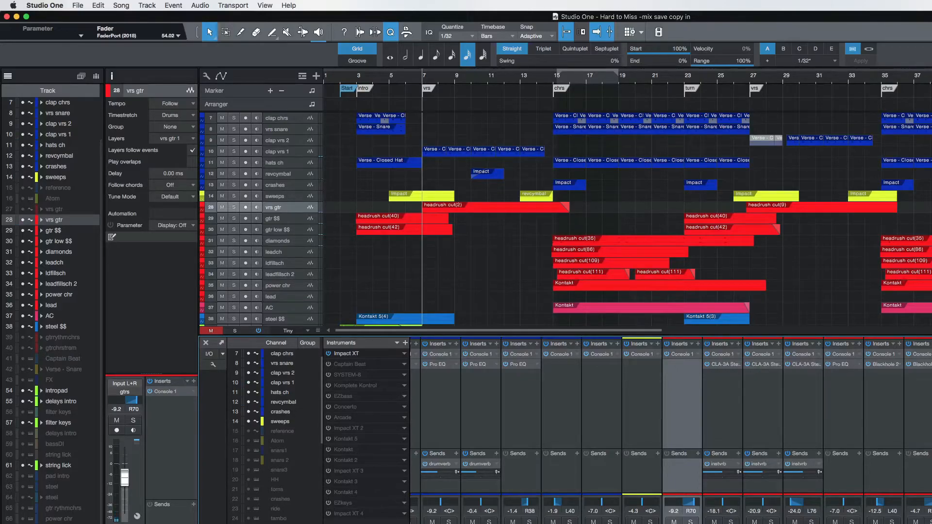
key(space)
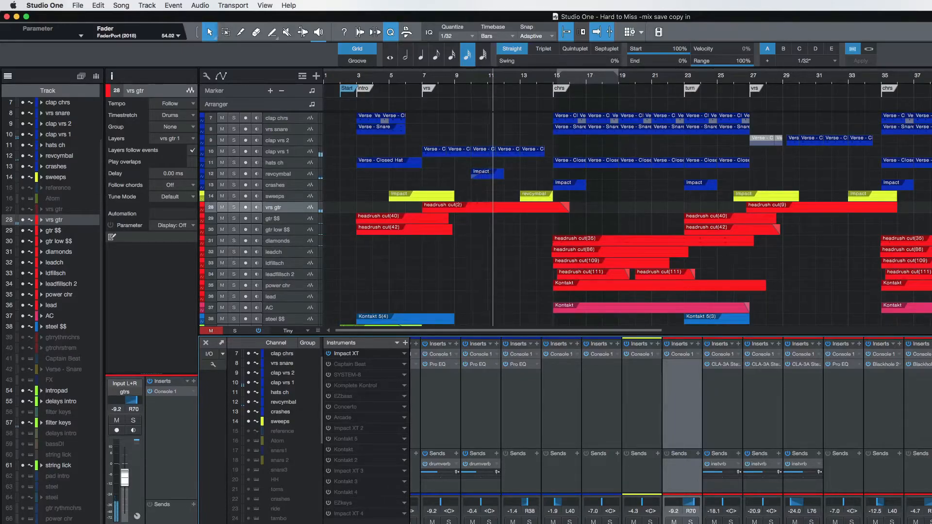
Audition diamonds soloed from bar 15, set its pan to L70 and its level to -20.8 dB, and unsolo it.
click(278, 241)
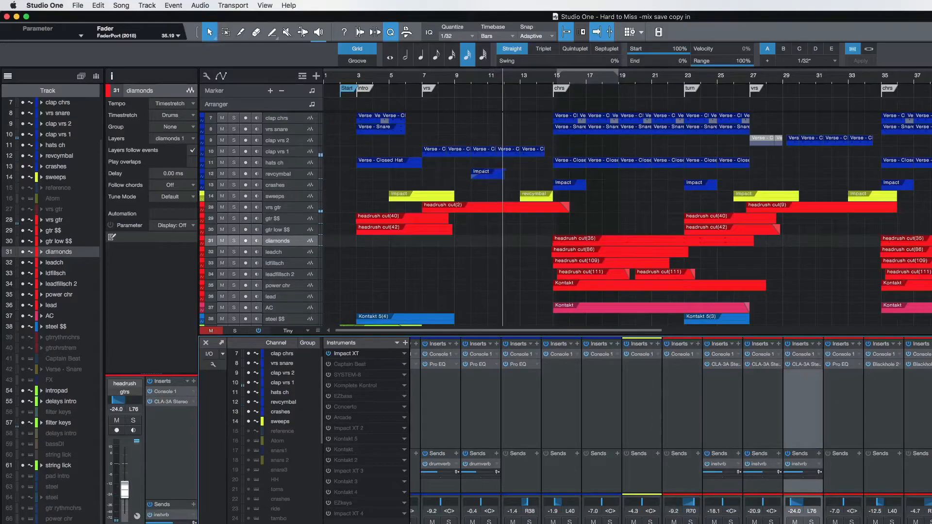
click(812, 521)
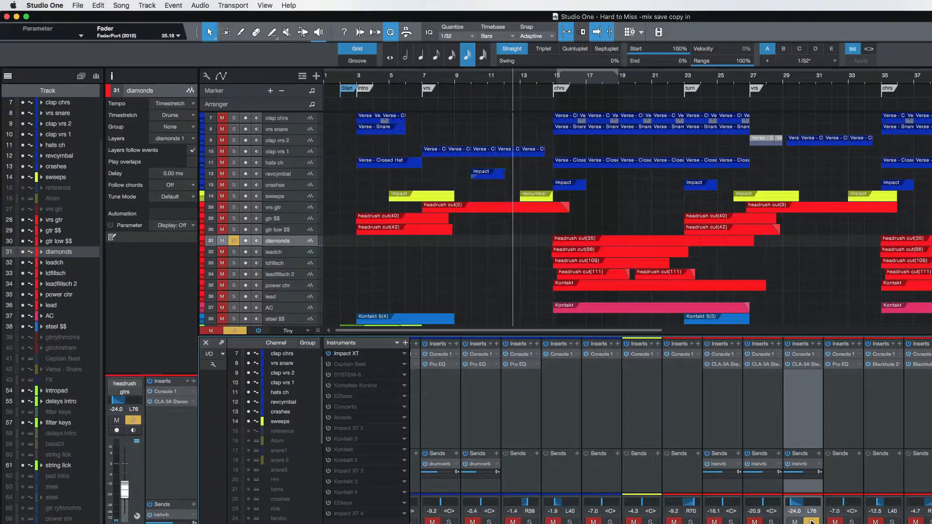
click(557, 75)
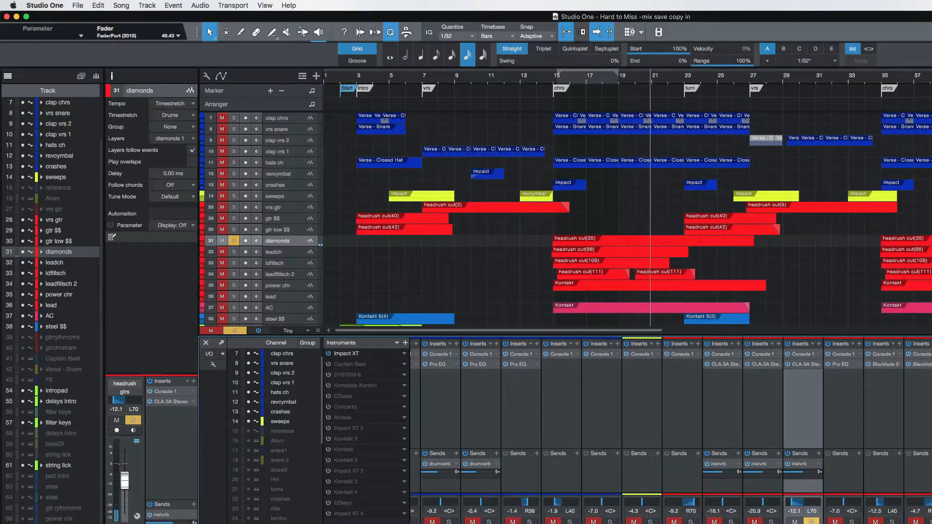
click(811, 523)
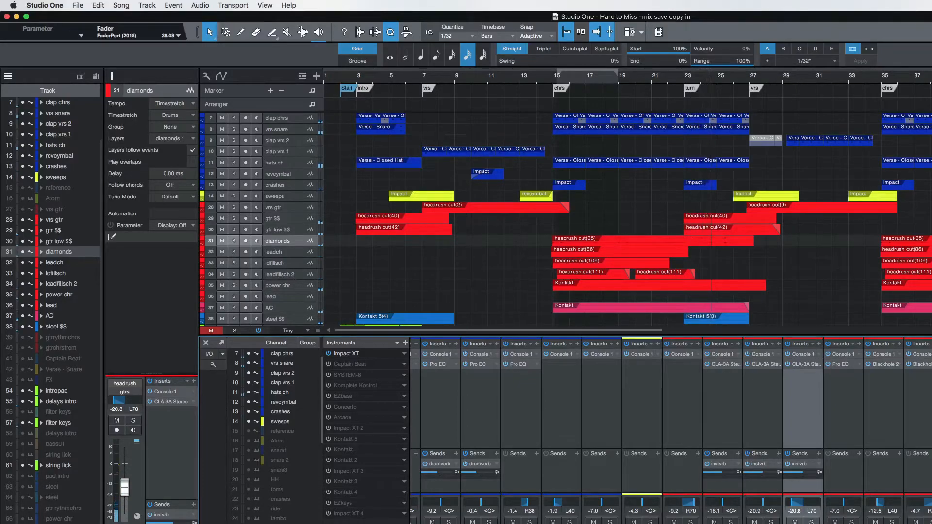
Solo power chr from the chorus at bar 15, and add diamonds to the solo to hear both together.
click(281, 274)
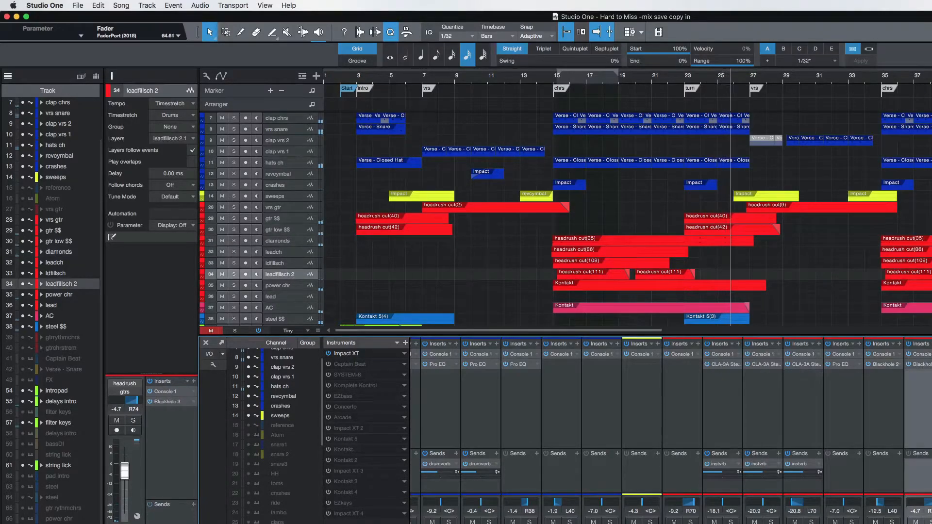
click(280, 285)
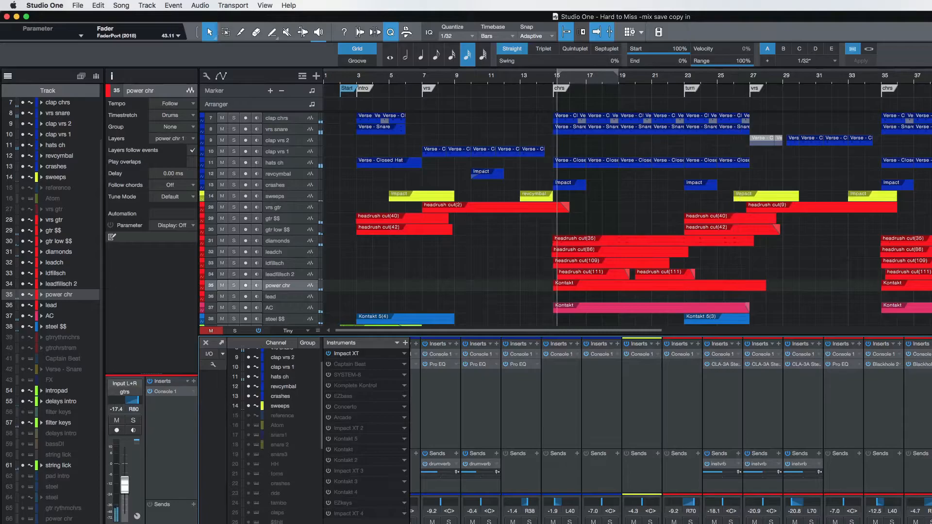
key(s)
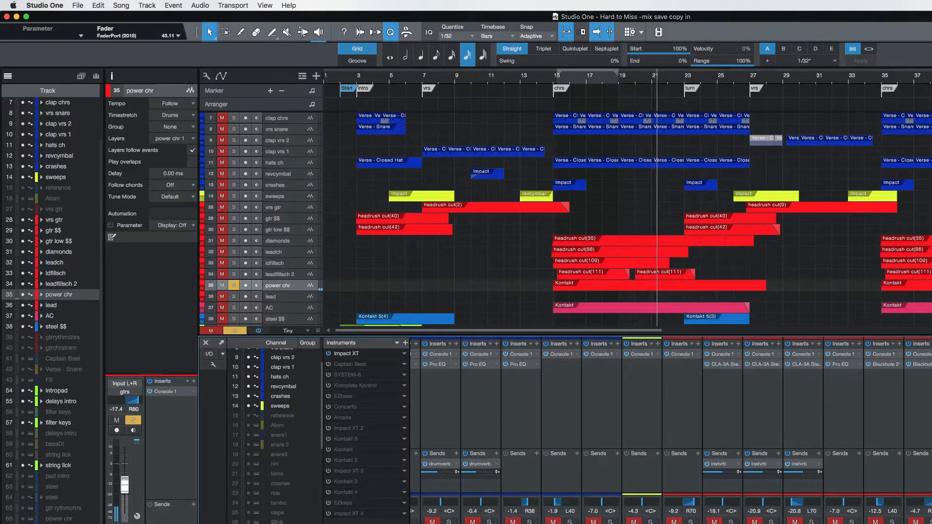
key(space)
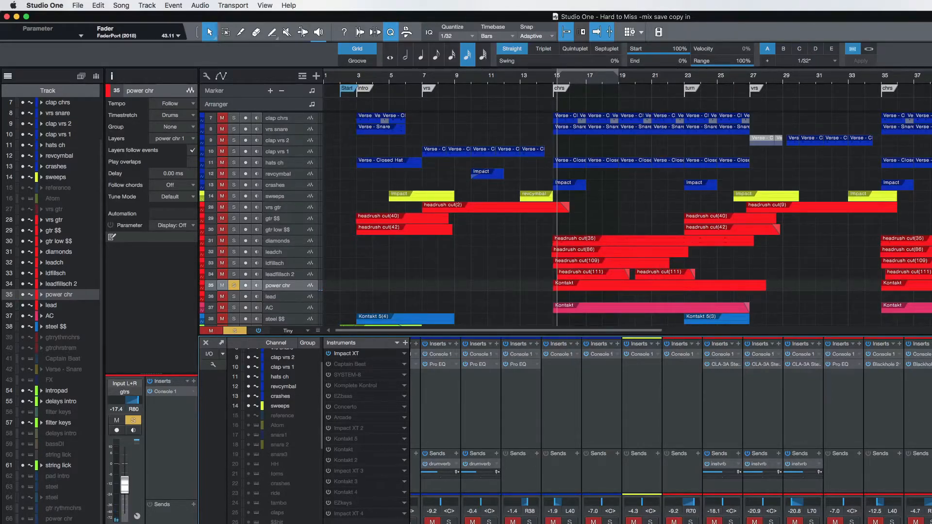
click(234, 240)
key(space)
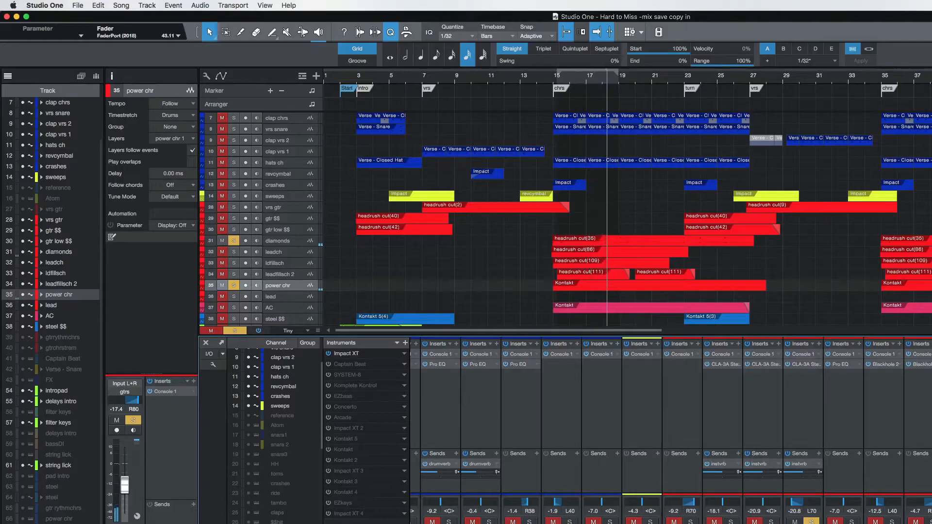
Add ldfillsch and leadfillsch 2 to the soloed diamonds and power chr, audition them together, then stop playback and clear all solos.
click(275, 263)
key(s)
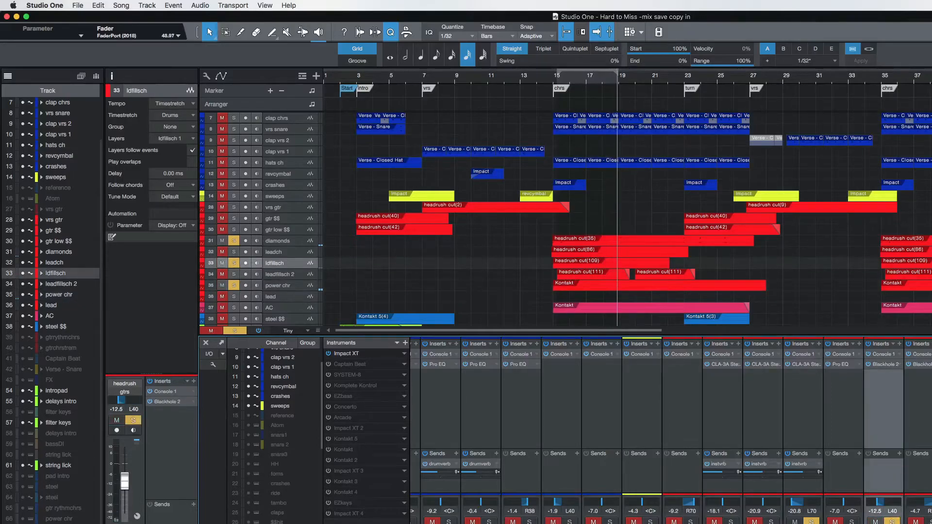
click(234, 274)
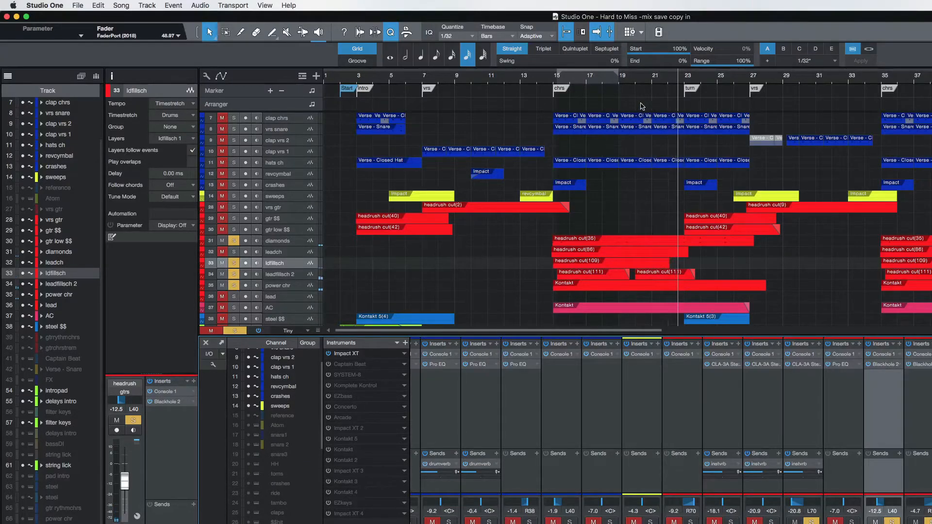
key(space)
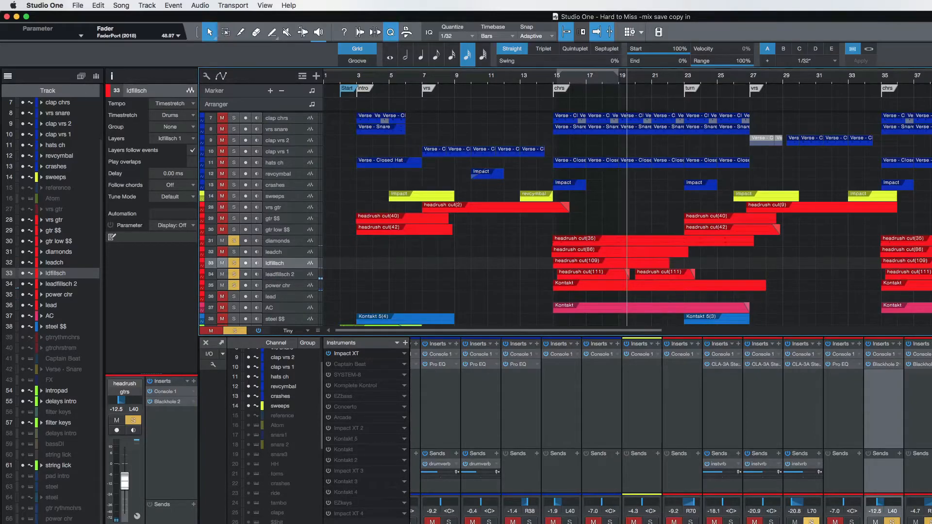
alt+click(812, 523)
alt+click(812, 523)
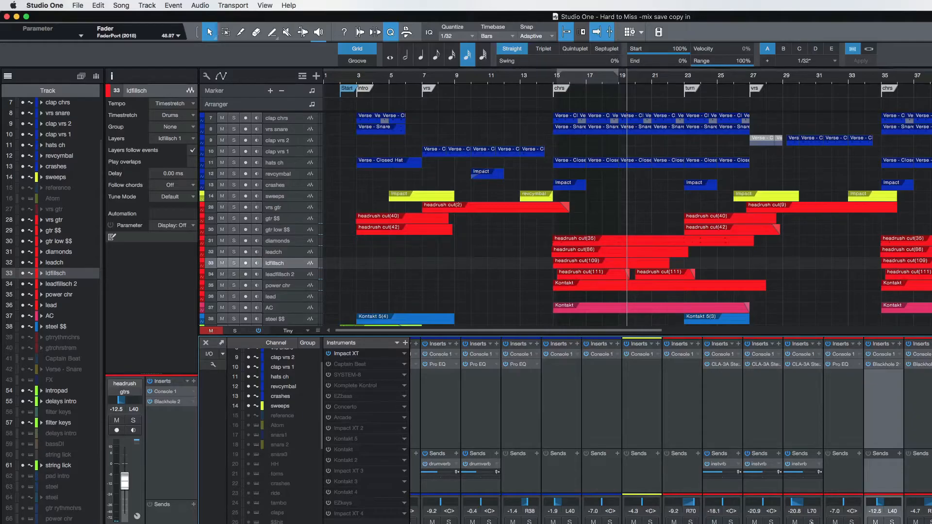
Inspect the Console 1 insert on the Main bus and close its window.
scroll(775, 431, right, 10)
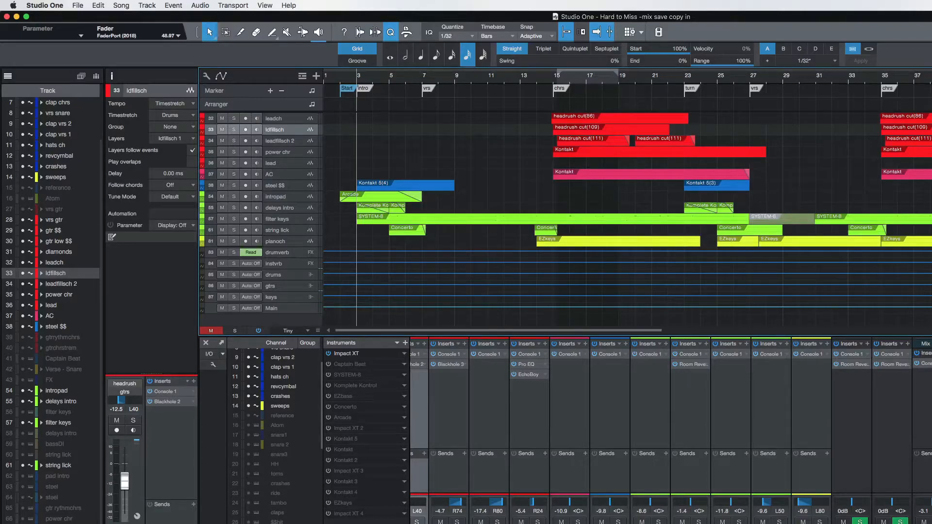
scroll(670, 430, right, 1)
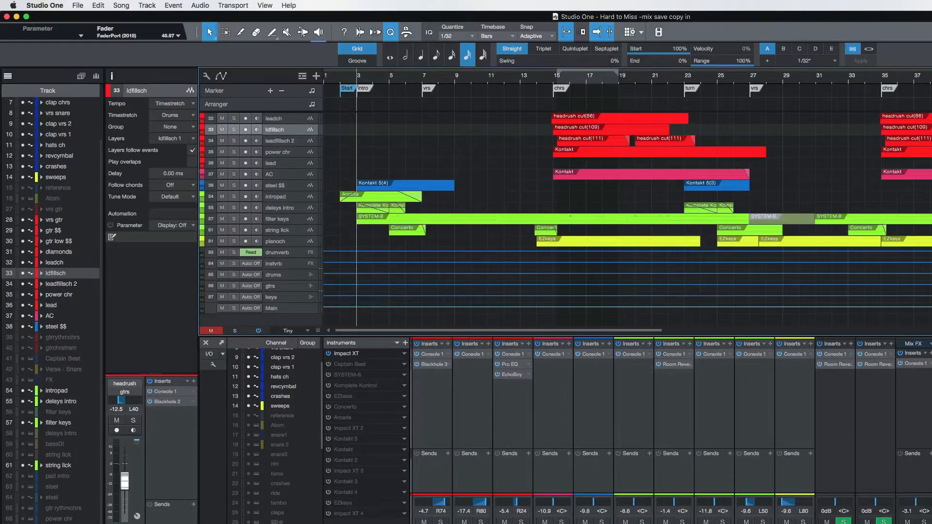
double_click(916, 364)
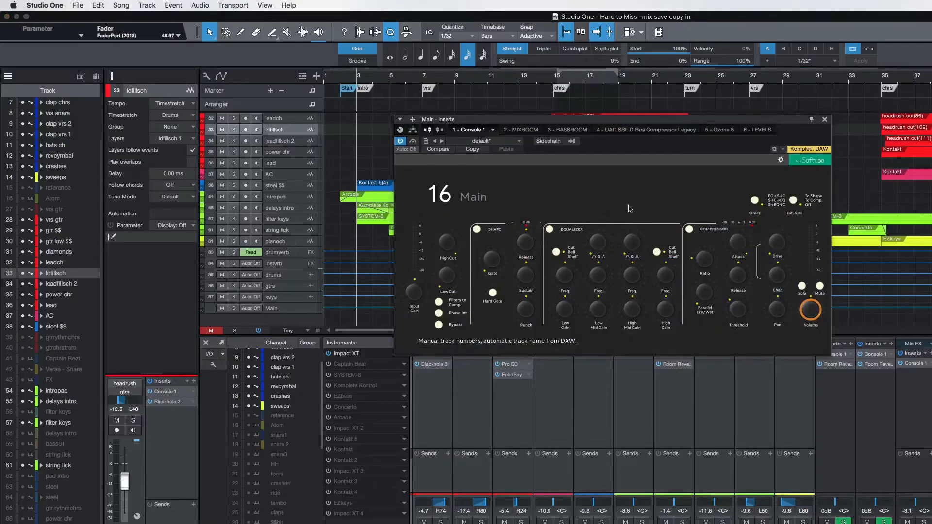
click(825, 119)
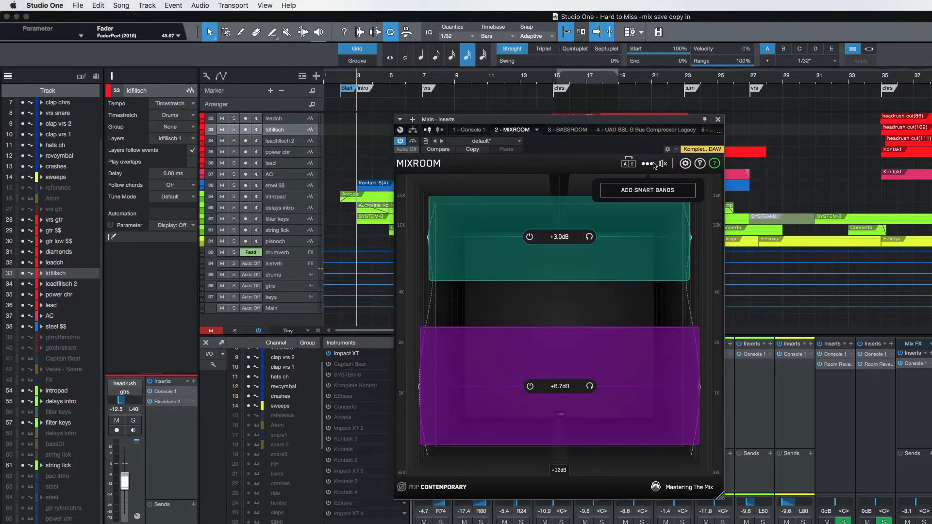
Examine the Rock and Pop target presets in the Main bus's MIXROOM insert without changing the target.
click(445, 488)
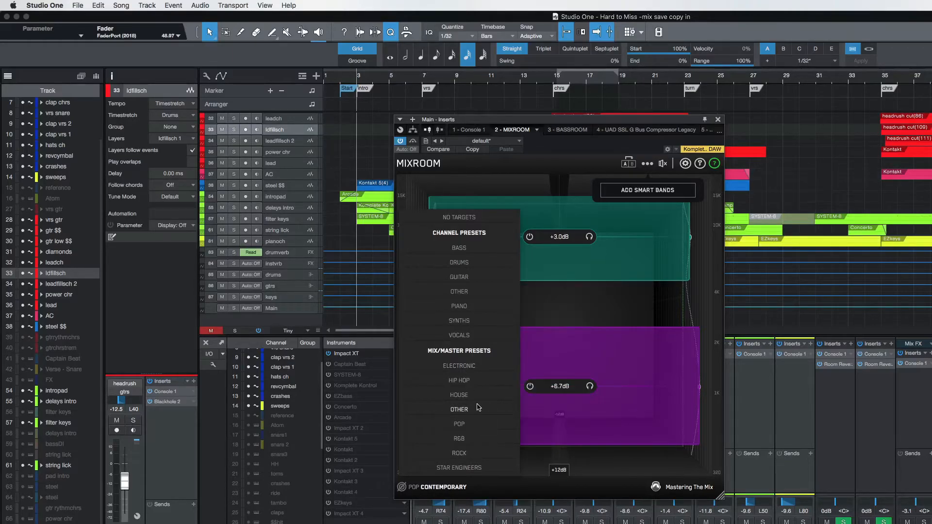
mouse_move(452, 453)
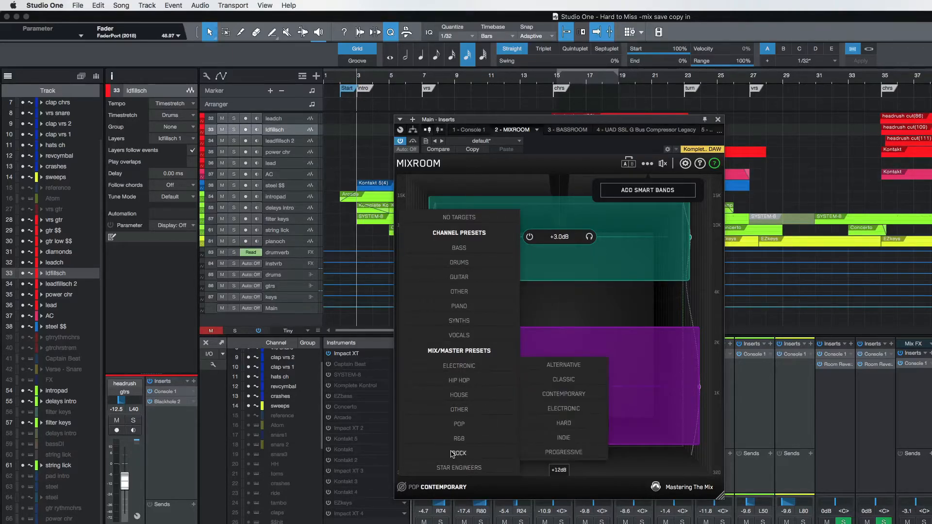
mouse_move(461, 424)
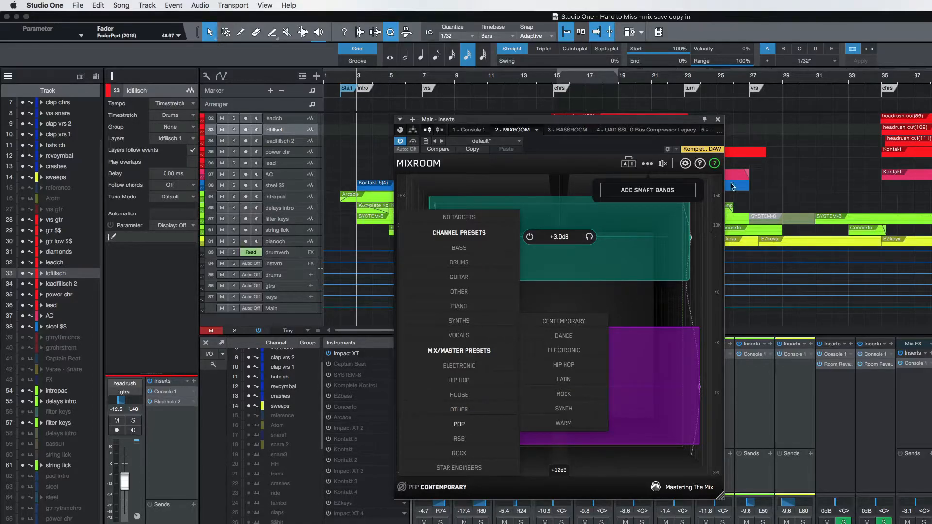
click(787, 177)
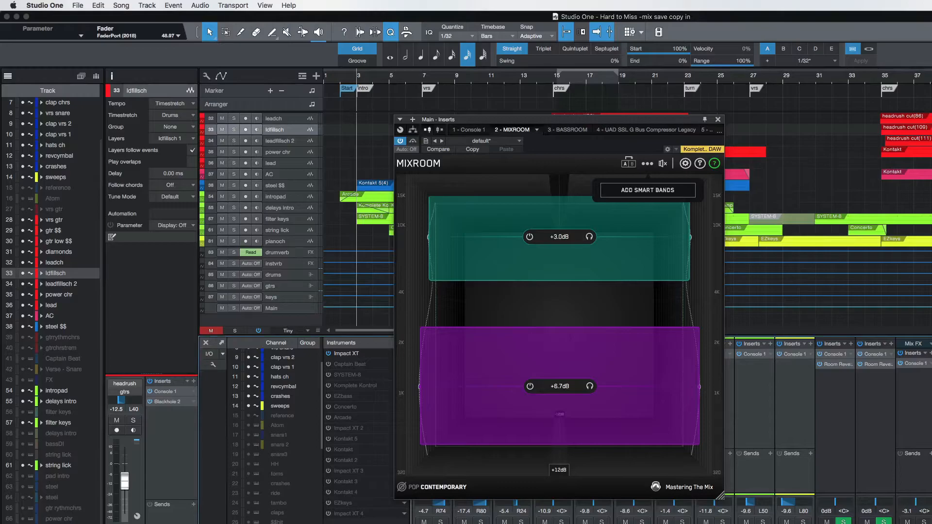
Place a fresh MIXROOM instance in the Main bus's second insert slot and show its filter and band options.
key(Escape)
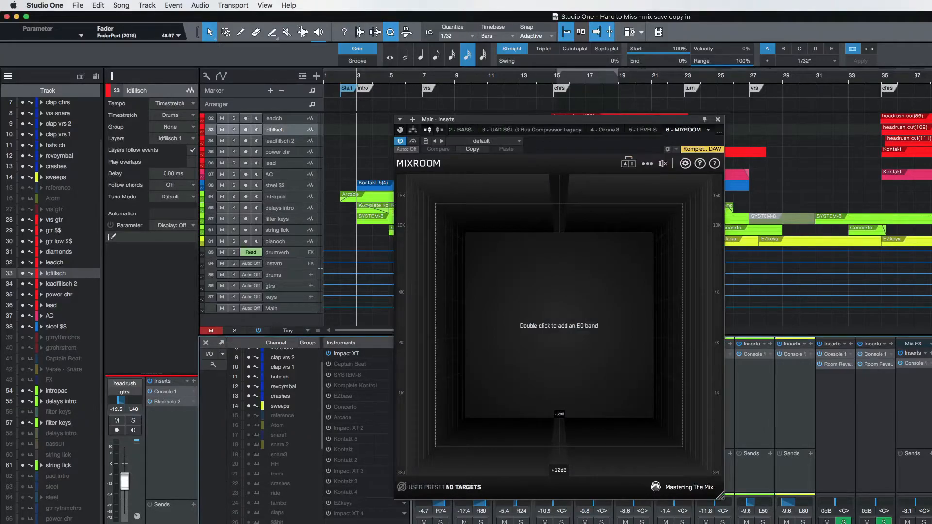
drag(683, 130, 461, 129)
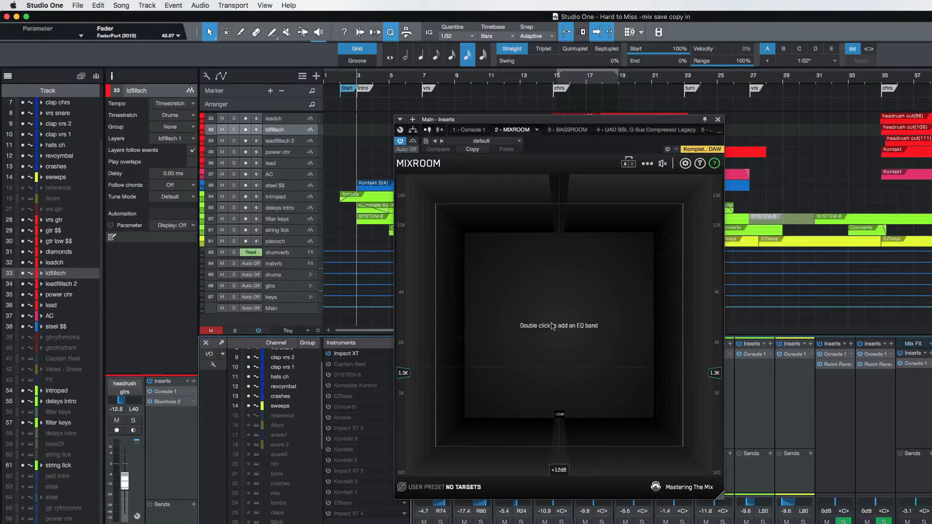
click(647, 163)
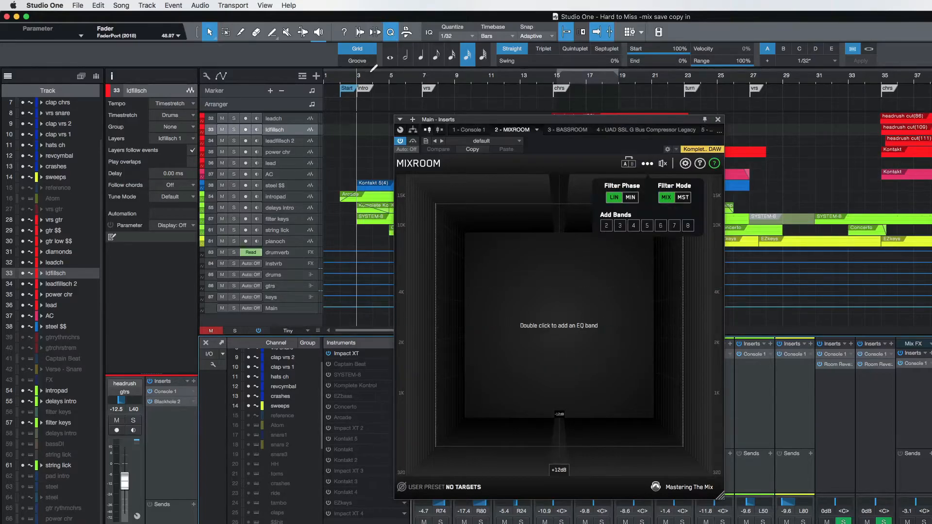
Set MIXROOM's target to Pop Contemporary, play the chorus from bar 15, and add smart bands.
click(552, 77)
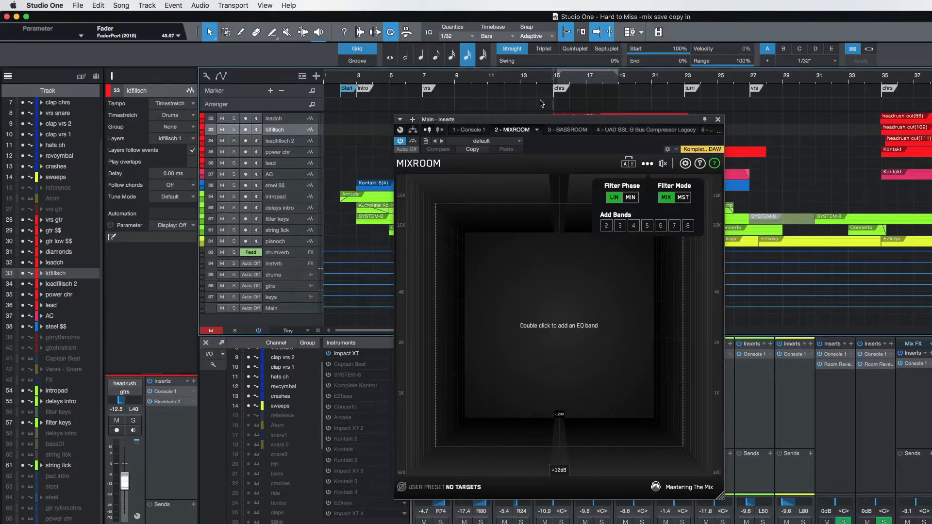
click(455, 487)
mouse_move(472, 426)
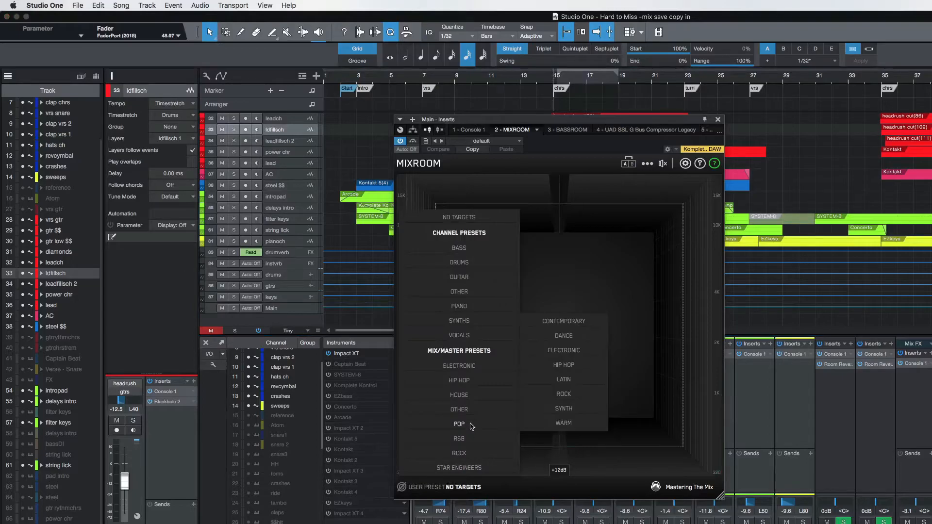
click(568, 323)
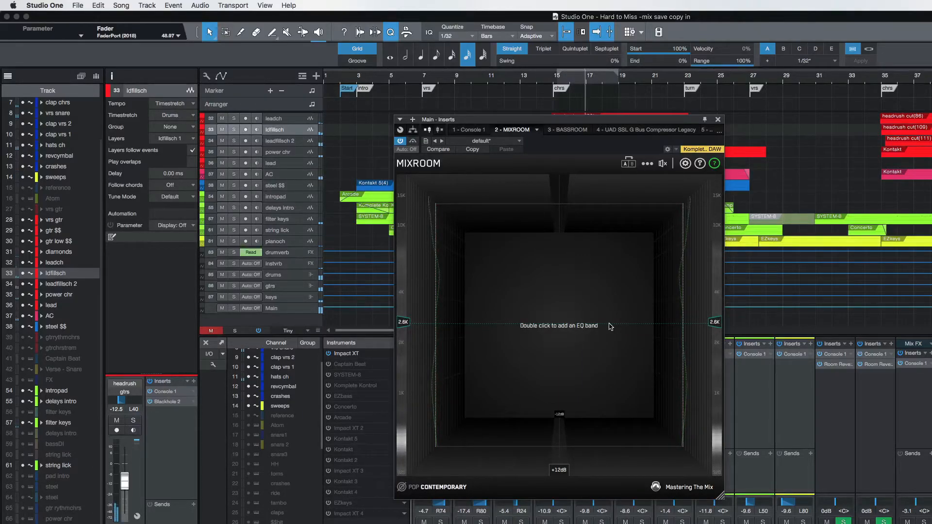
click(652, 191)
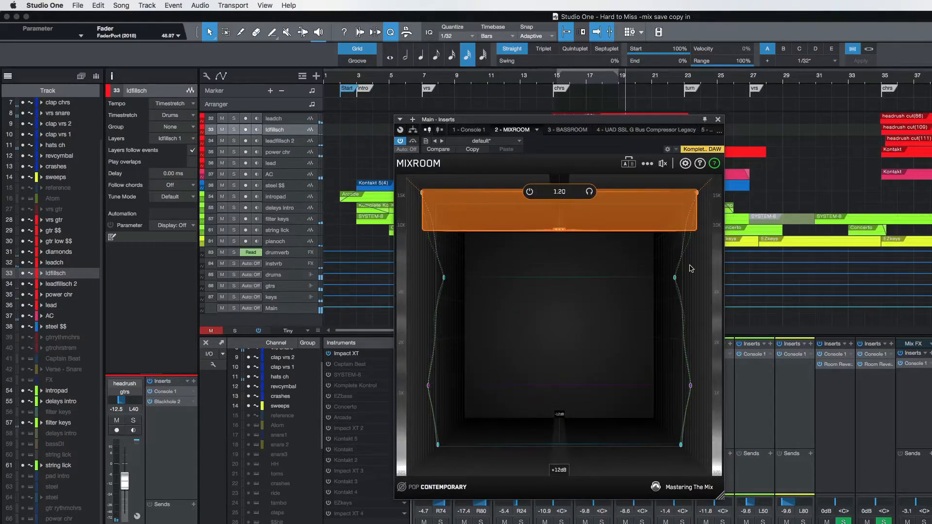
Solo MIXROOM's 18960 Hz band and the 5730 Hz band in turn to hear each range, then unsolo them.
click(590, 193)
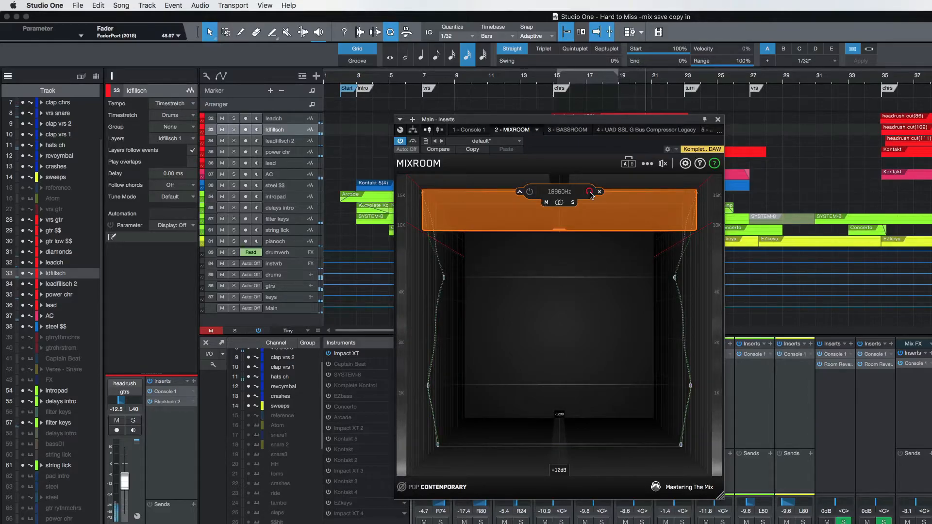
click(590, 192)
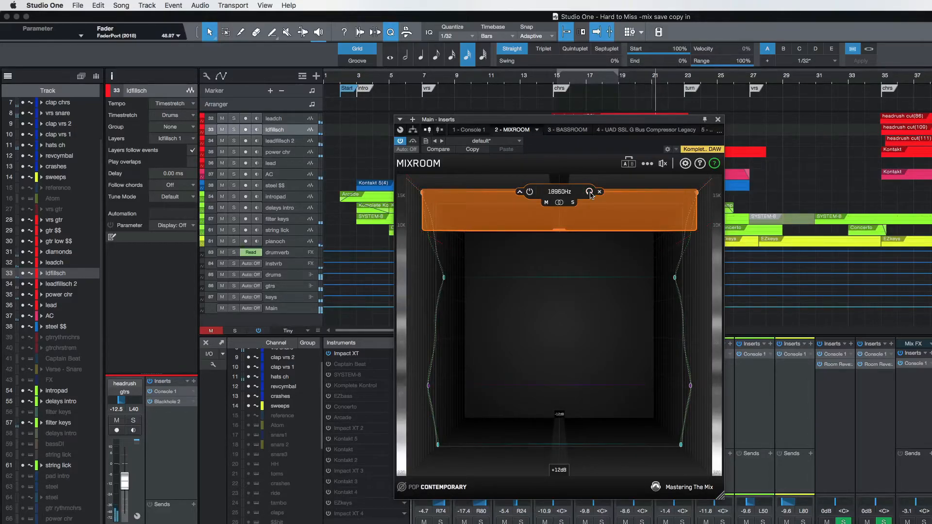
click(590, 192)
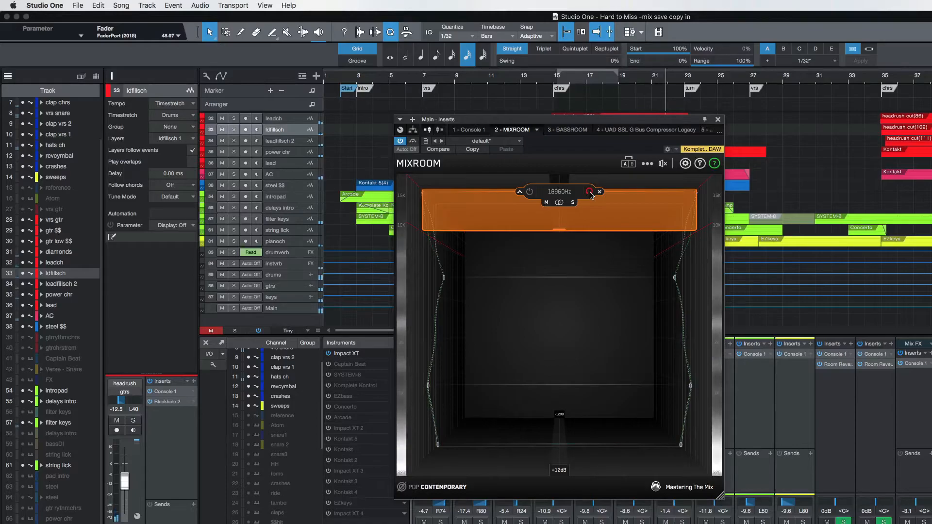
drag(592, 196, 590, 281)
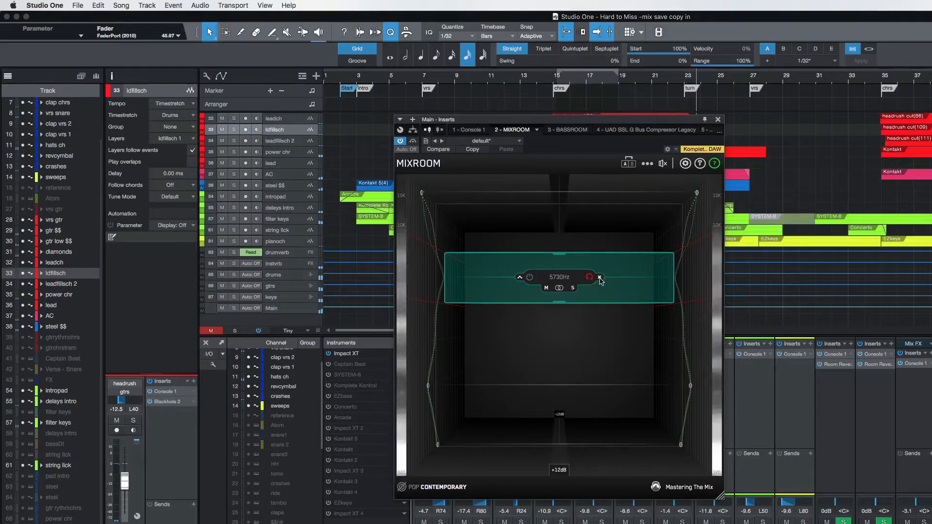
click(589, 277)
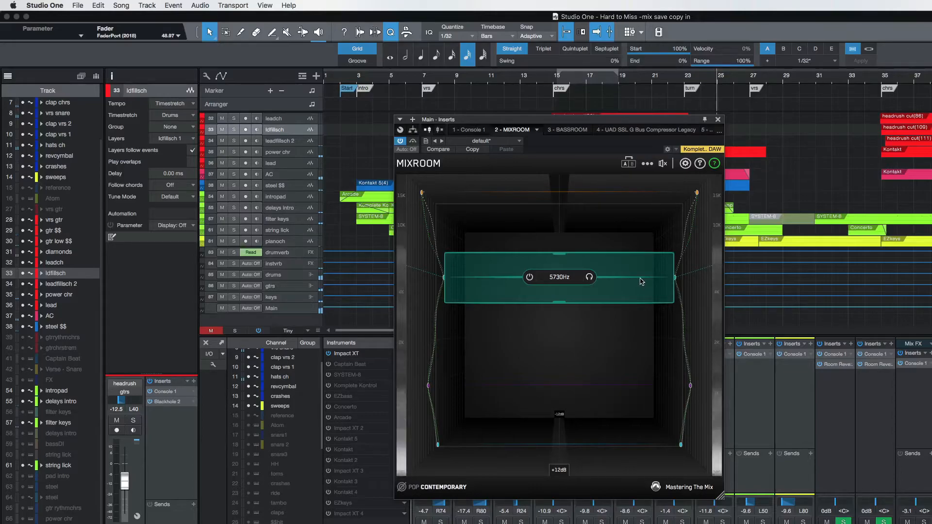
Solo MIXROOM's 990 Hz band and the 320 Hz band in turn to hear each range, then unsolo them.
mouse_move(576, 282)
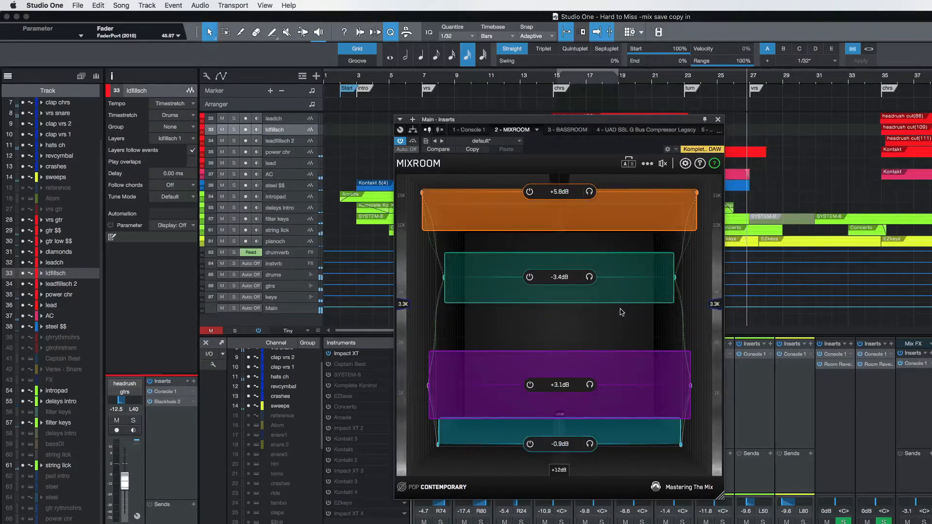
mouse_move(592, 385)
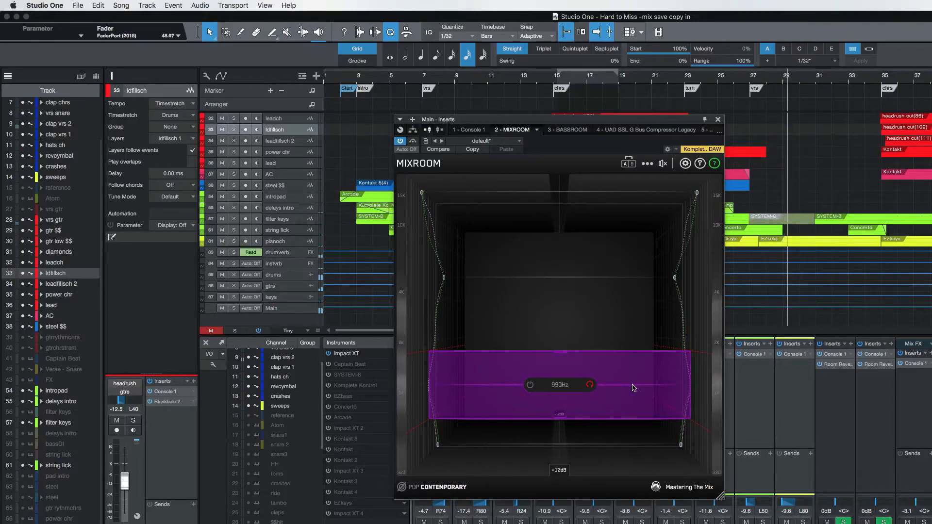
click(592, 386)
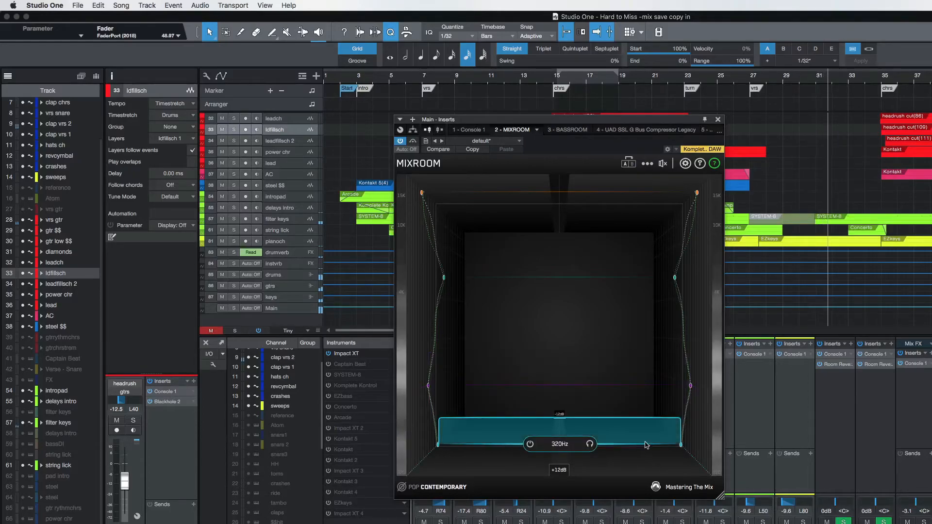
click(590, 444)
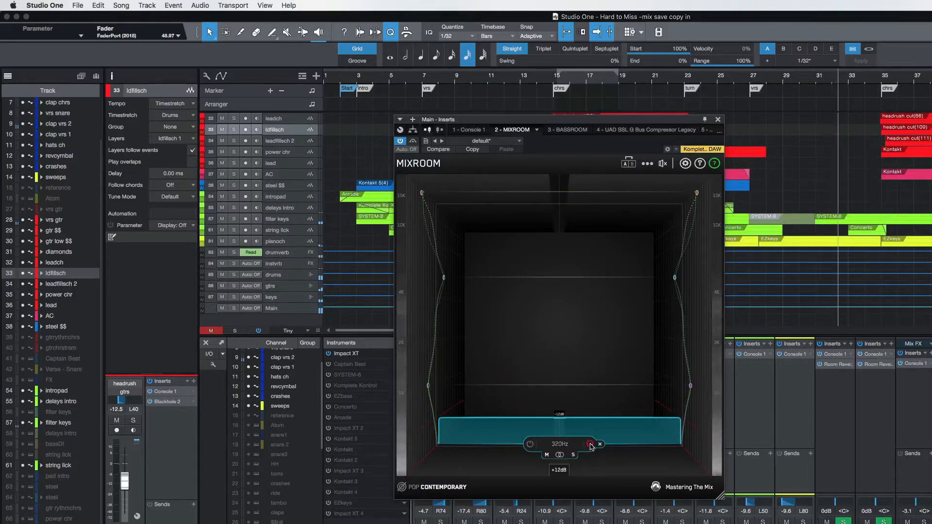
click(591, 444)
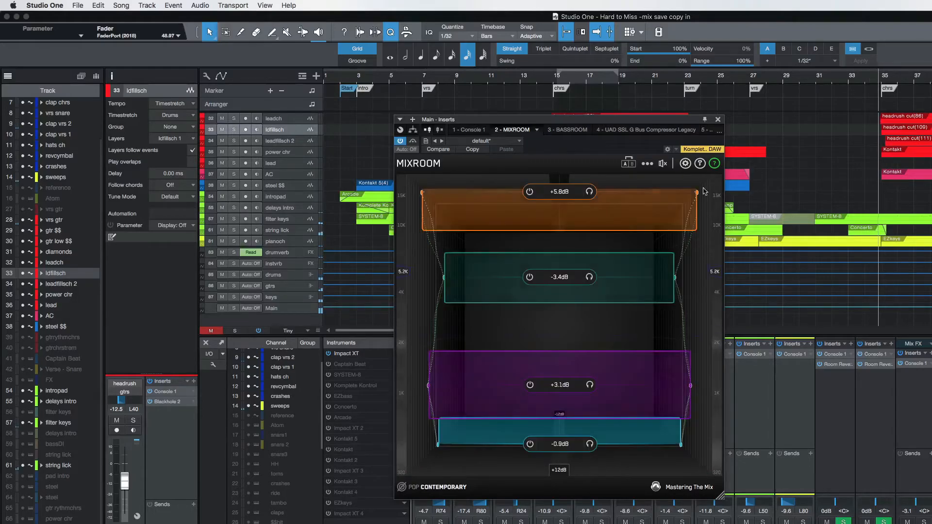
Compare the mix with MIXROOM bypassed and active, leave it active, and close its window.
click(664, 165)
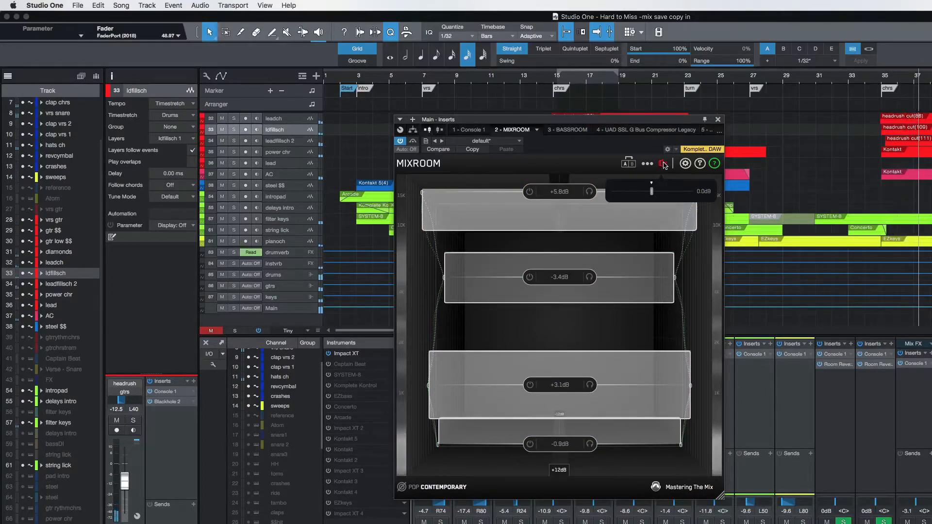
click(664, 165)
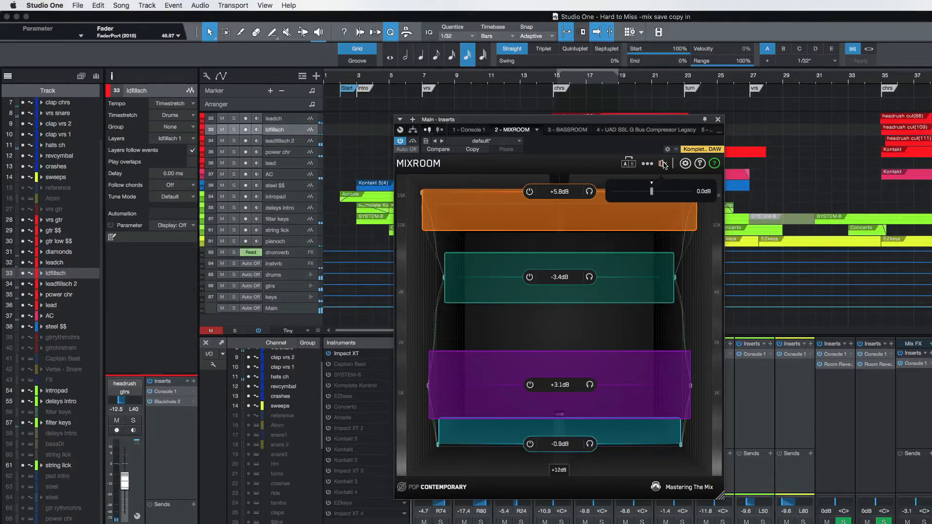
click(664, 165)
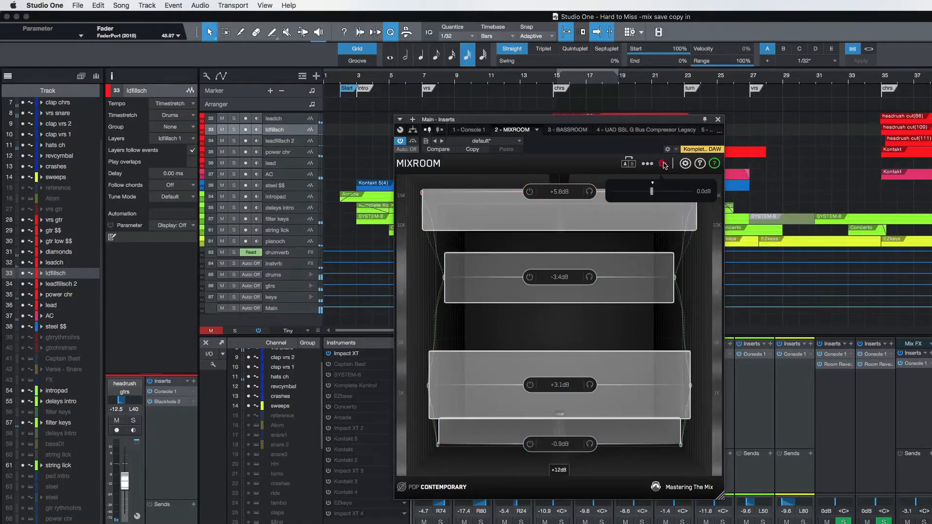
click(664, 164)
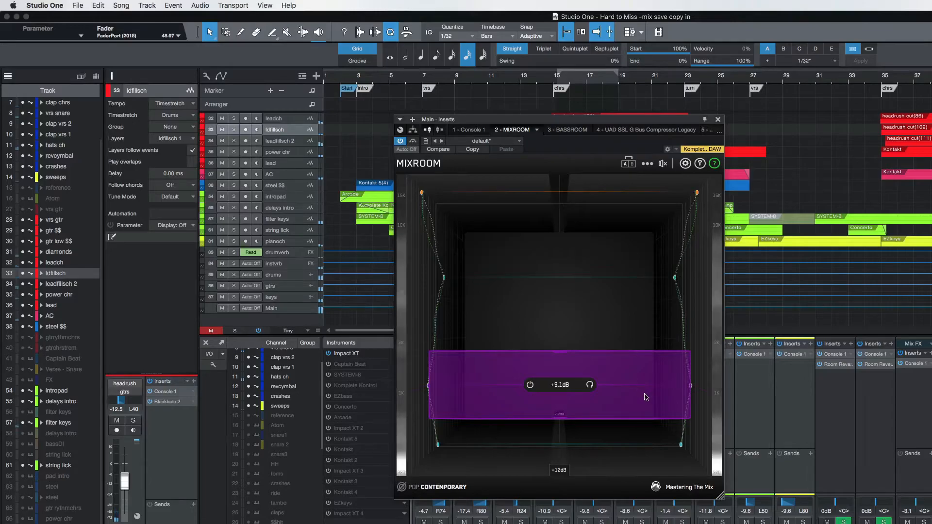
click(718, 120)
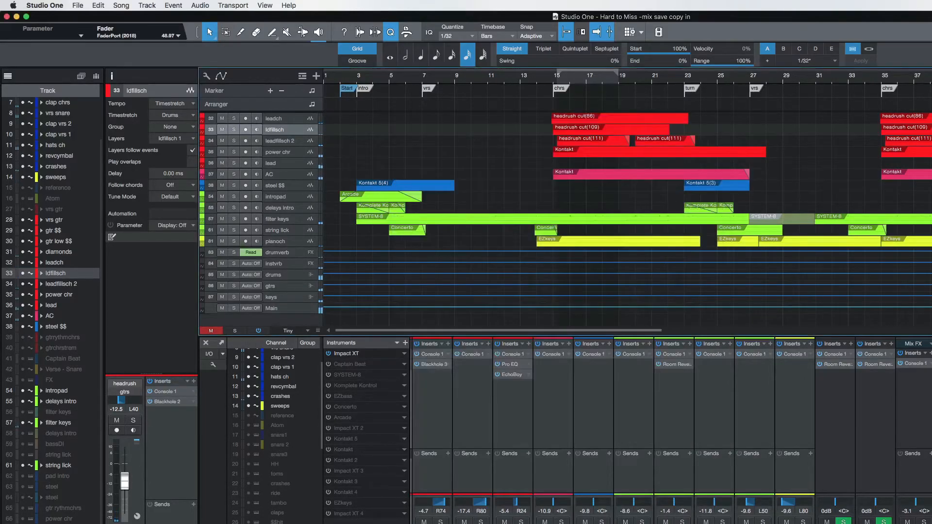
Open the BASSROOM insert on the Main bus and show its bypass and output gain control.
double_click(929, 384)
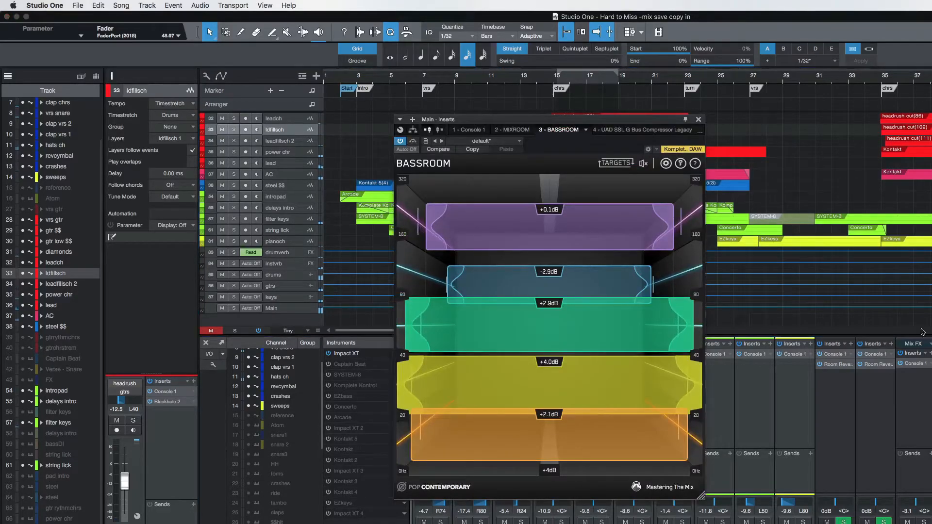
mouse_move(645, 190)
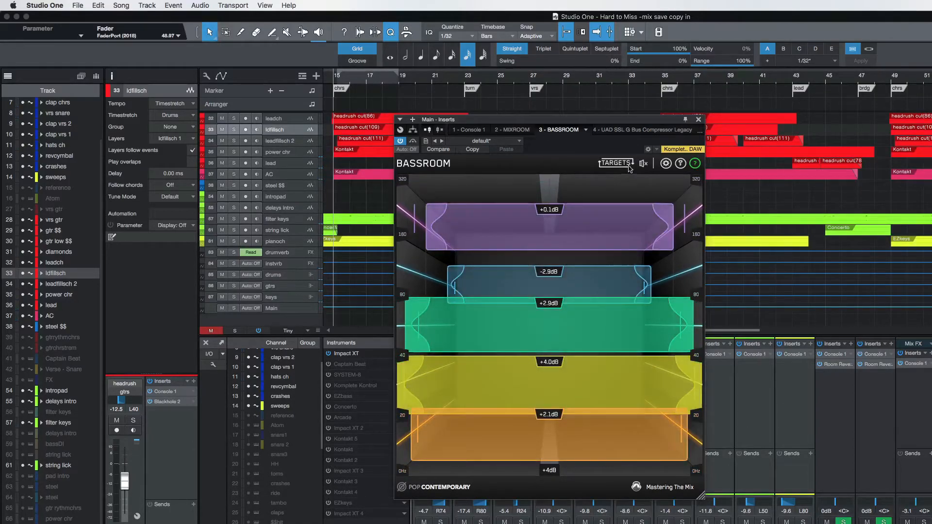
mouse_move(645, 165)
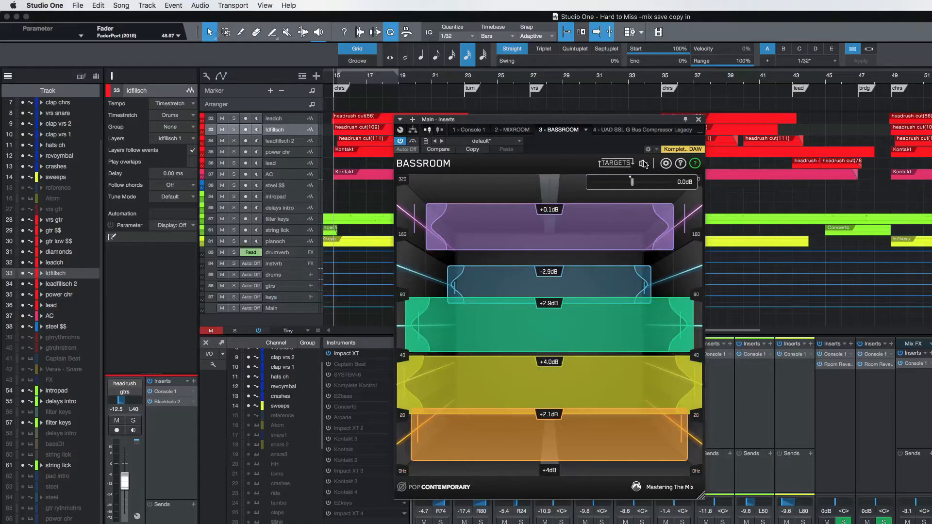
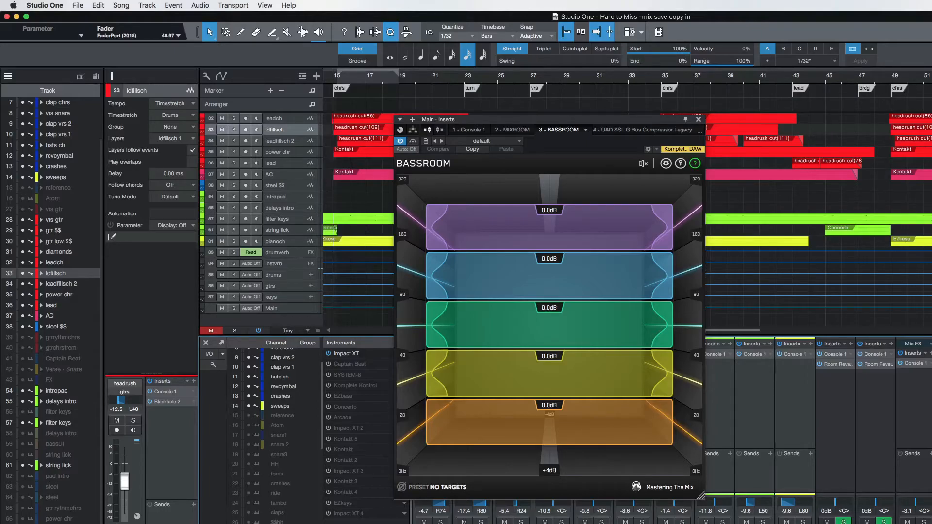
Load the Pop Contemporary target preset in BASSROOM.
click(448, 488)
mouse_move(452, 427)
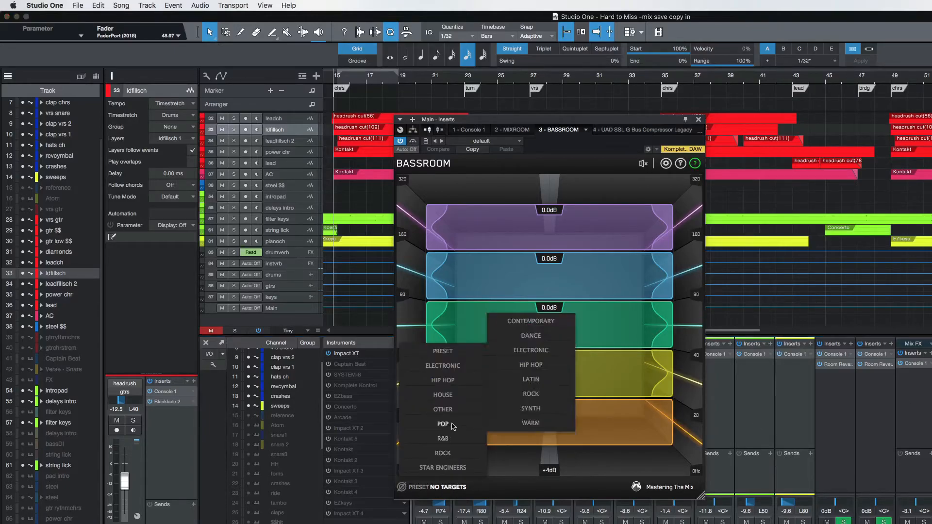
click(536, 325)
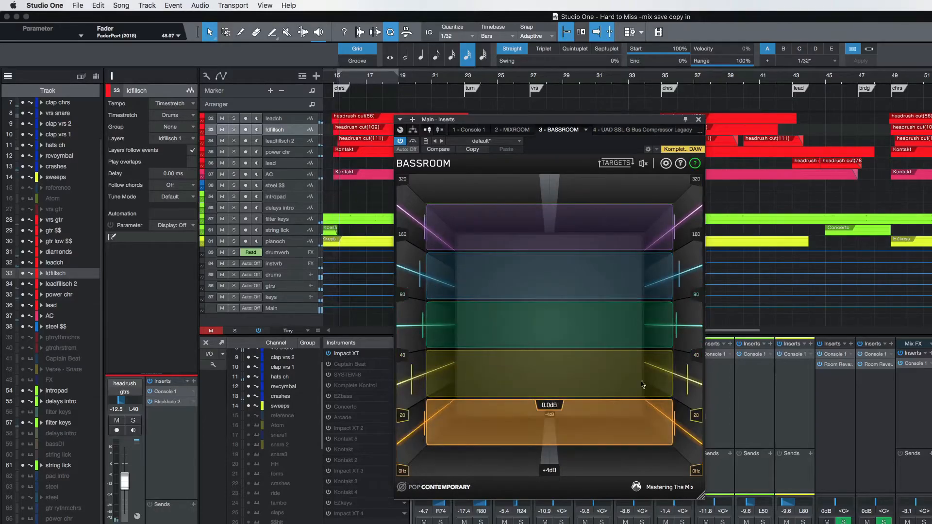
mouse_move(644, 165)
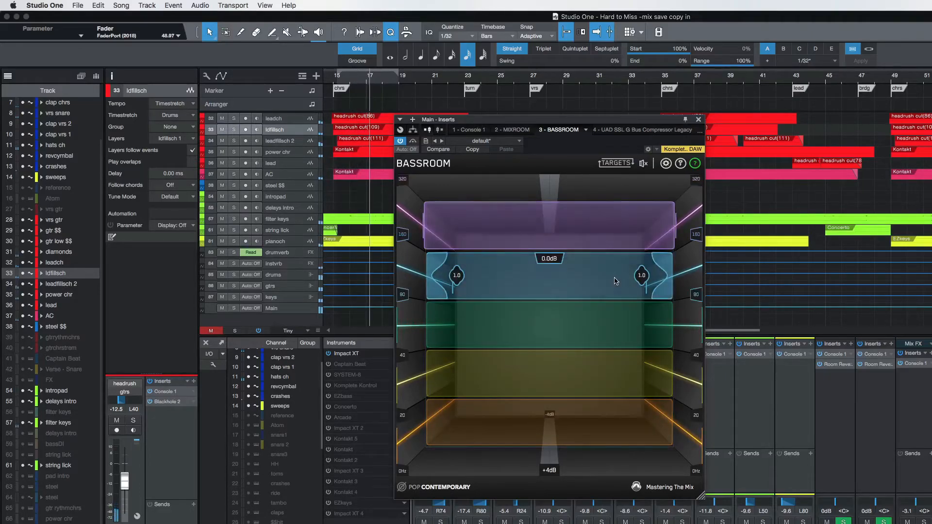
Cut BASSROOM's 80–160 Hz band to -2.1 dB and boost its 40–80 Hz band to +2.9 dB.
drag(614, 278, 609, 309)
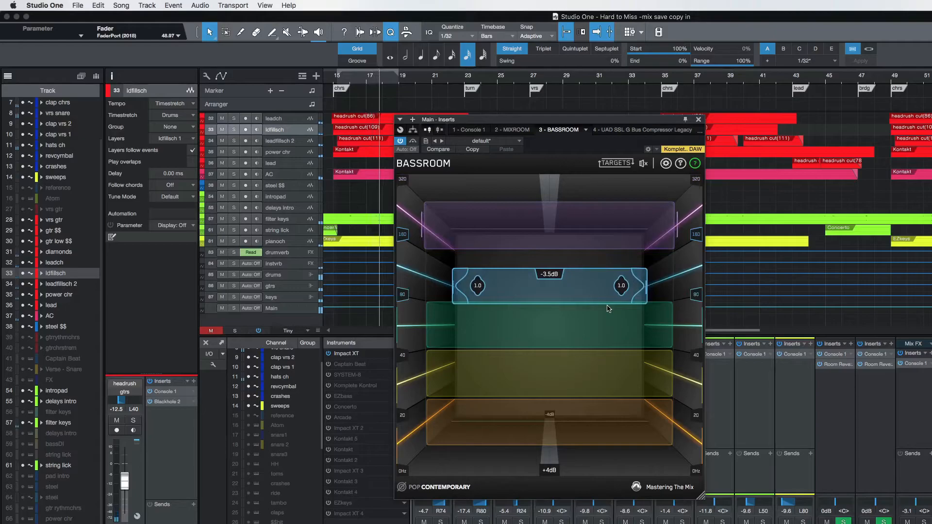
drag(605, 294, 604, 279)
mouse_move(602, 336)
mouse_down()
mouse_move(612, 304)
mouse_move(611, 321)
mouse_up()
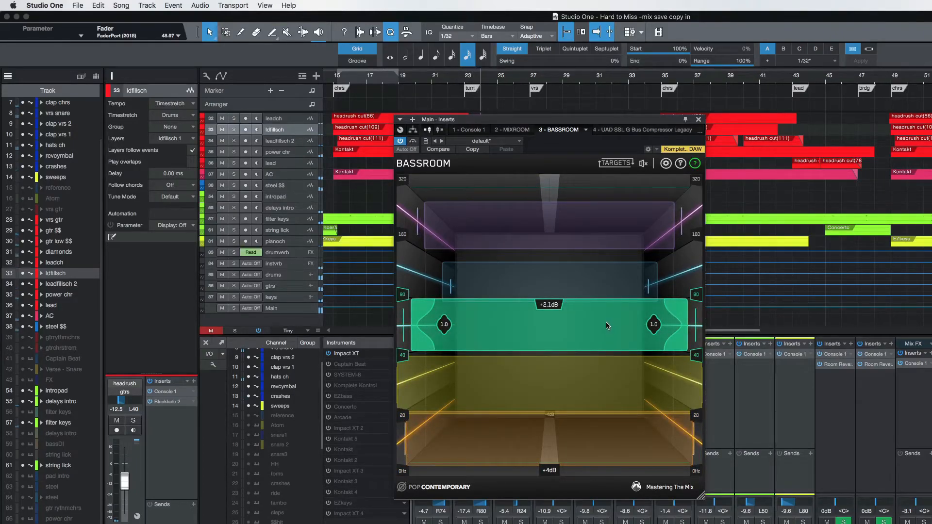
drag(607, 324, 610, 316)
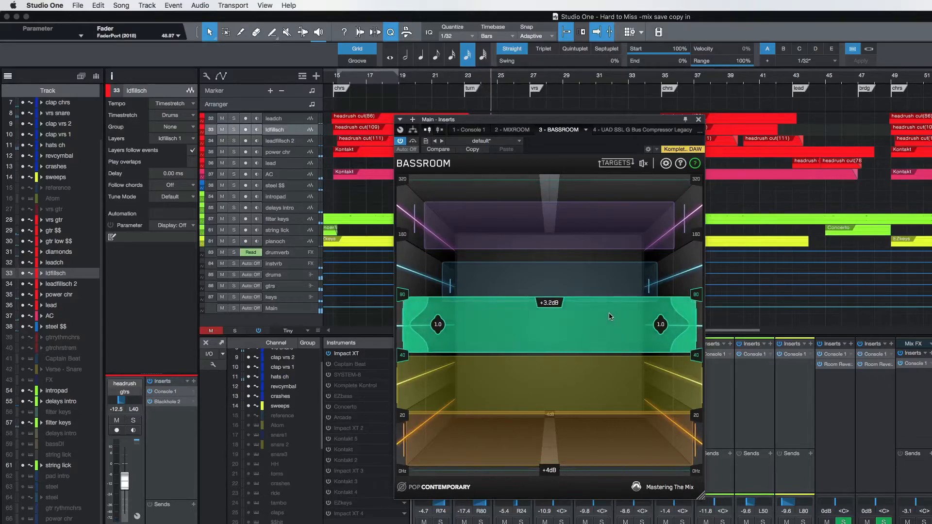
drag(609, 320, 610, 321)
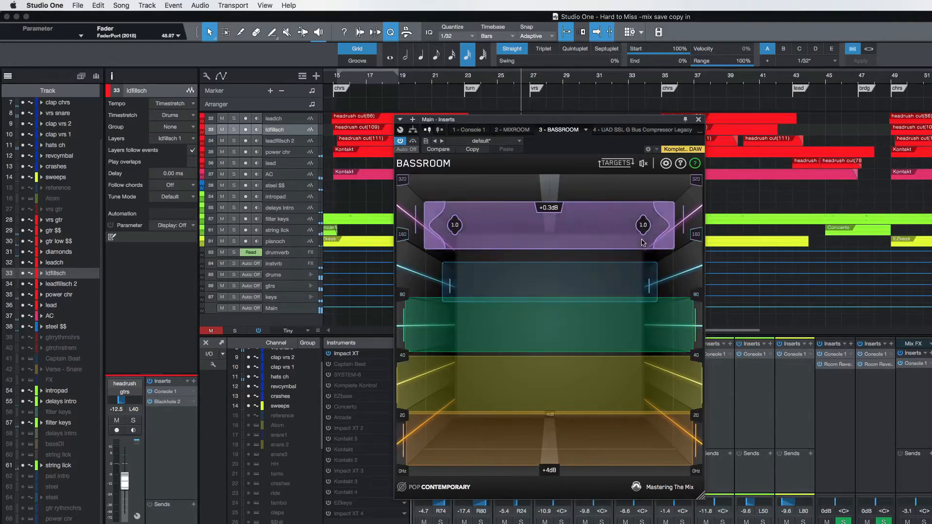
Raise the 160–320 Hz band to +1.3 dB, lower the 80–160 Hz band to -2.7 dB, and close BASSROOM.
drag(644, 243, 636, 232)
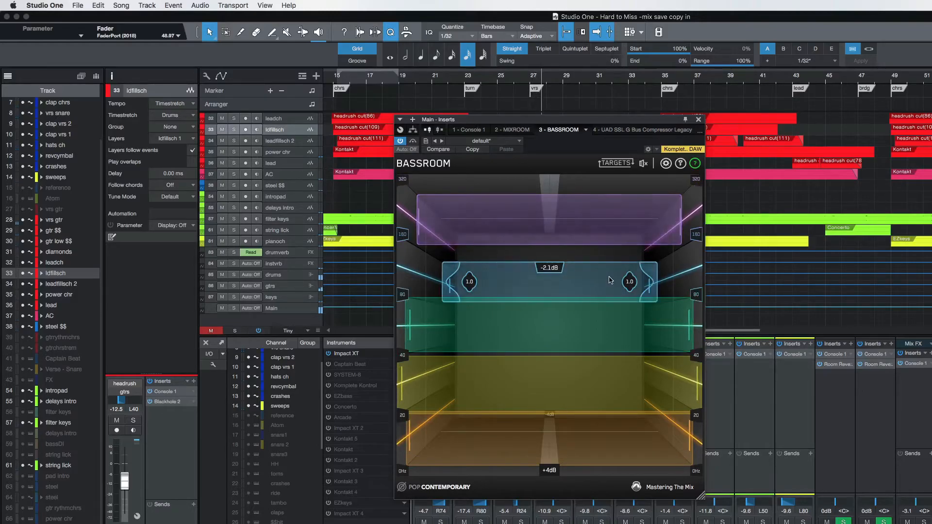
drag(608, 280, 608, 286)
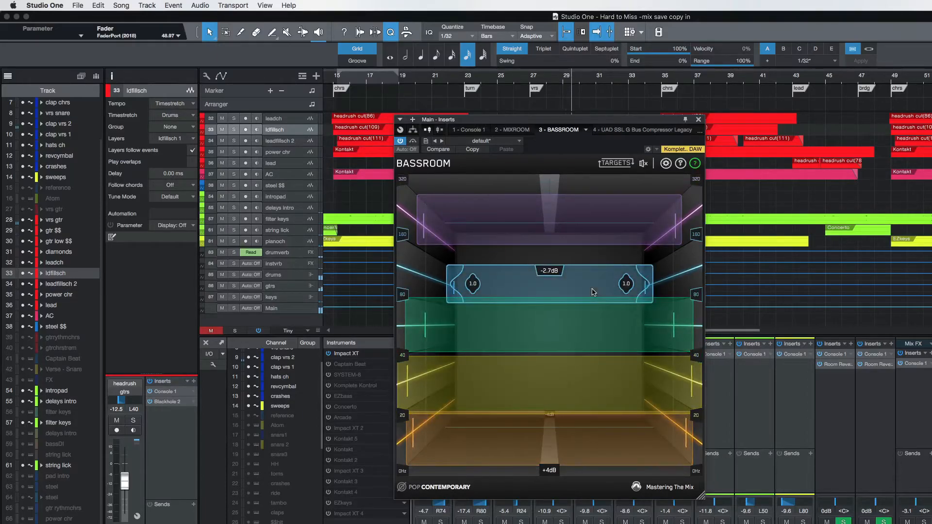
click(698, 120)
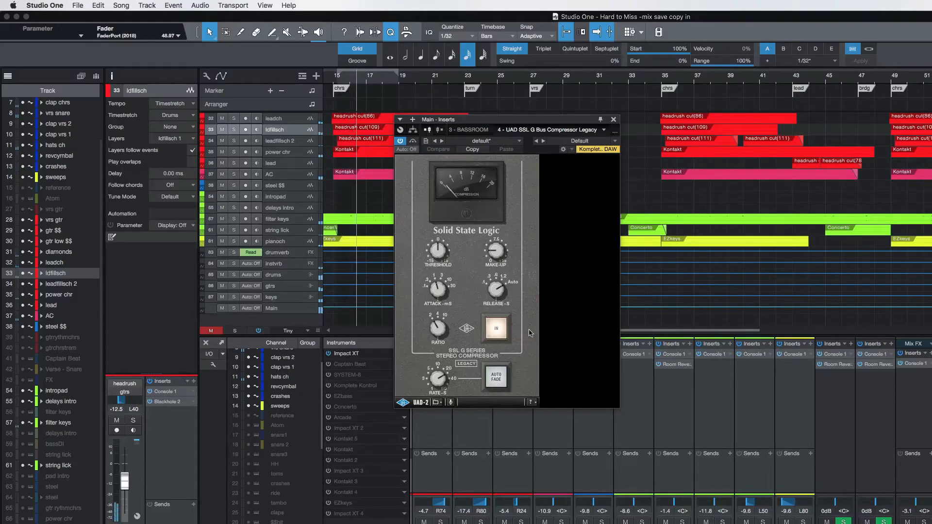
Compare the mix with the UAD SSL G Bus Compressor switched out and in, leave it in, close its window and stop playback.
click(496, 329)
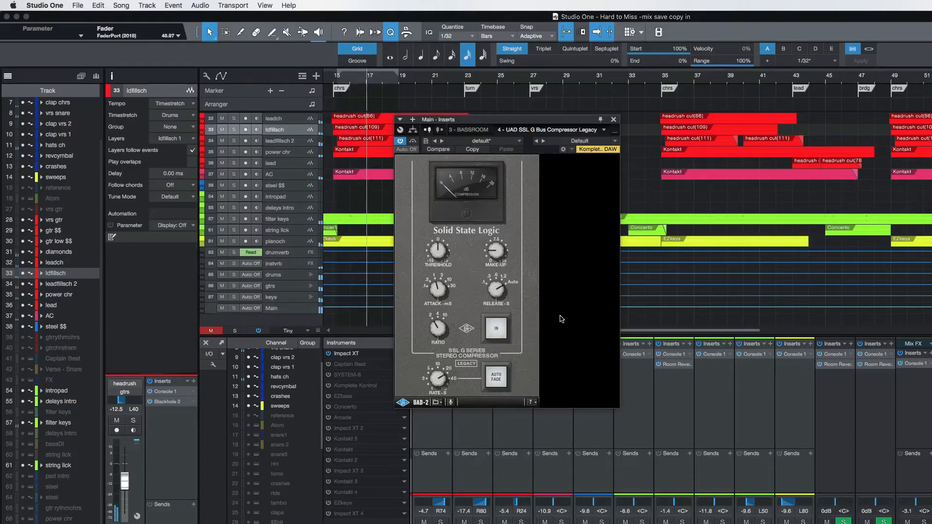
click(497, 328)
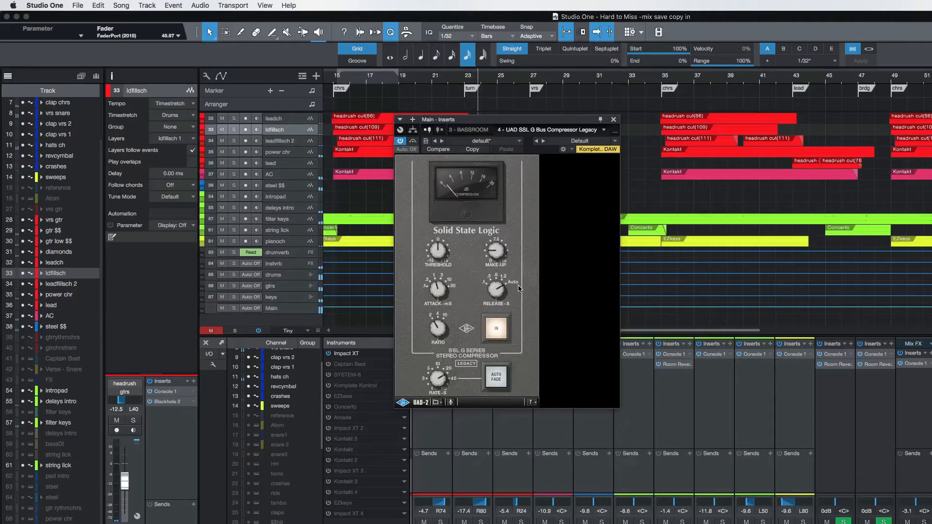
click(498, 328)
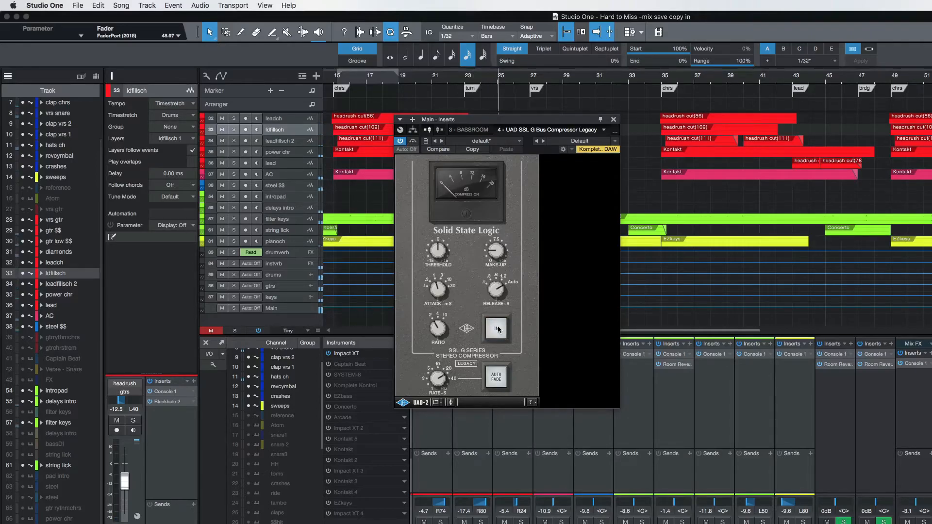
click(498, 329)
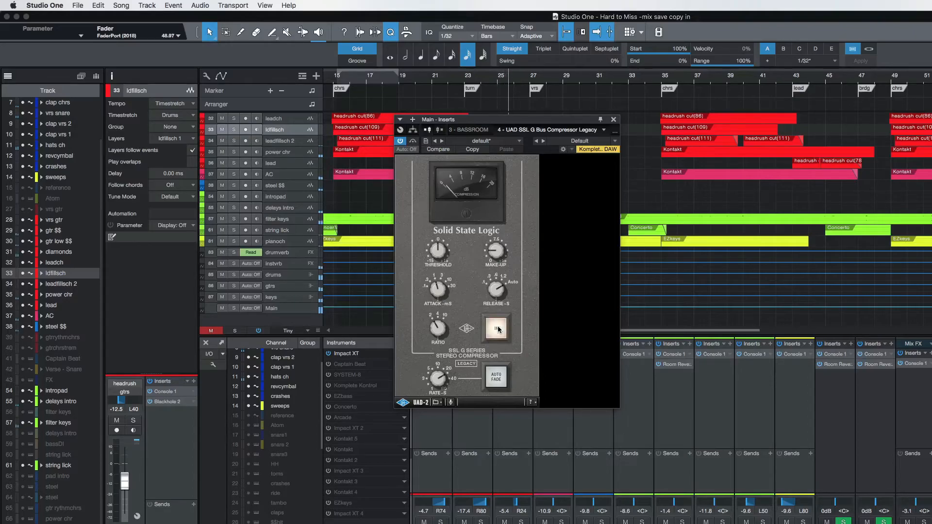
click(614, 120)
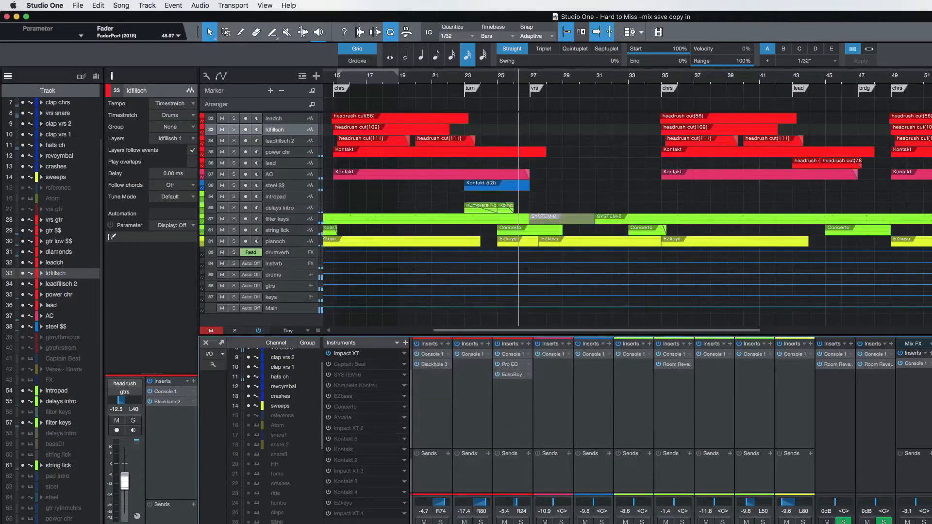
key(space)
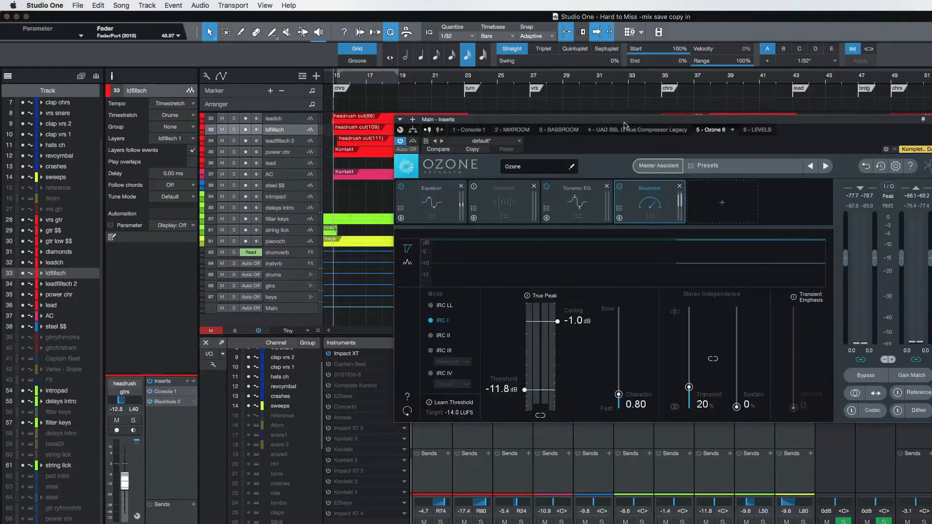
Replace the Main bus's Ozone 8 with a fresh default instance after LEVELS and position its window below the timeline ruler.
drag(625, 125, 591, 134)
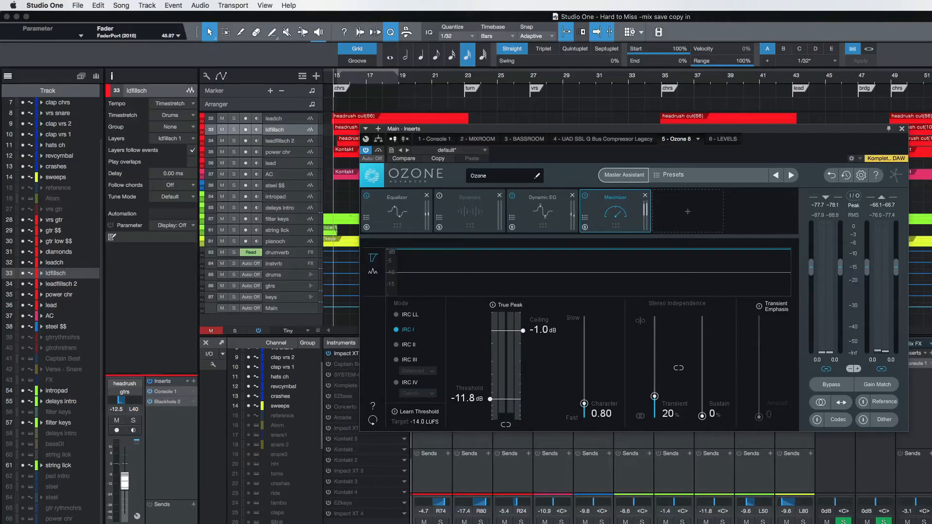
key(Escape)
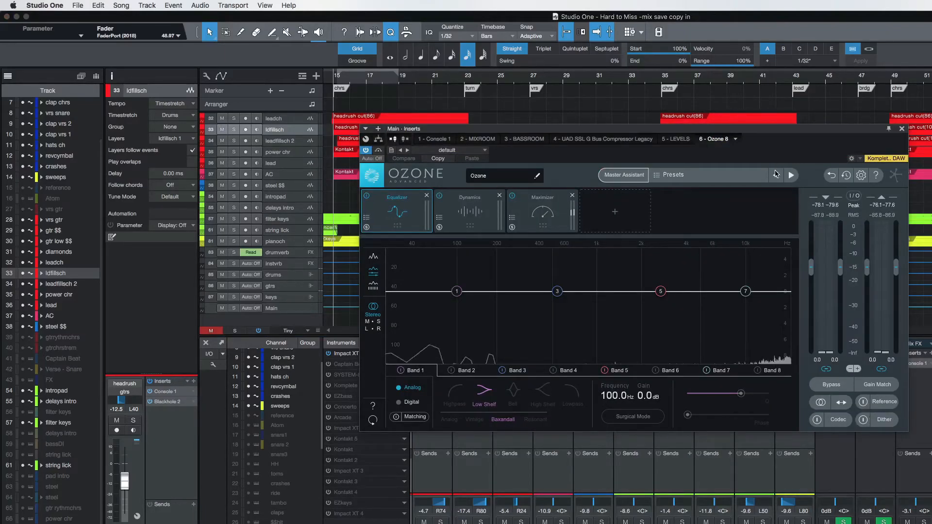
drag(694, 129, 639, 135)
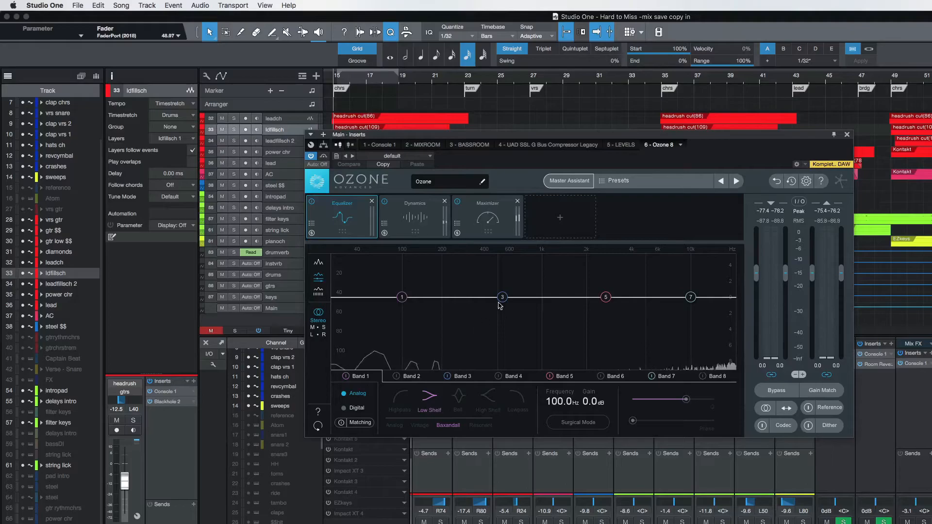
drag(571, 137, 639, 115)
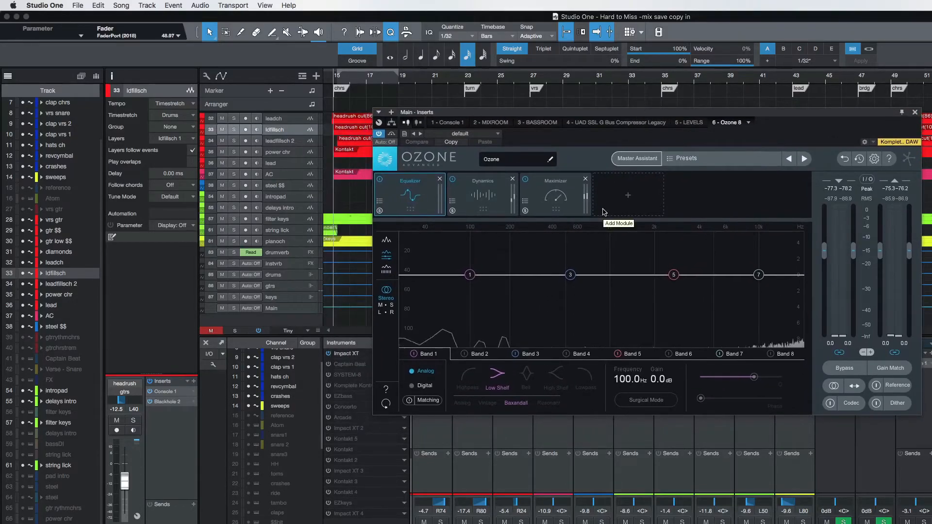
drag(639, 115, 632, 129)
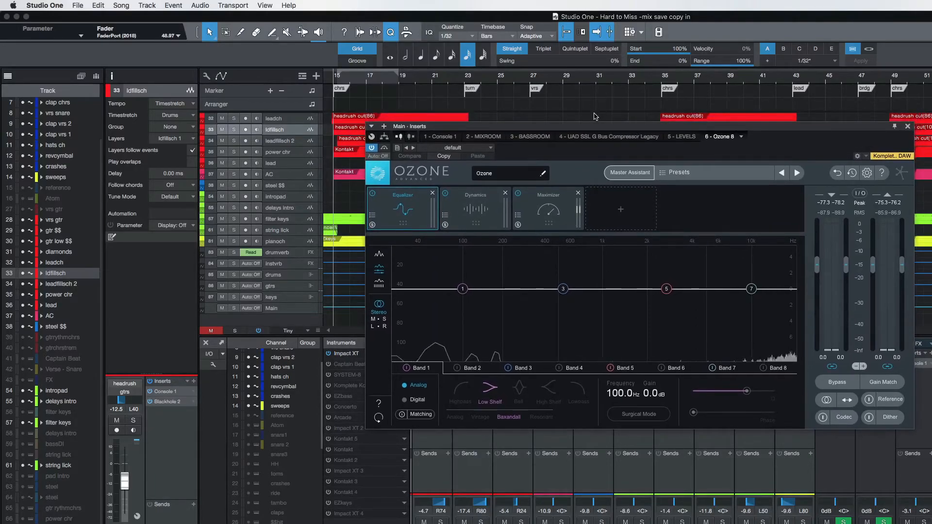
Run Ozone's Master Assistant with the Streaming target from the chorus at bar 35, accept its suggestion, and stop playback.
click(663, 80)
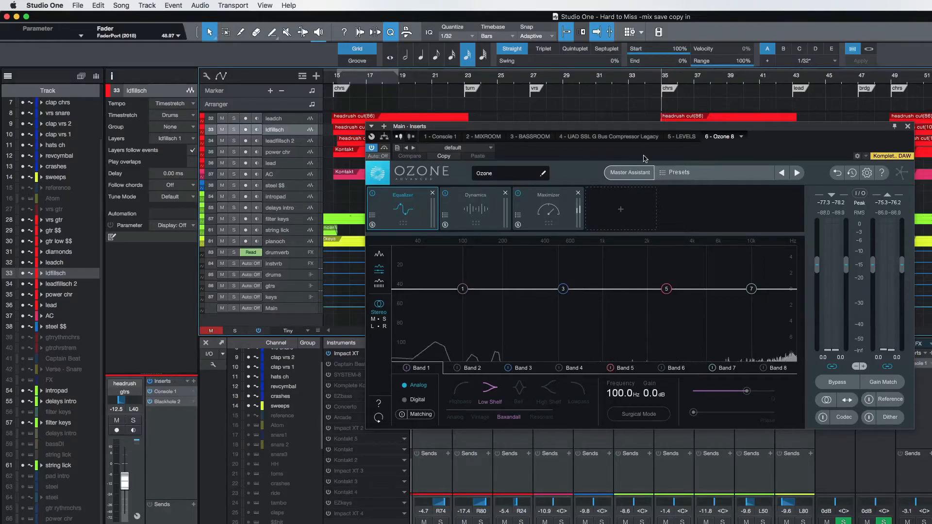
click(640, 174)
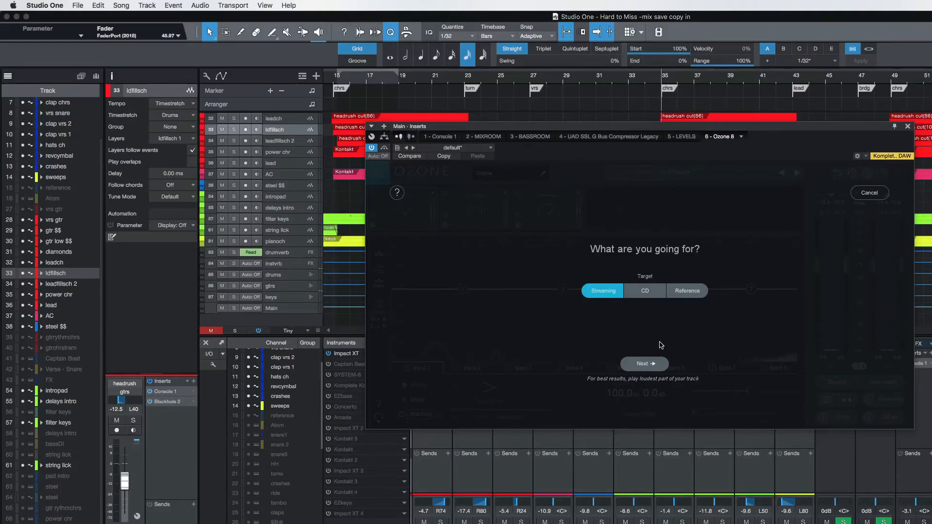
click(645, 364)
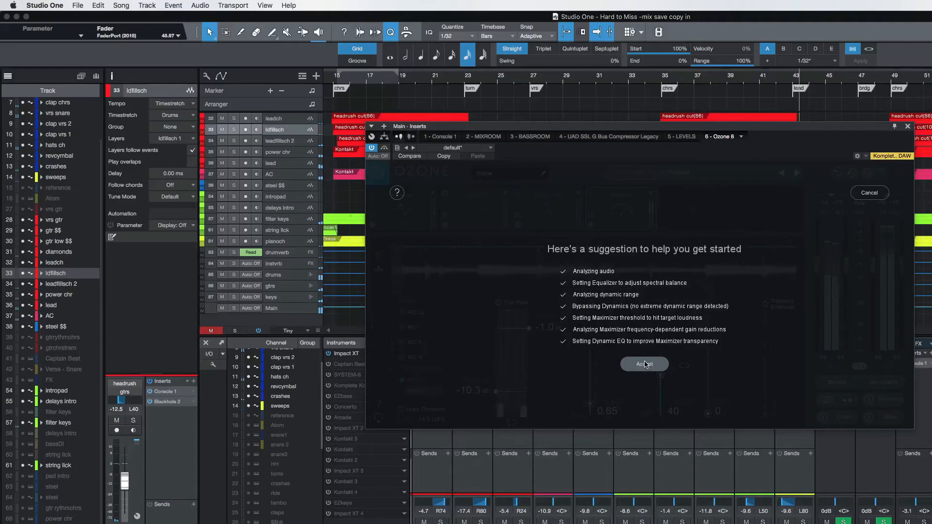
click(645, 365)
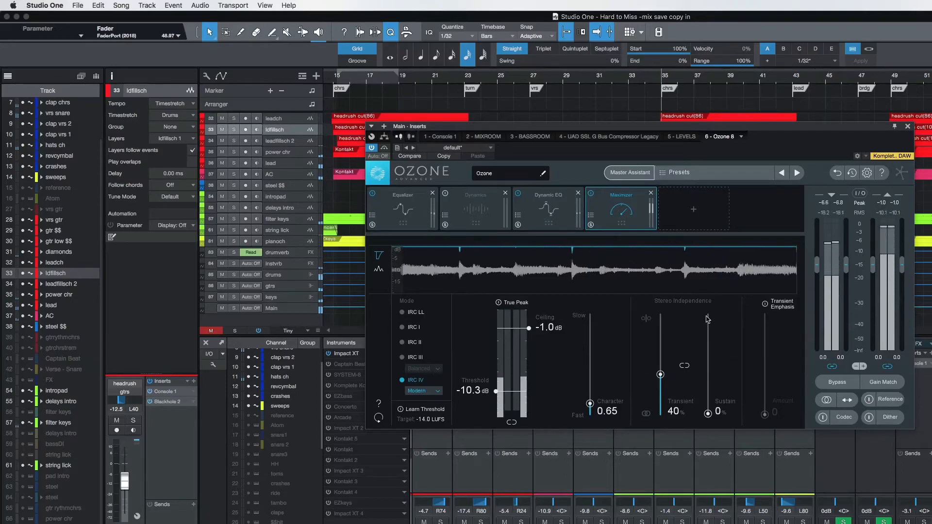
key(space)
Review Ozone's Equalizer and Maximizer settings, and compare the mix with Ozone bypassed and active, leaving it active.
click(402, 199)
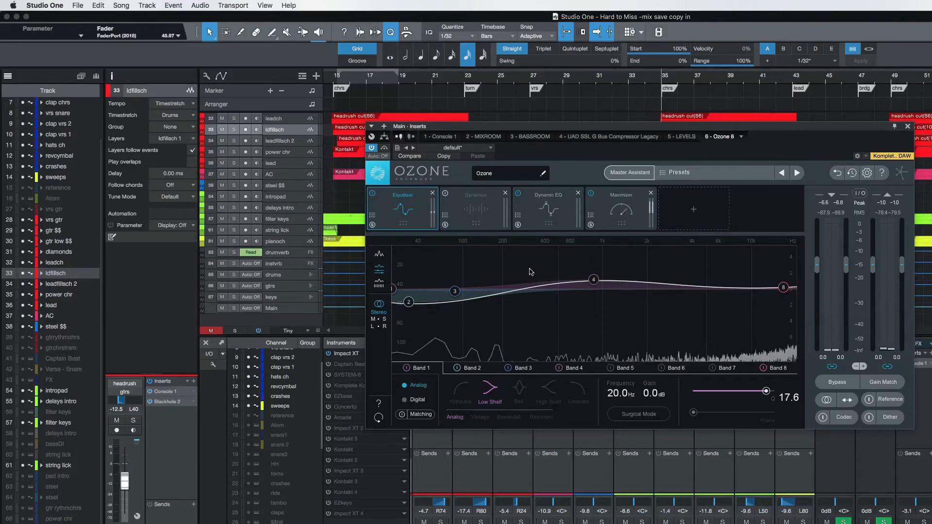
click(630, 213)
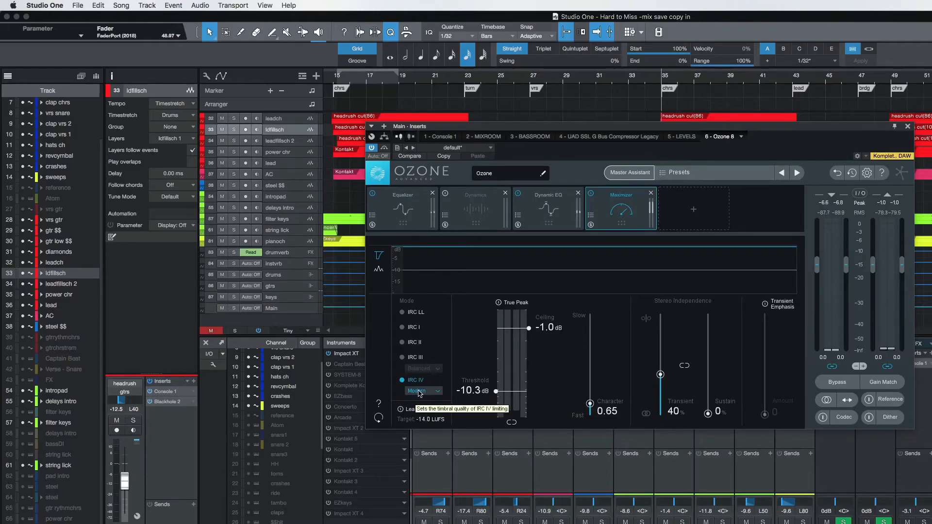
key(space)
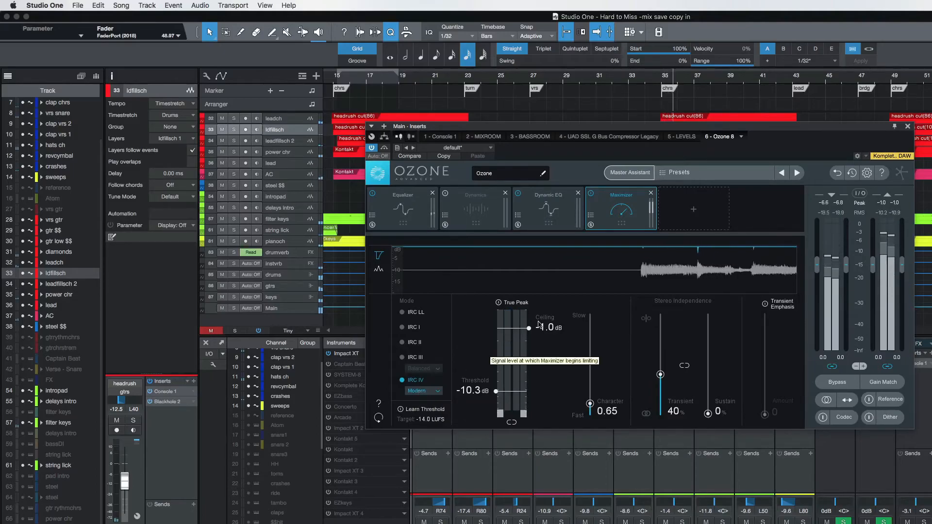
click(385, 149)
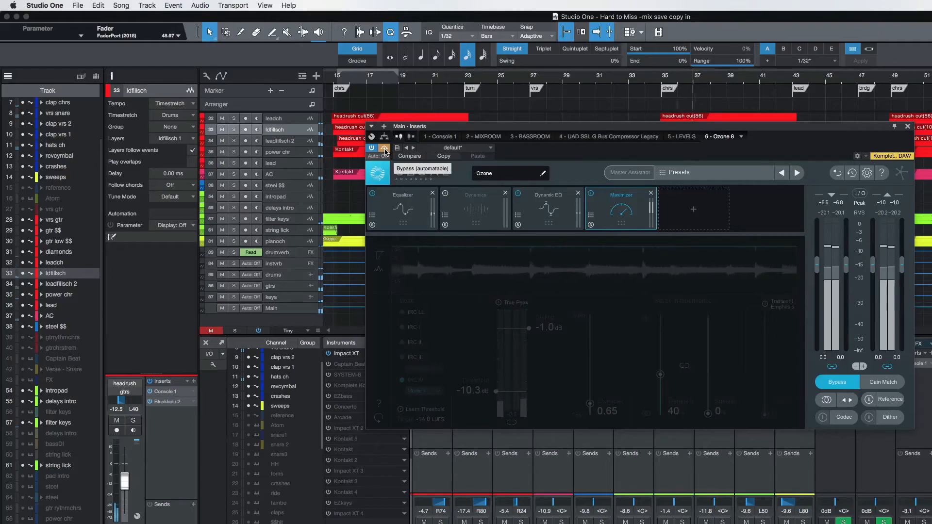
click(385, 150)
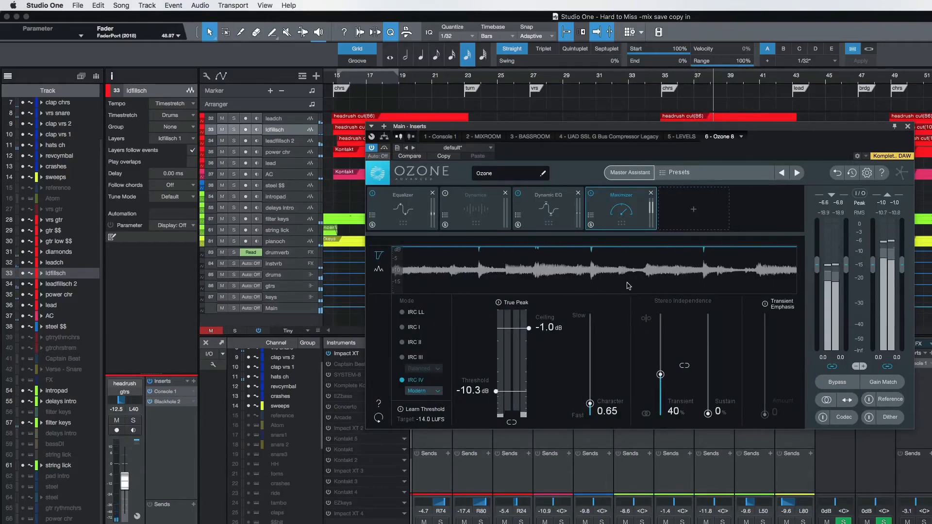
View Ozone's Dynamic EQ module during playback, close the plug-in window, and stop playback.
click(548, 209)
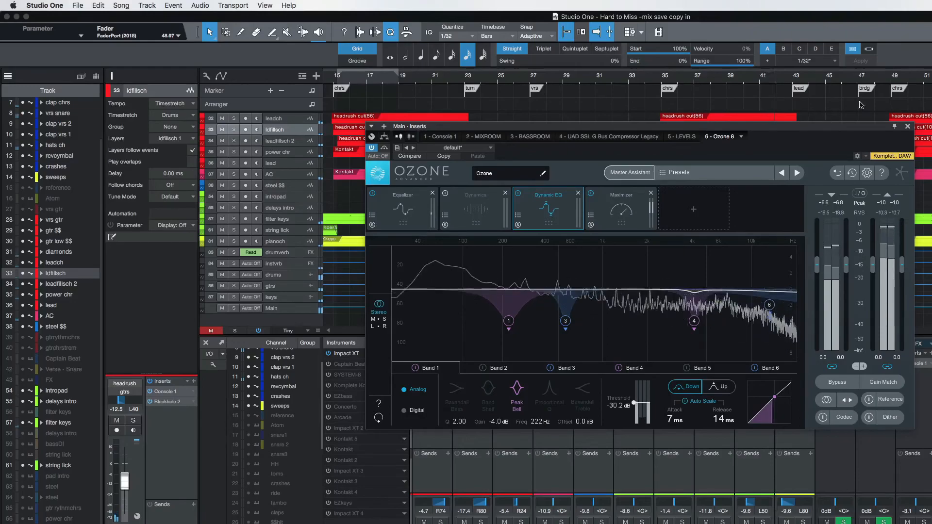
click(907, 127)
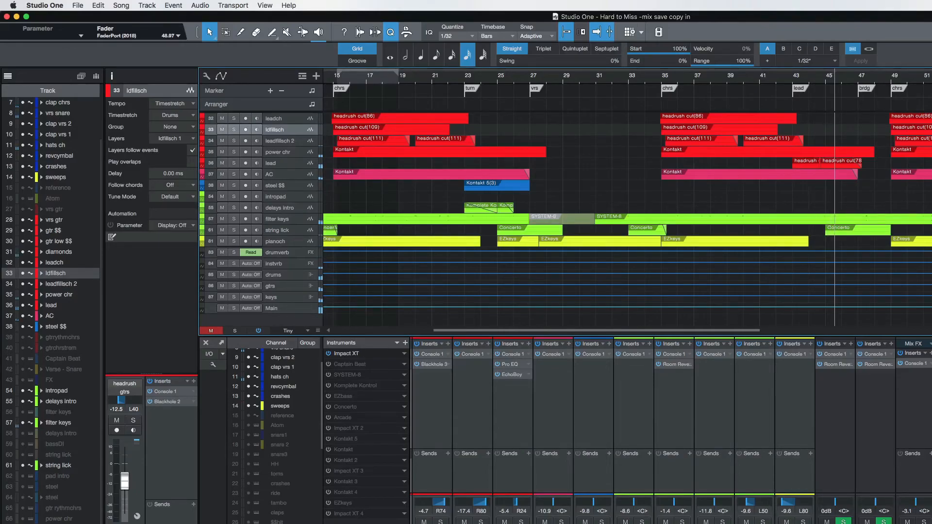
key(space)
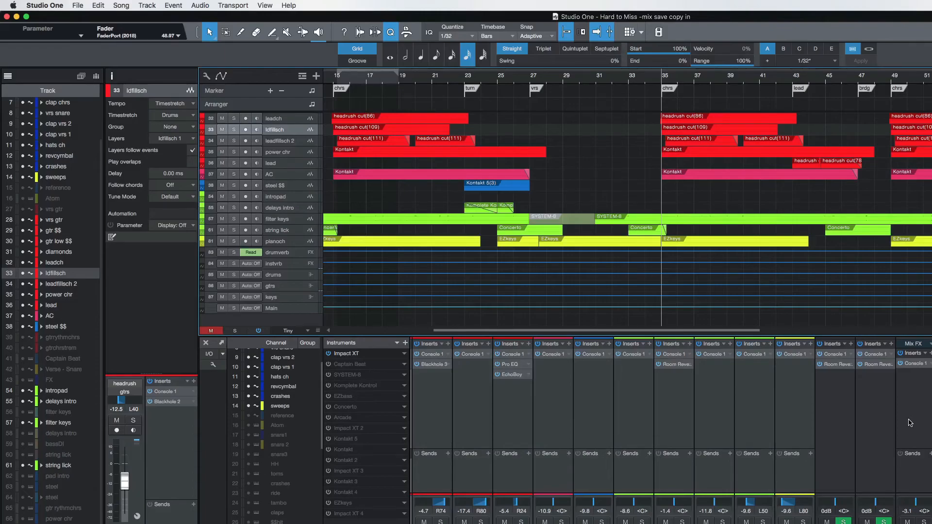
Hide the mixer console and place the playhead in turn one bar before the second verse, chorus, lead and bridge markers.
click(206, 343)
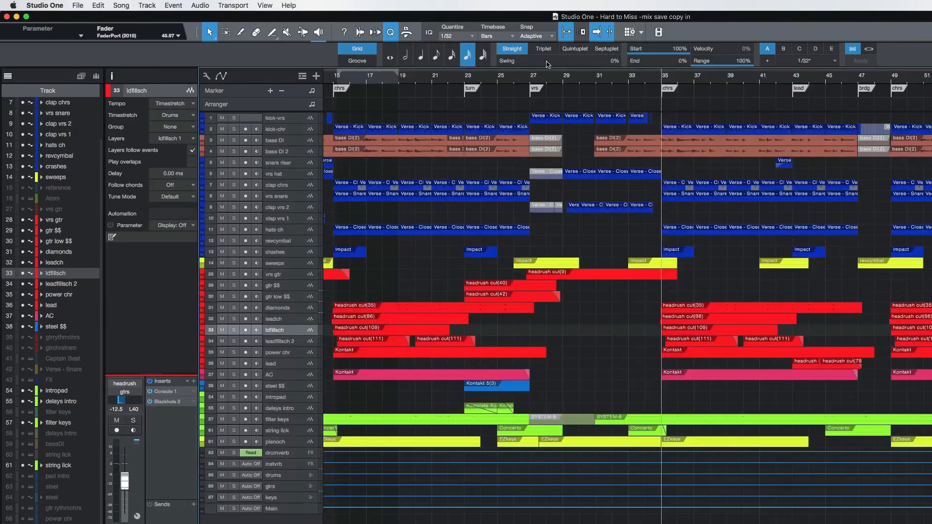
click(515, 84)
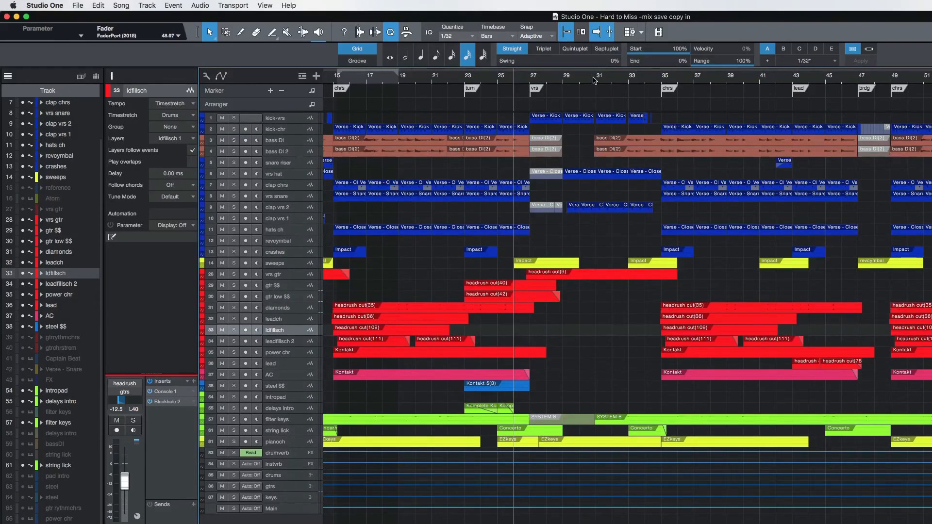
click(646, 81)
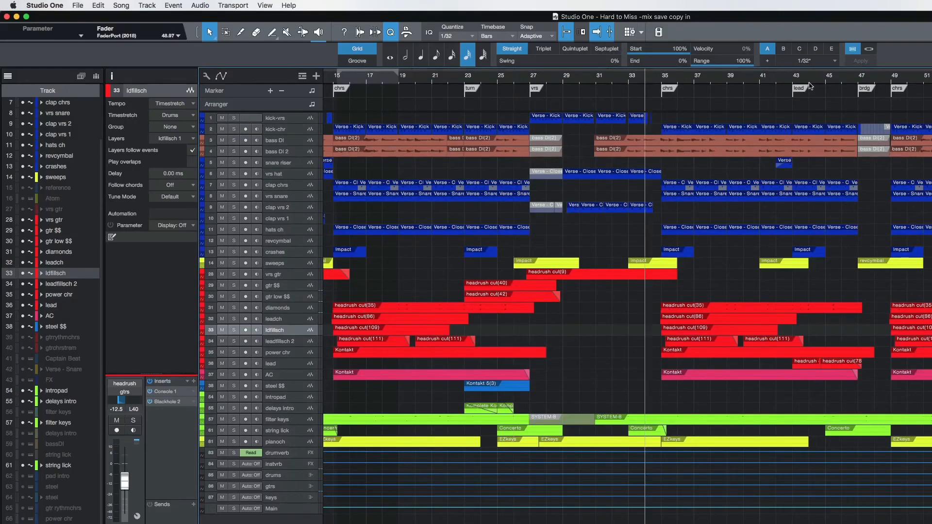
click(772, 84)
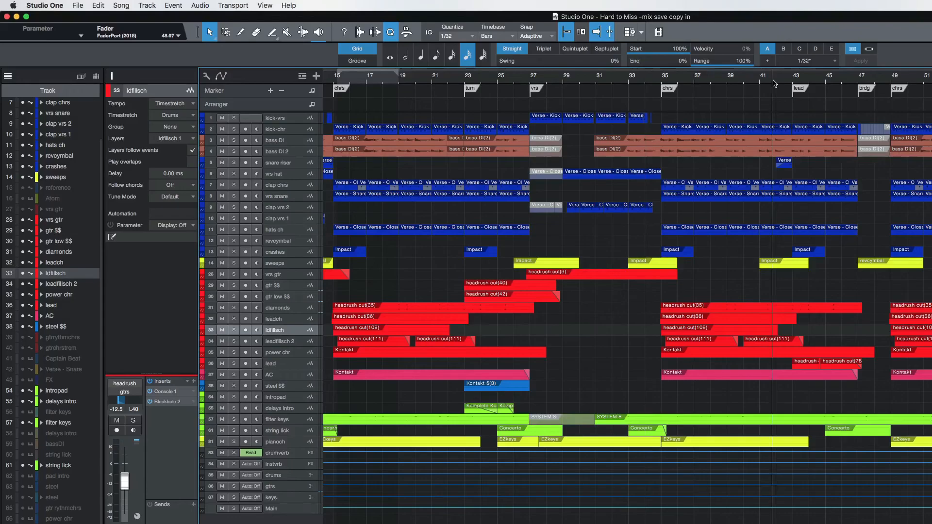
click(839, 84)
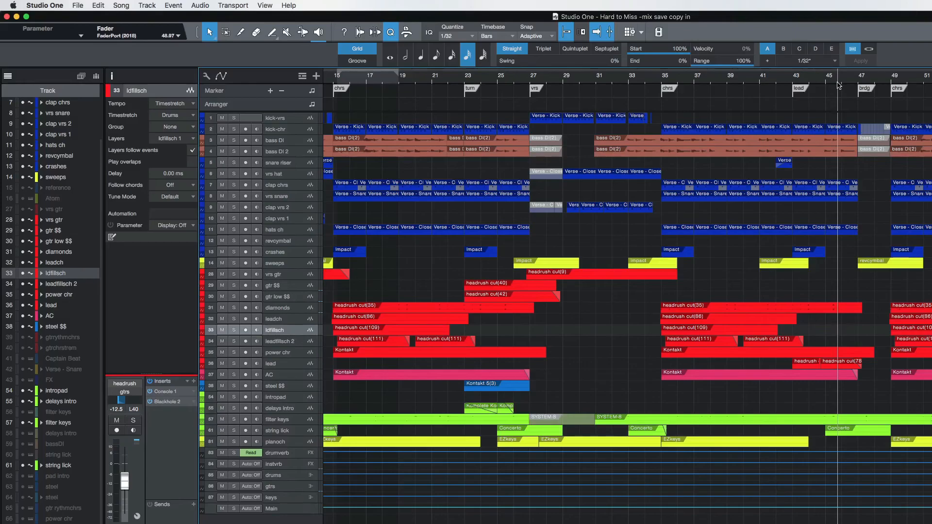
Return to the beginning of the song and place the playhead on the Start marker at bar 2.
scroll(616, 86, left, 10)
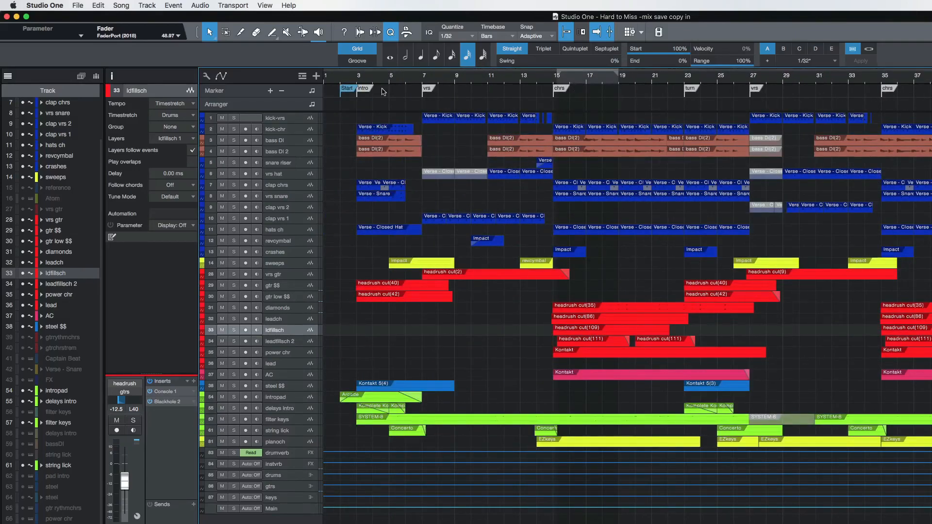
click(357, 81)
click(341, 81)
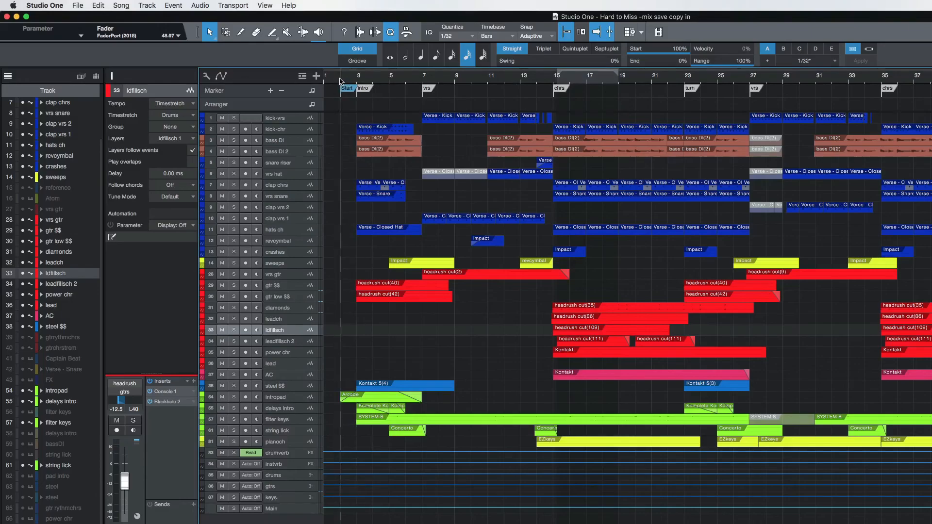